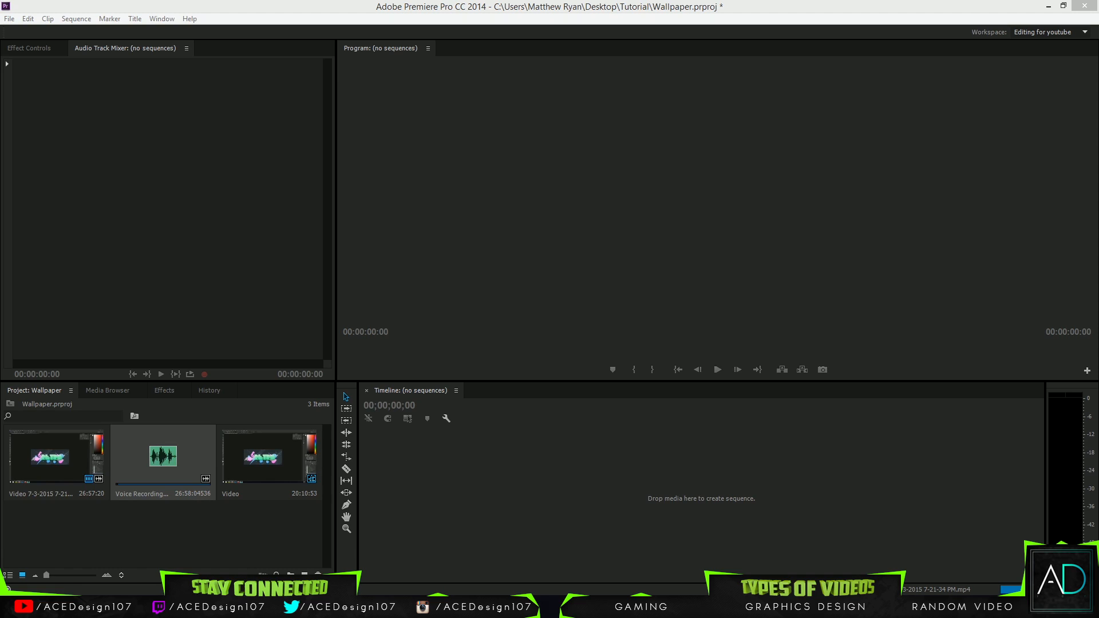
Step: Minimize Premiere Pro and open the Tutorial folder on the desktop
click(1034, 6)
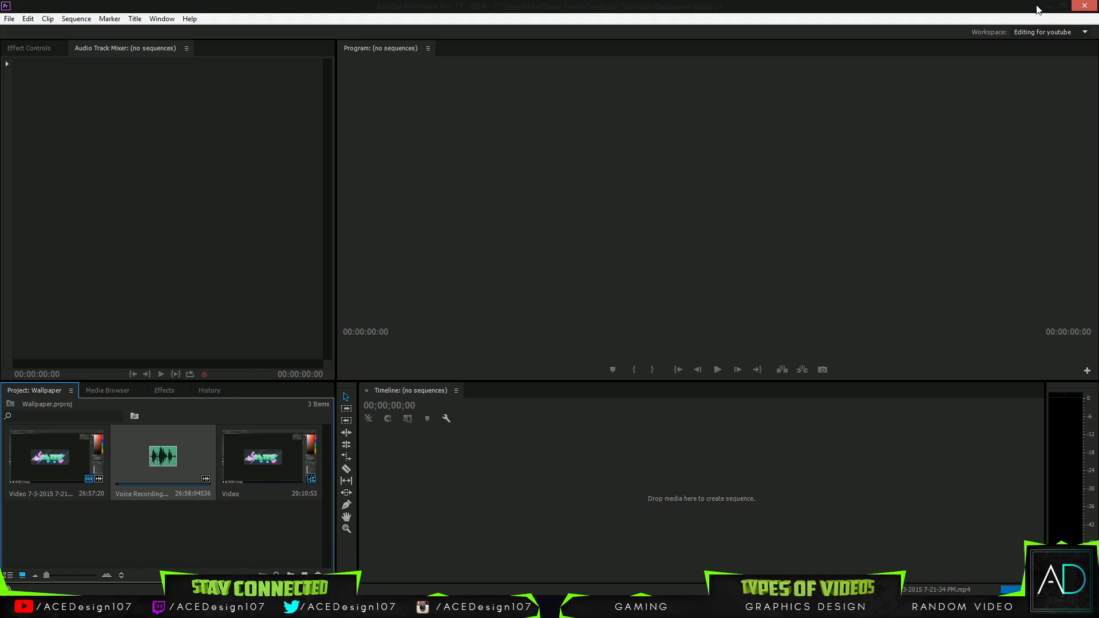
click(1049, 6)
click(1033, 7)
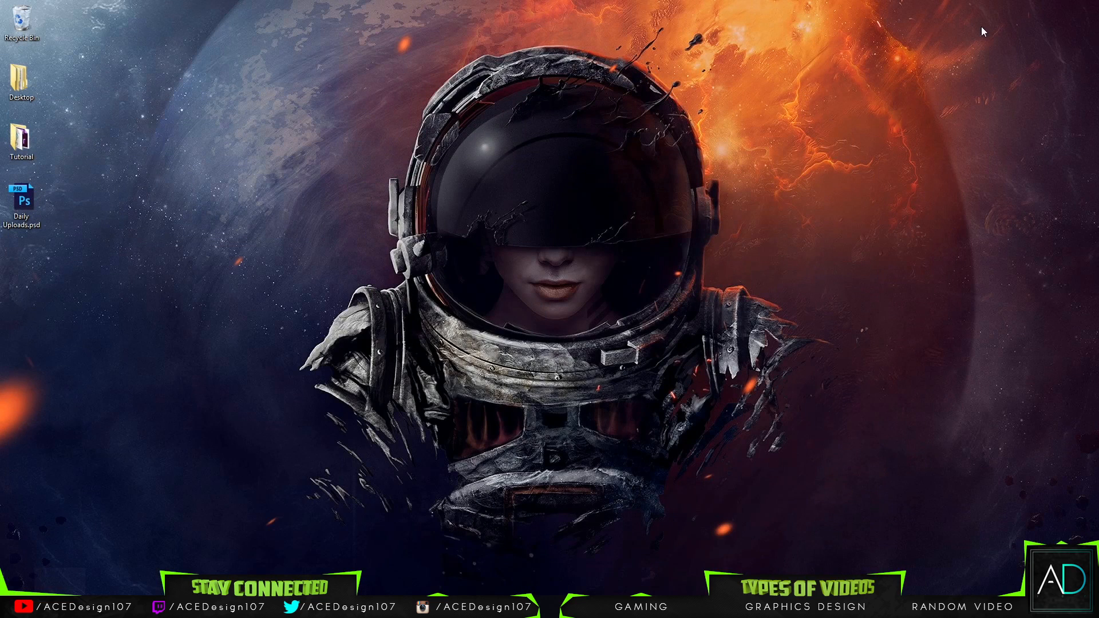
double_click(32, 154)
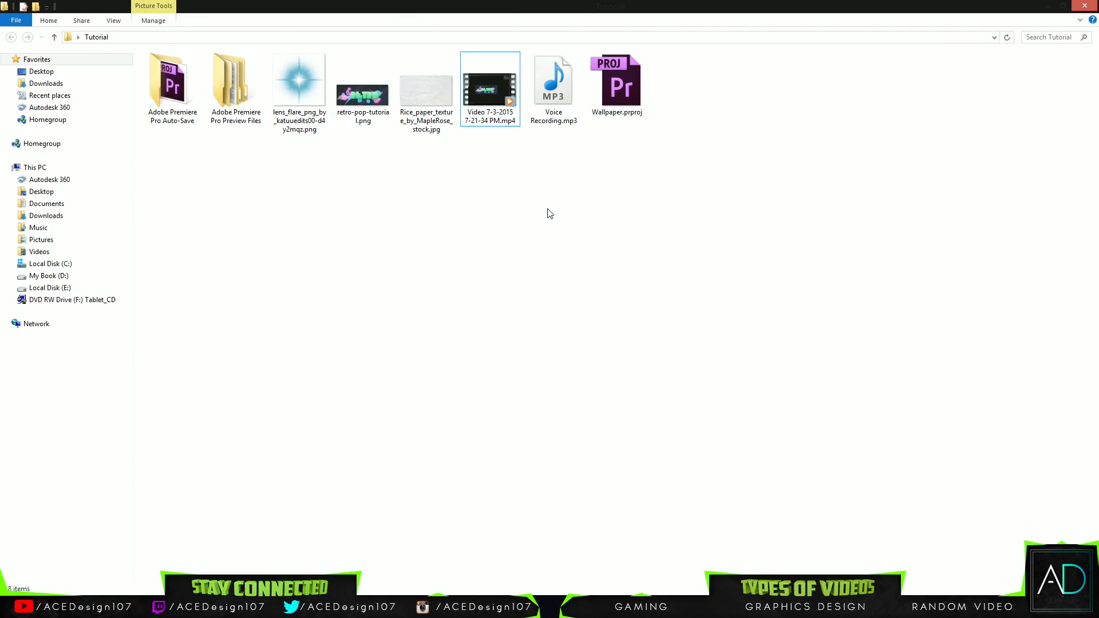
Step: Shrink the folder window to reveal the Tutorial folder on the desktop, and maximize it again
drag(740, 280, 369, 255)
drag(438, 6, 634, 97)
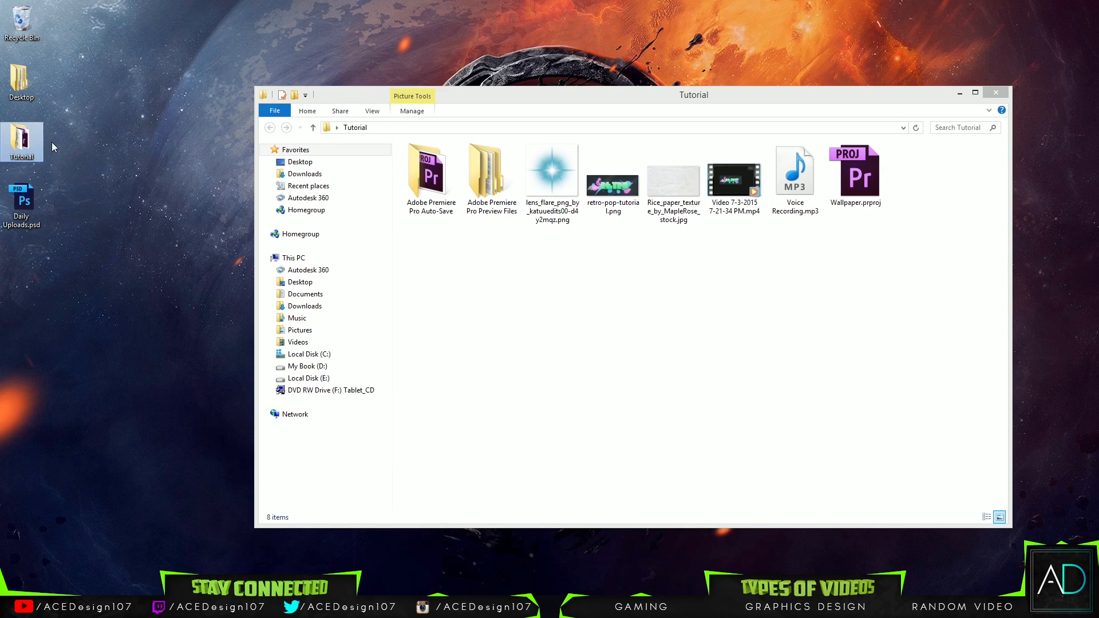
right_click(20, 141)
click(428, 97)
double_click(428, 97)
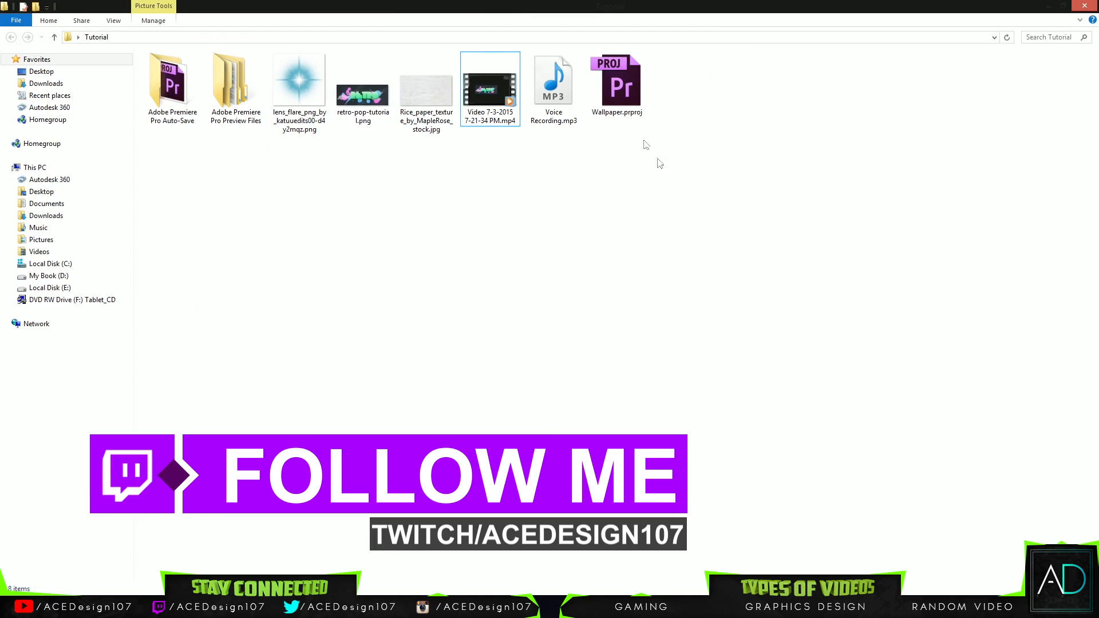
click(487, 66)
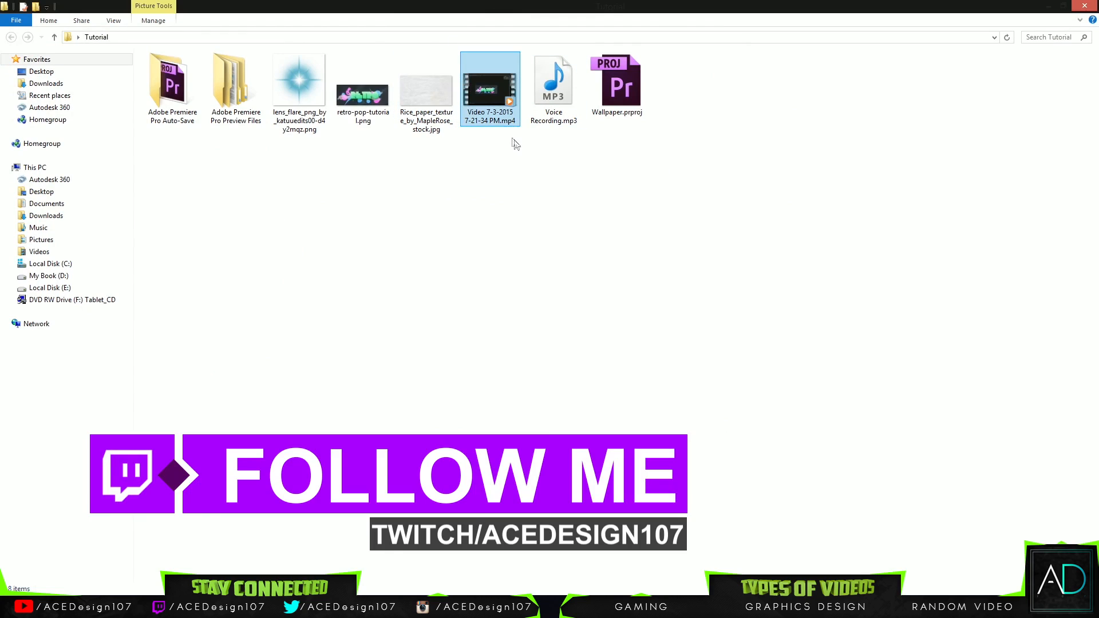
right_click(501, 120)
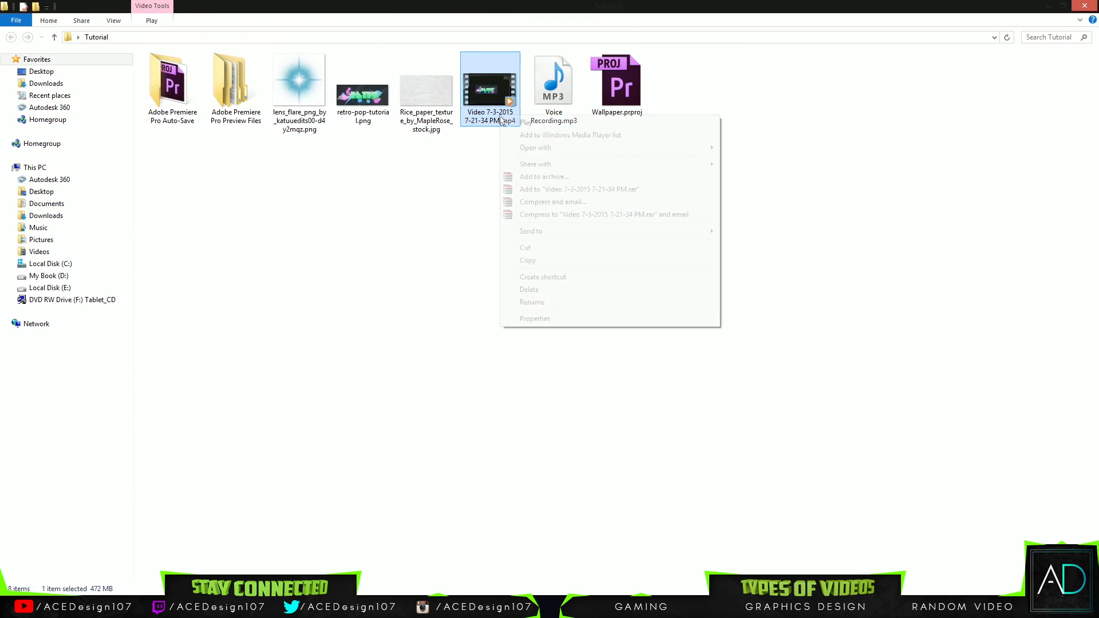
click(530, 300)
click(621, 285)
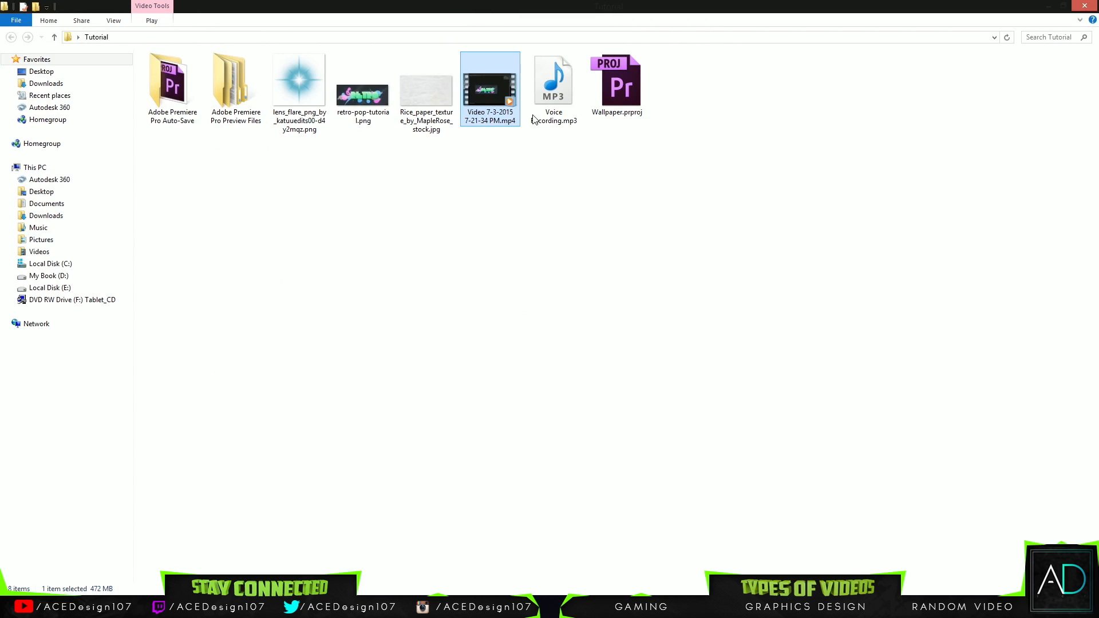
click(558, 100)
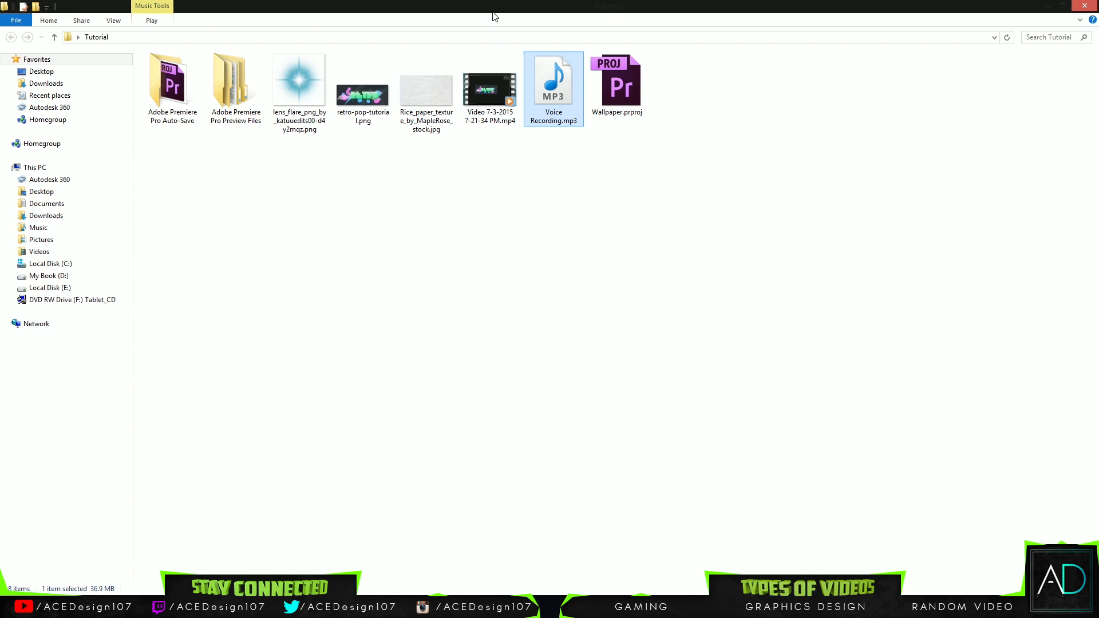
Step: Bring the Adobe Audition window into view to look at the voice recording's waveform, and return to the Tutorial folder
drag(658, 1, 590, 2)
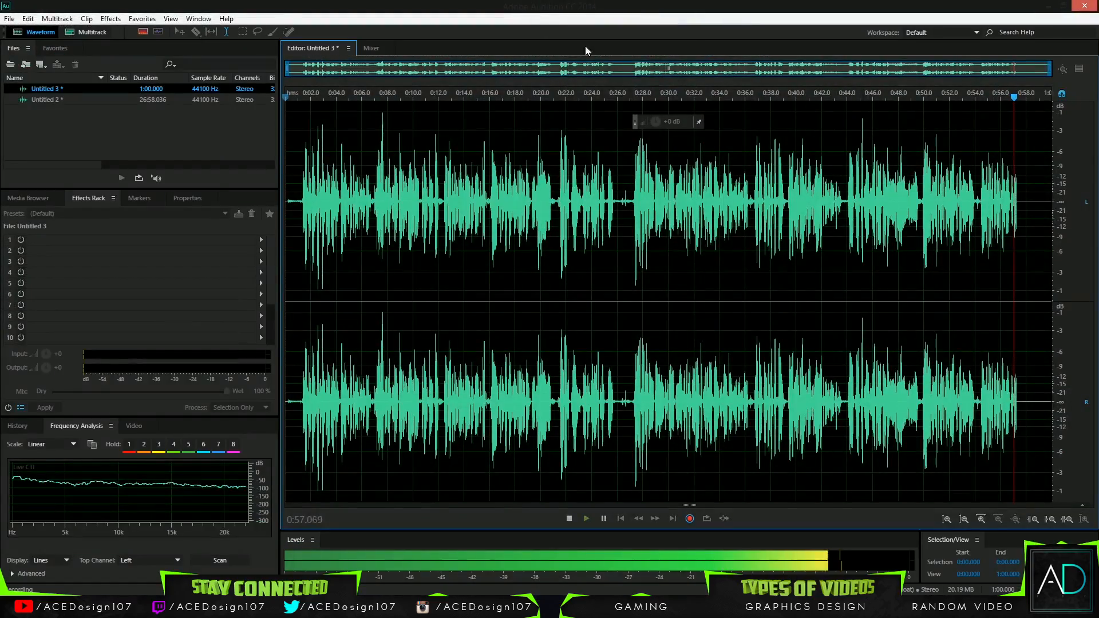
drag(677, 10, 675, 1)
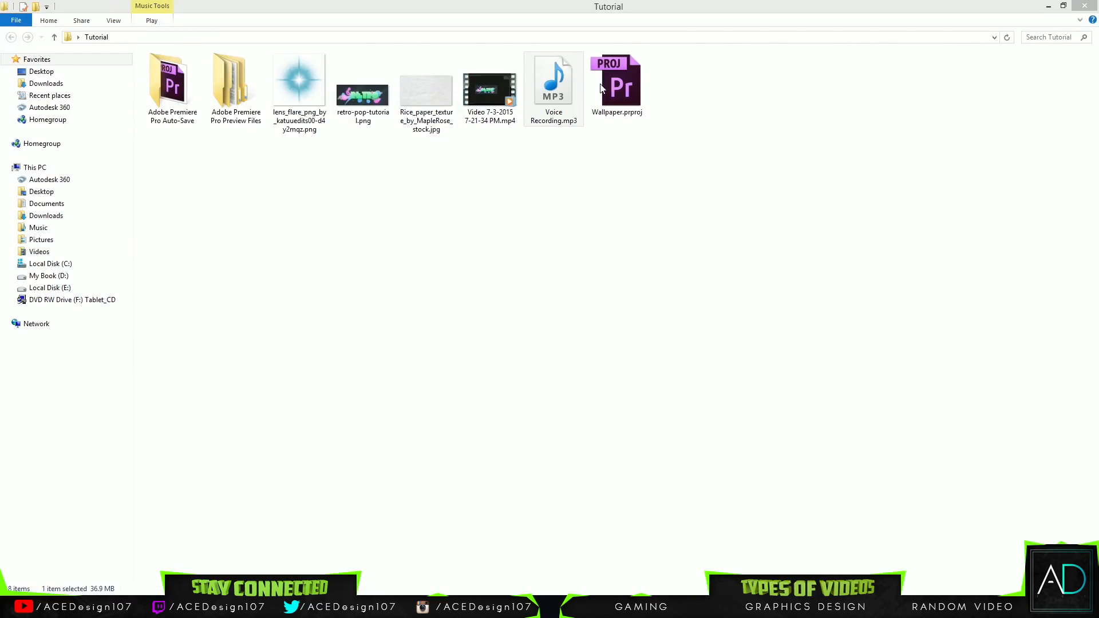
click(551, 216)
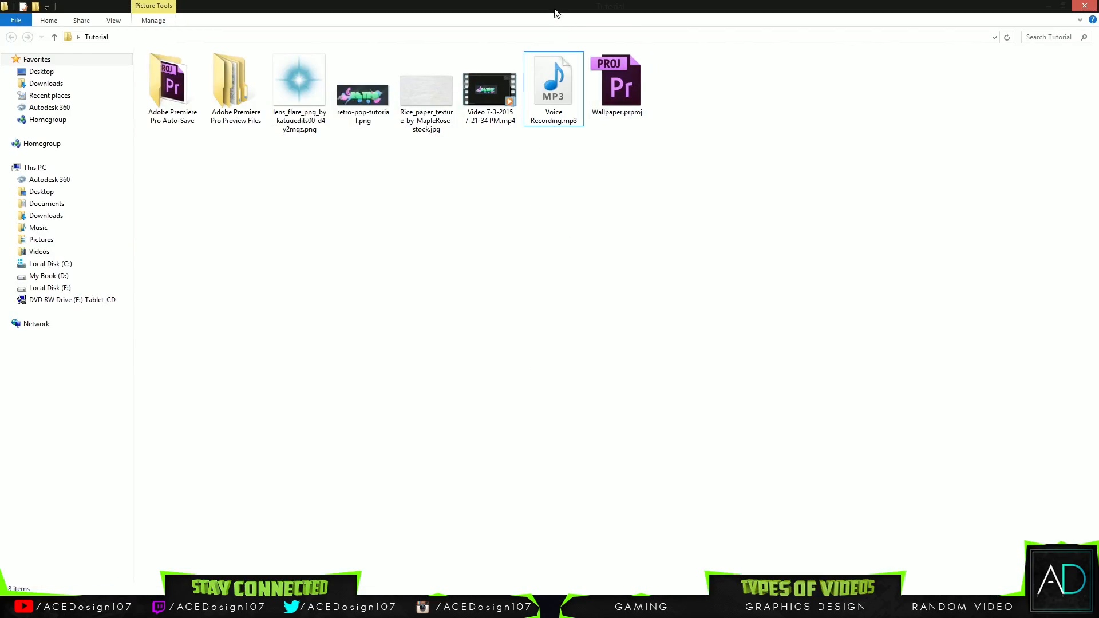
Step: Switch back to Premiere Pro and start a new project, saving the changes to Wallpaper.prproj
click(1049, 5)
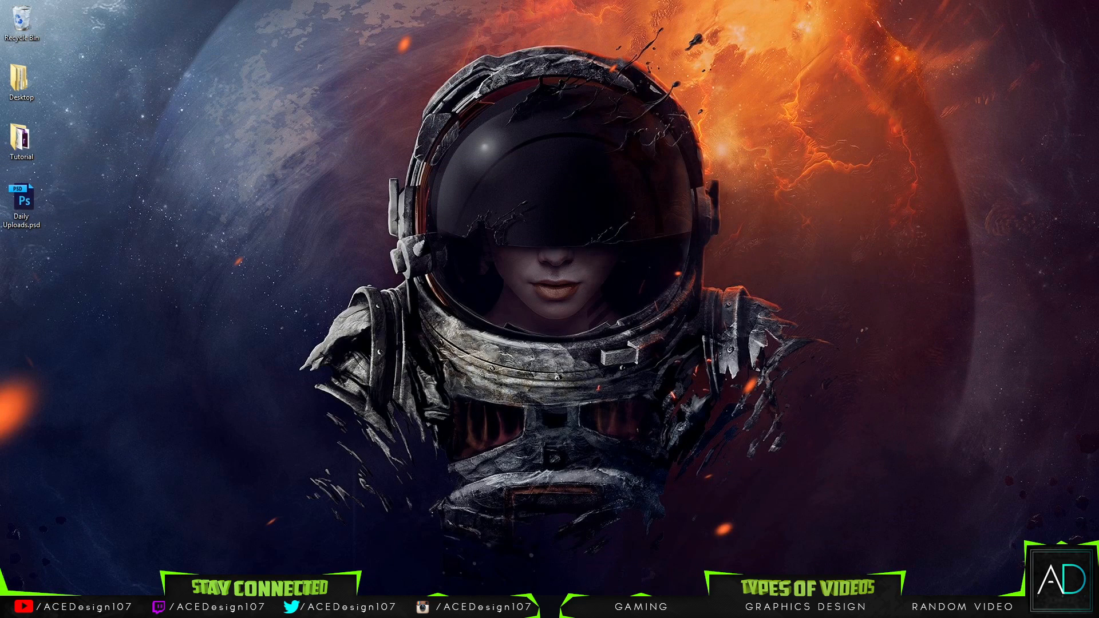
click(282, 607)
click(8, 19)
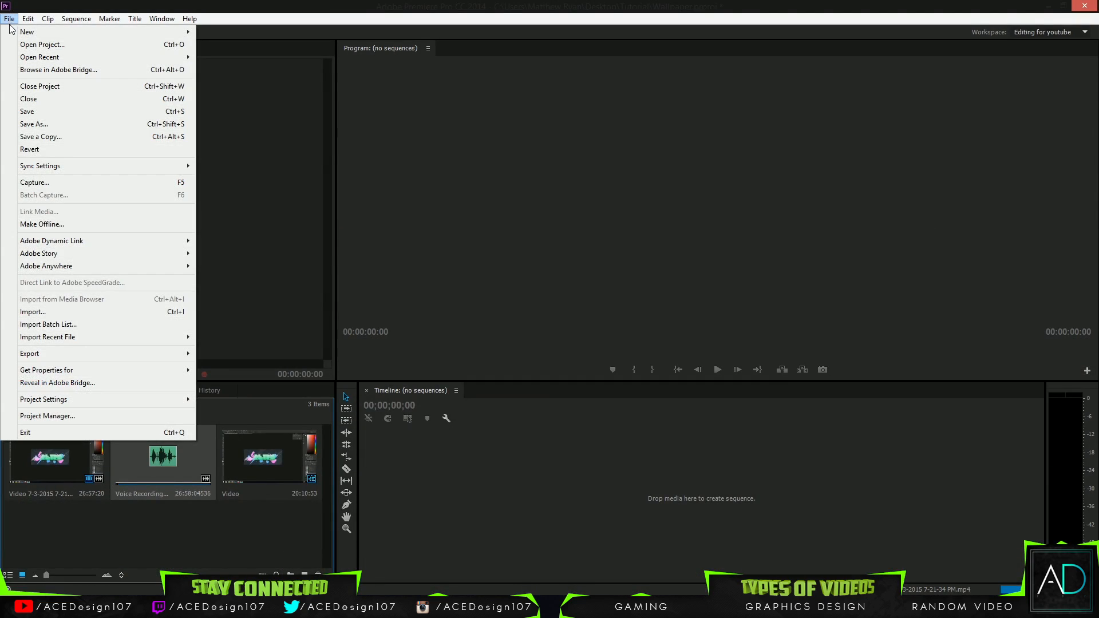
mouse_move(86, 32)
click(305, 33)
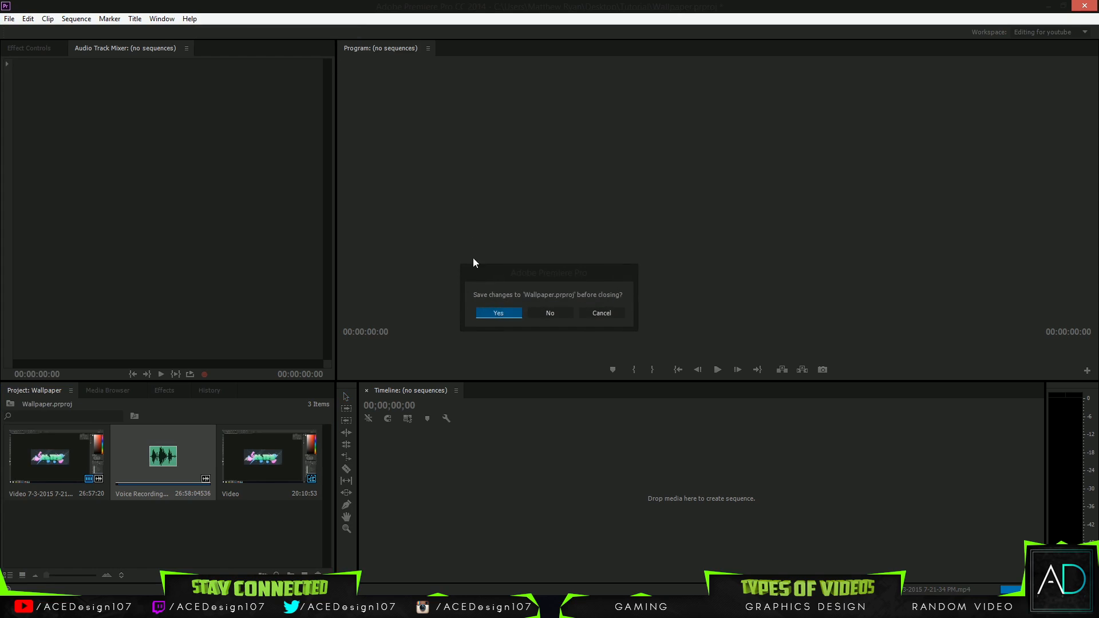
click(498, 313)
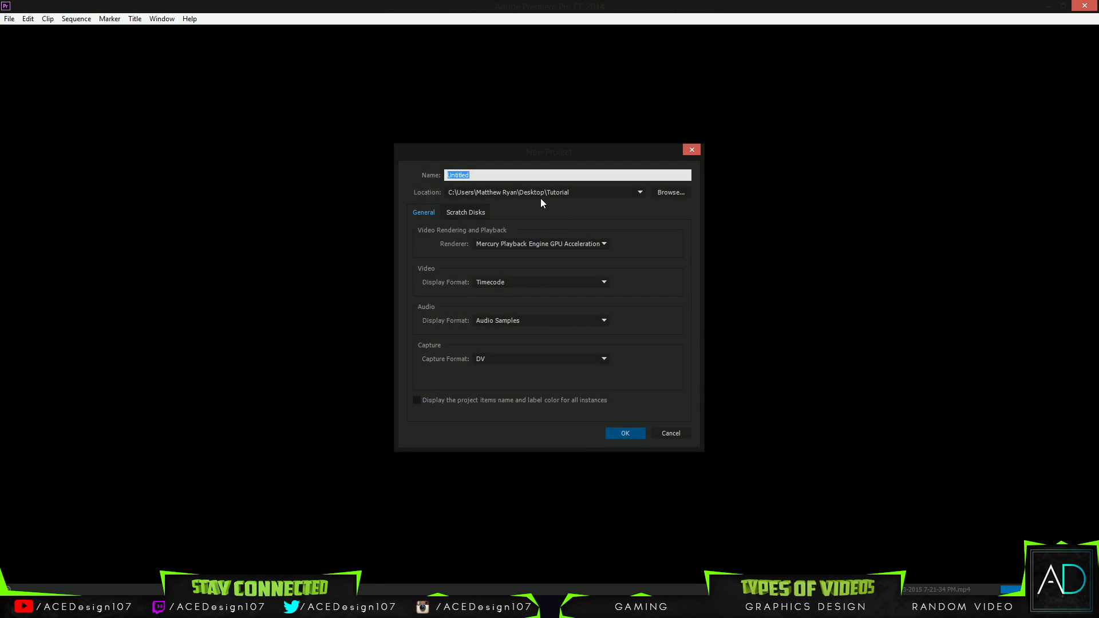
Step: Name the new project Tutorial, review its display and capture format options, and browse for a save location without changing it
key(BackSpace)
text(Tutorial)
click(535, 283)
click(515, 291)
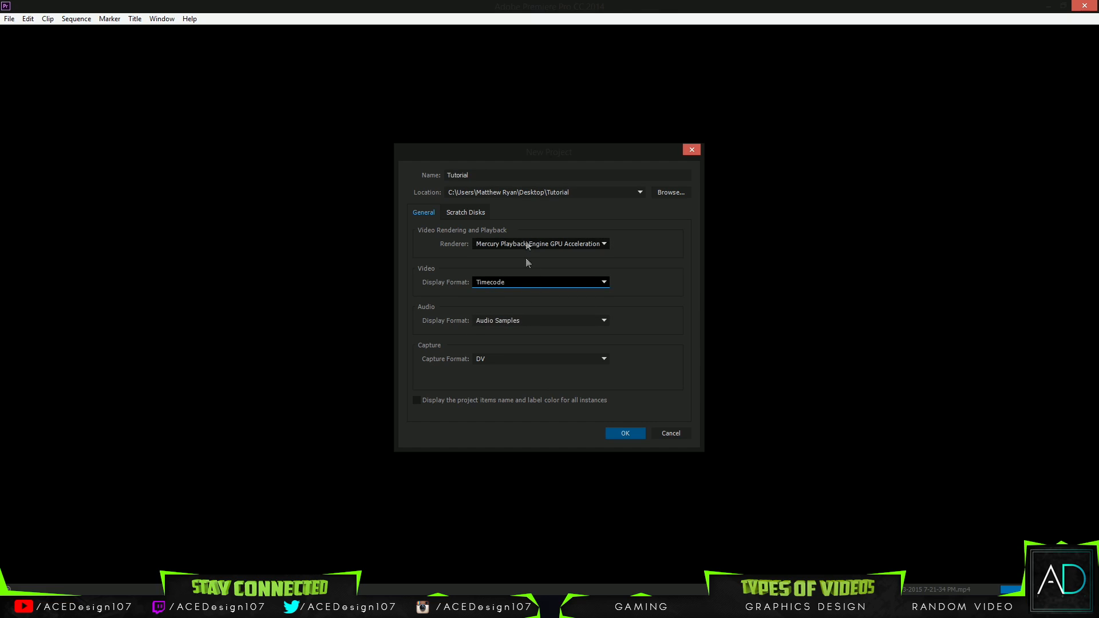
click(524, 323)
click(552, 359)
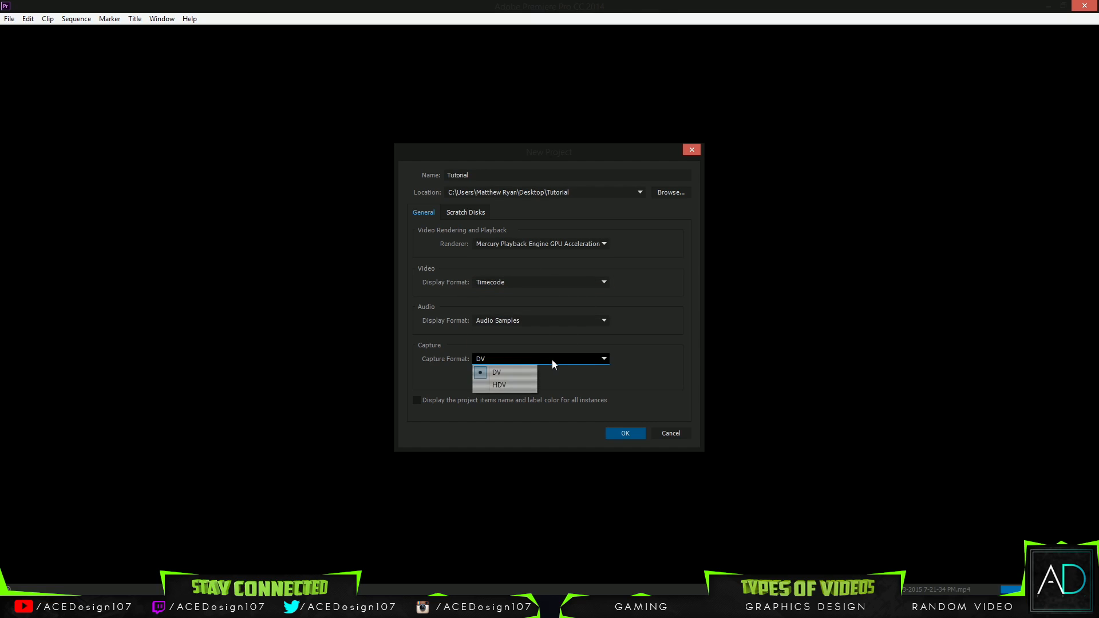
click(552, 360)
click(670, 193)
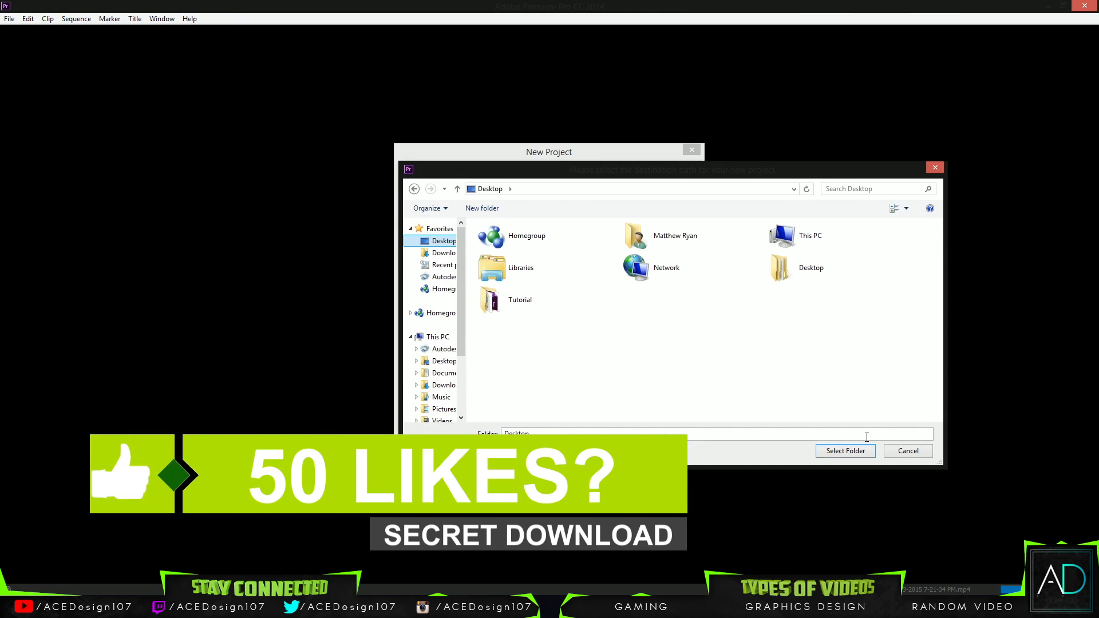
click(897, 454)
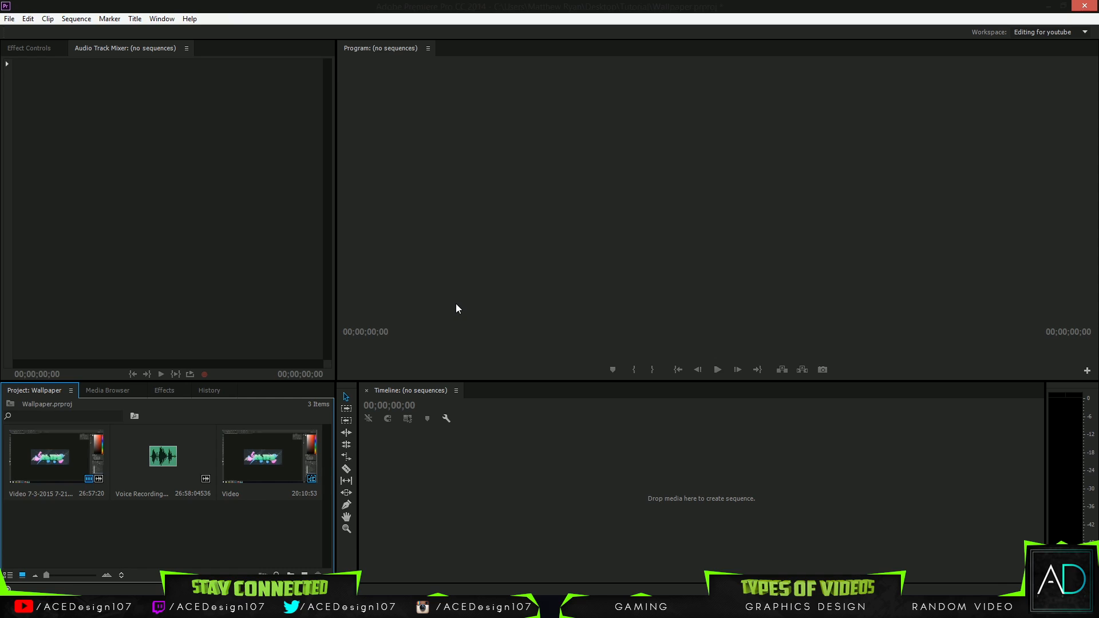
Step: Browse the Desktop for media to import, and leave the import without choosing a file
key(ctrl+i)
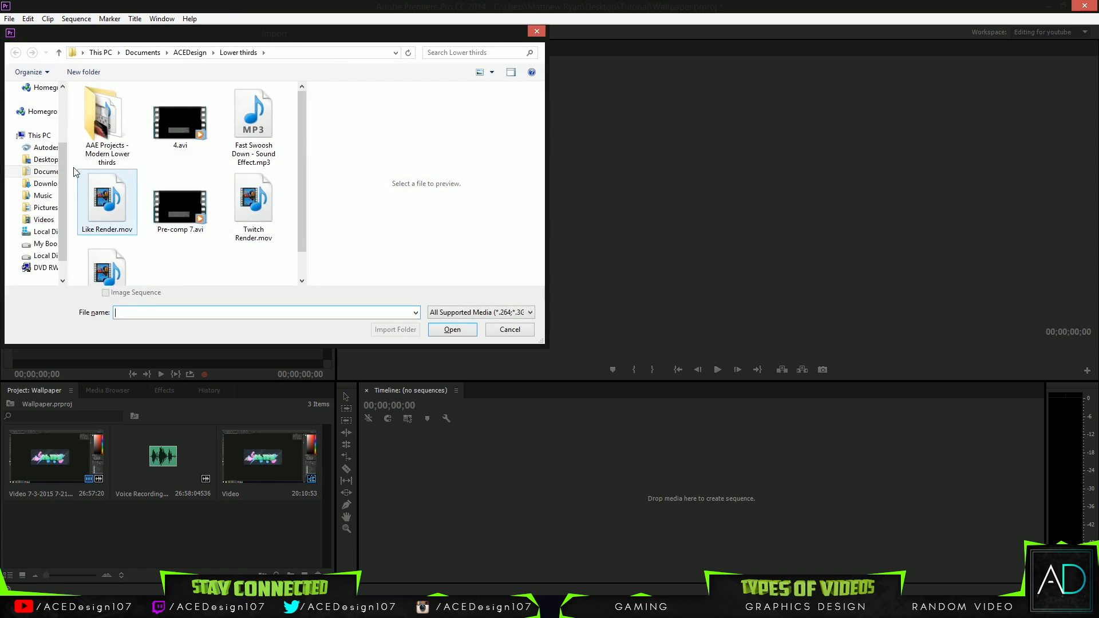
click(45, 159)
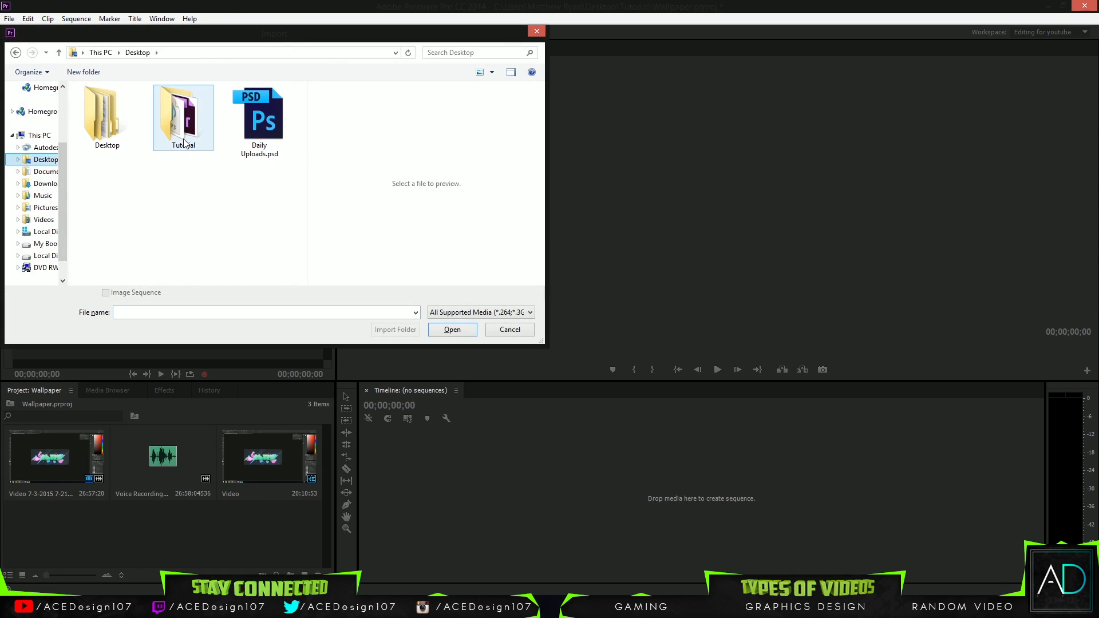
click(503, 335)
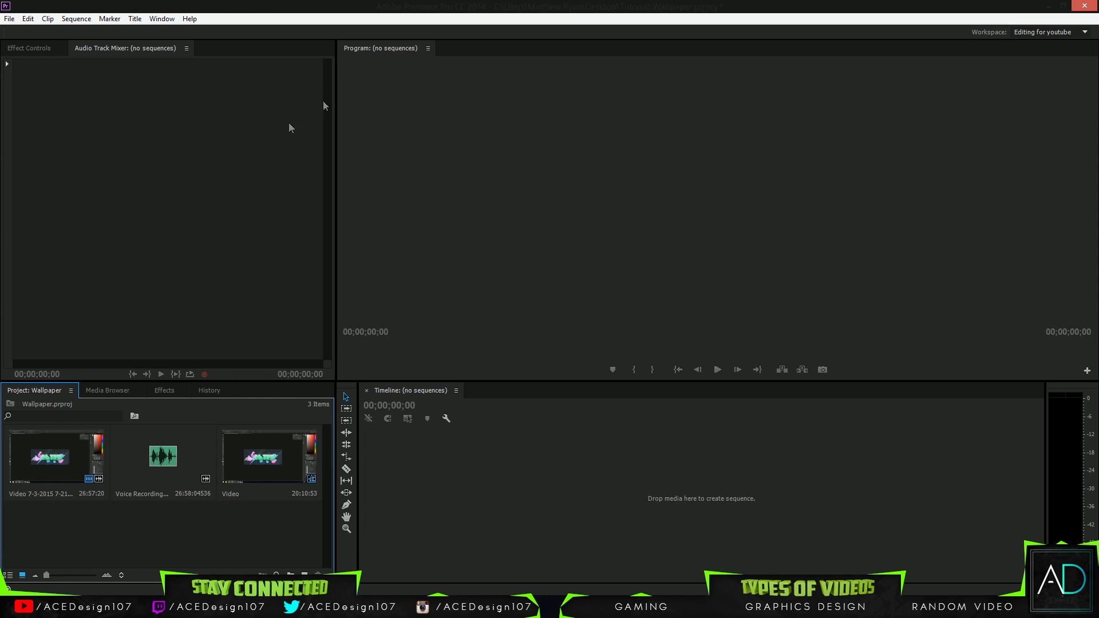
Step: Look through the Effect Controls, Audio Track Mixer, Program, Timeline and Project panels of the workspace
click(25, 48)
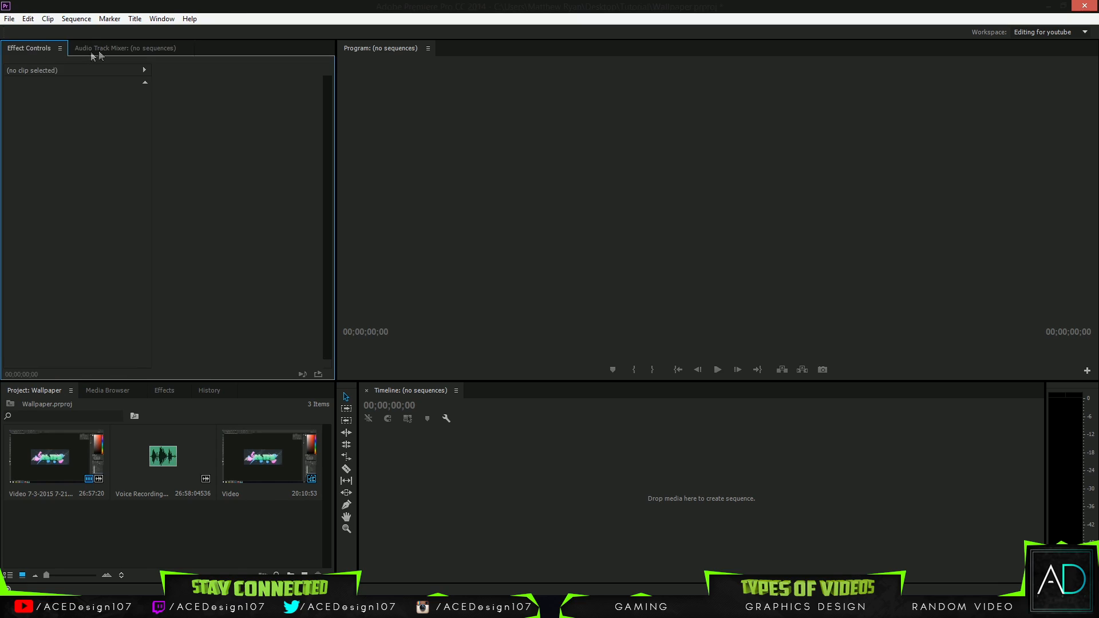
click(91, 51)
click(17, 49)
click(125, 48)
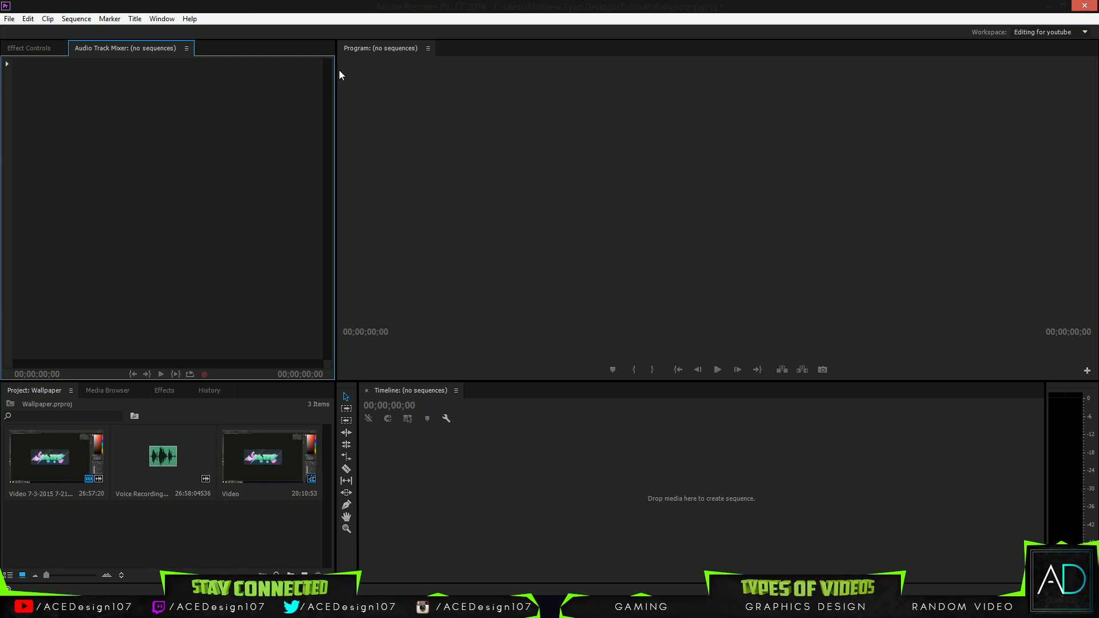
click(381, 44)
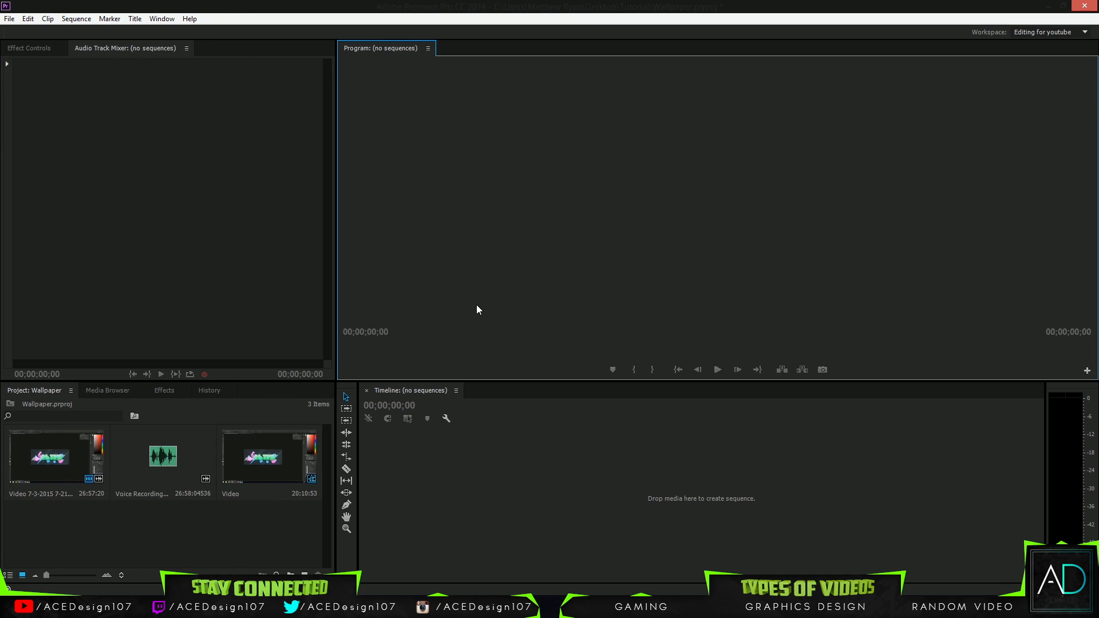
click(521, 472)
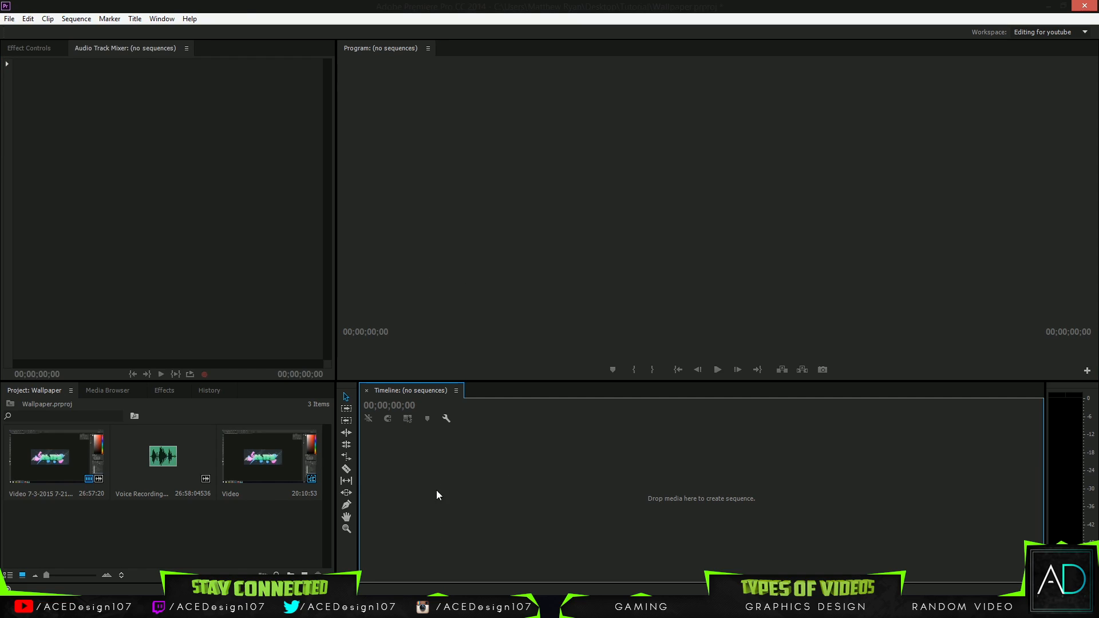
click(185, 507)
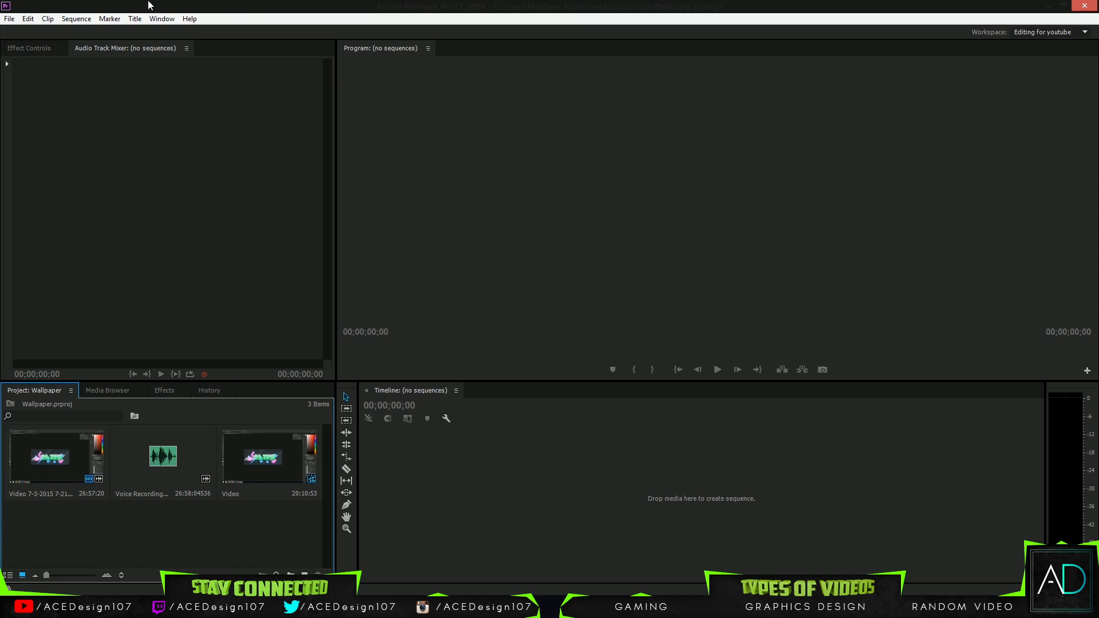
Step: Switch to the Editing workspace to compare layouts, and return to the Editing for youtube workspace
click(162, 19)
mouse_move(180, 33)
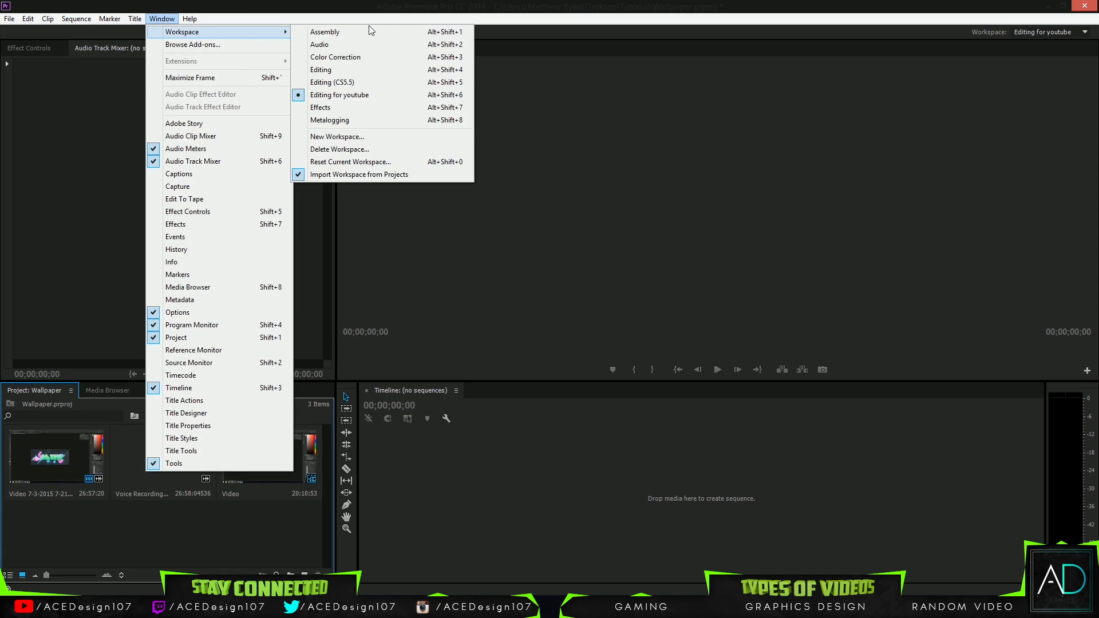
click(347, 71)
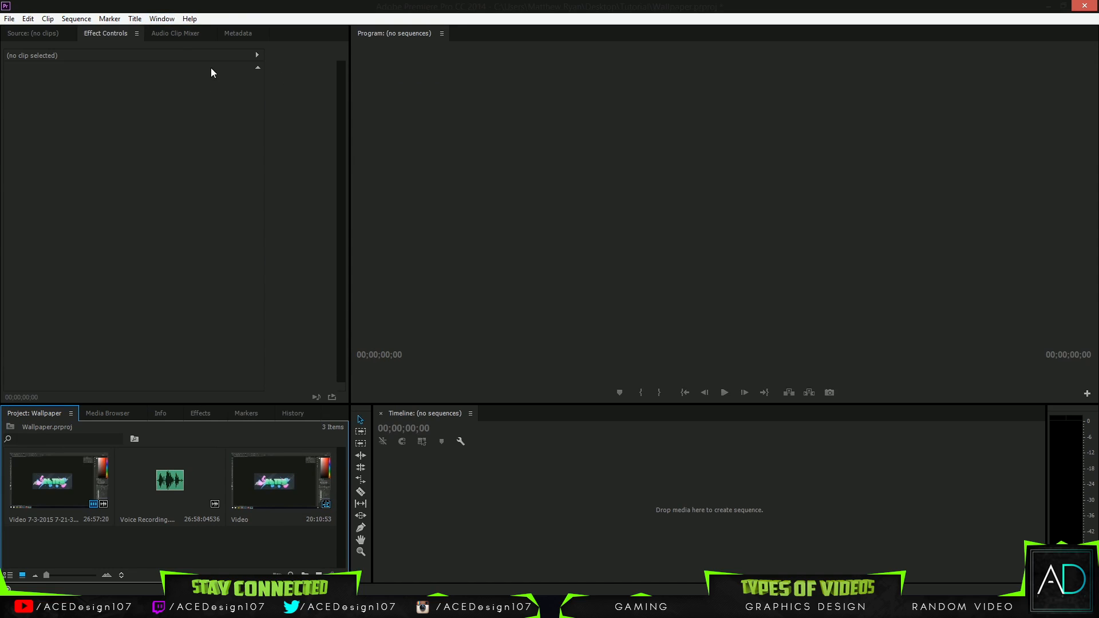
click(160, 19)
mouse_move(213, 32)
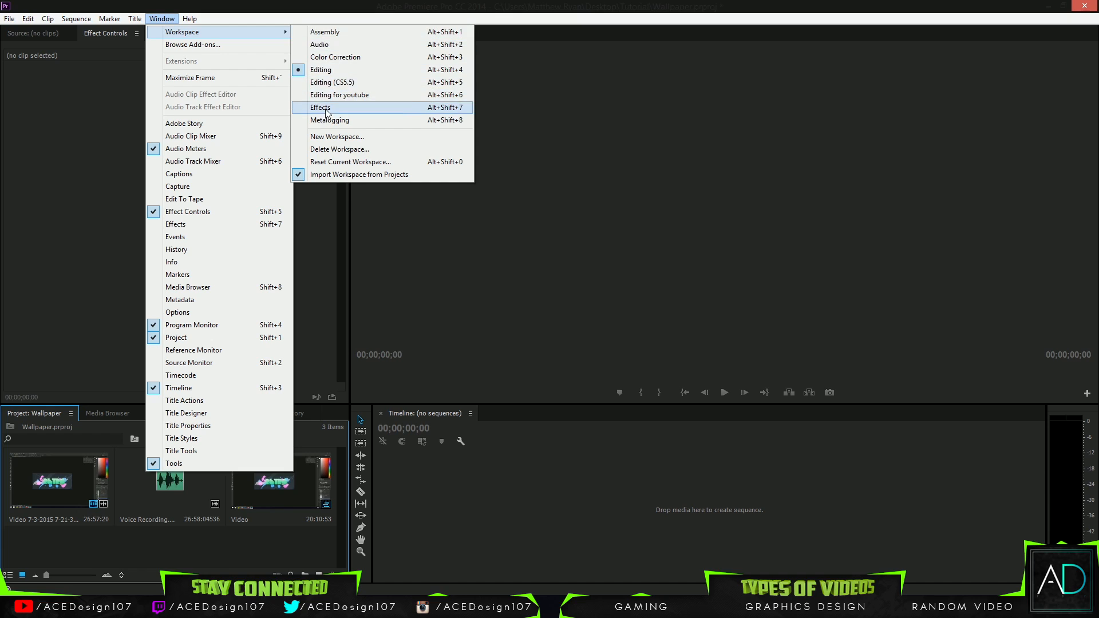
click(332, 91)
Step: Add the Markers panel, move it into the Timeline panel group, and close it to return to the Project panel
click(164, 18)
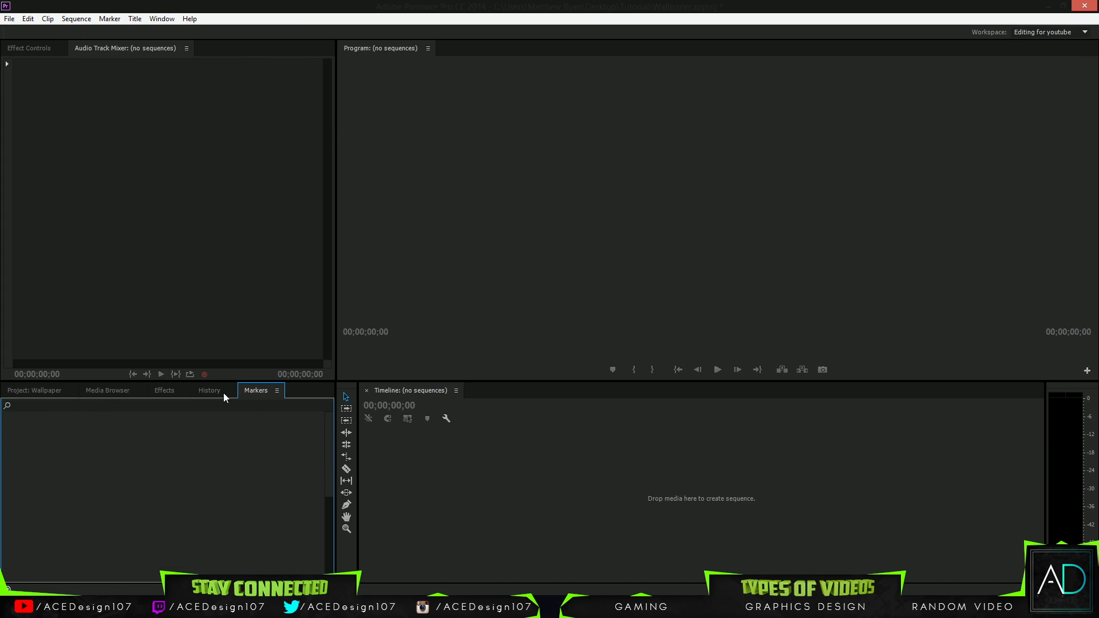
drag(256, 393, 411, 390)
click(399, 391)
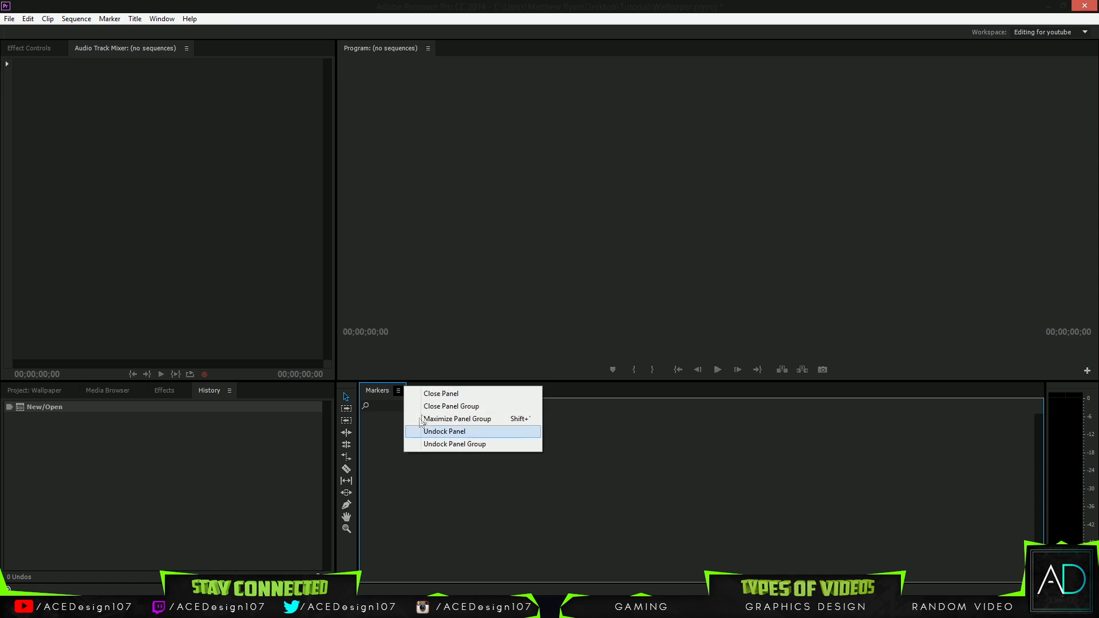
click(427, 399)
click(34, 391)
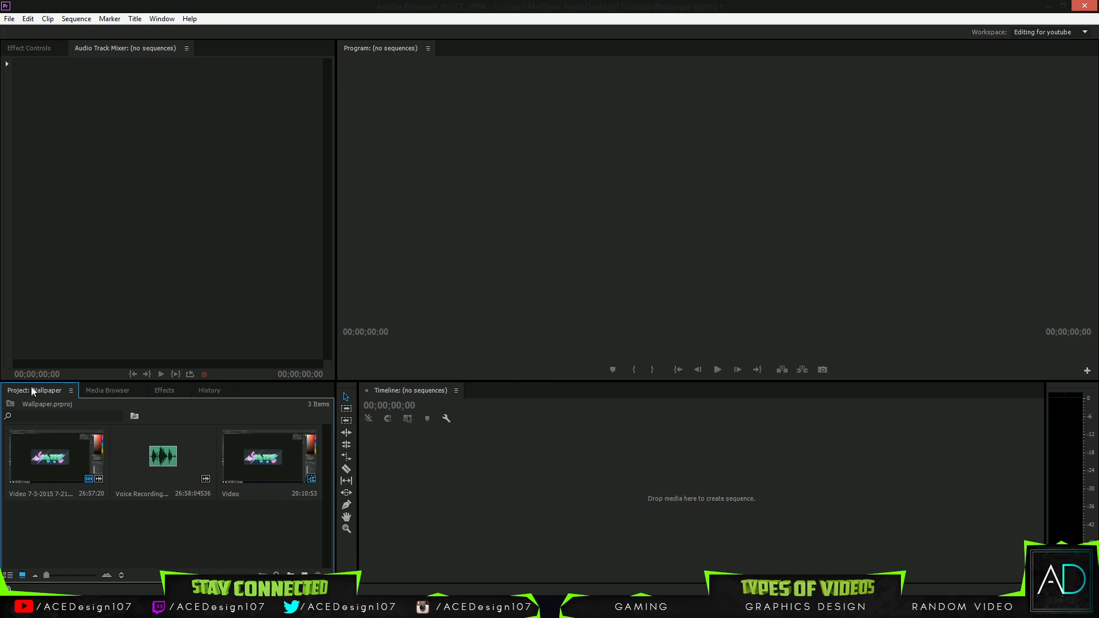
Step: Switch to the Editing workspace and make the Project and Timeline panels taller
click(162, 19)
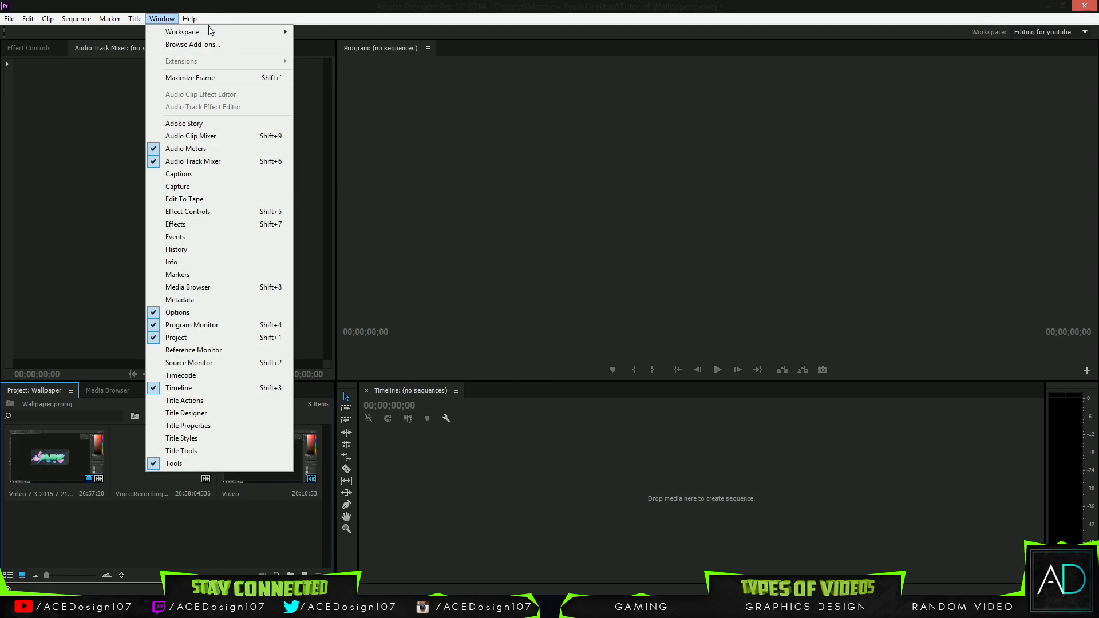
mouse_move(211, 32)
click(337, 81)
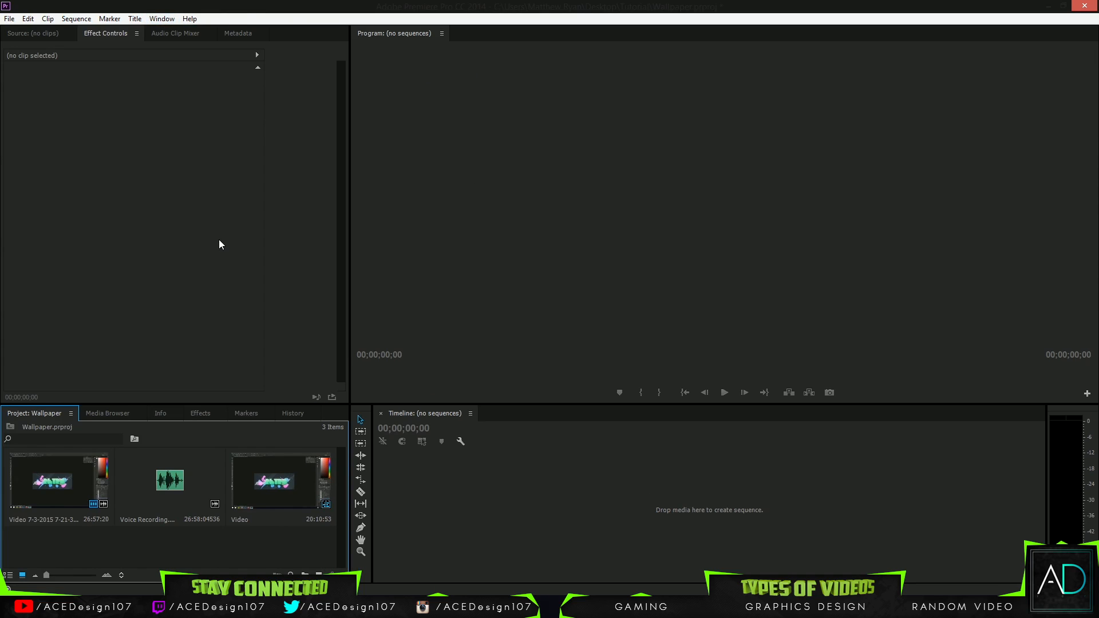
drag(324, 405, 279, 356)
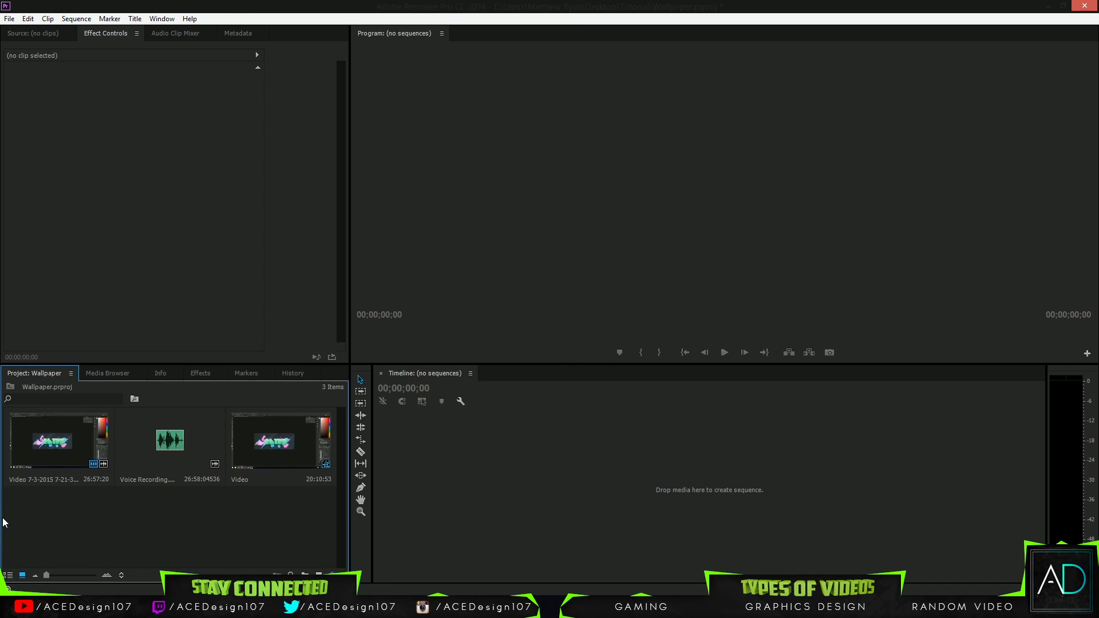
Step: Create a new sequence by placing the 20-minute Video clip from the Project panel in the empty timeline
click(59, 448)
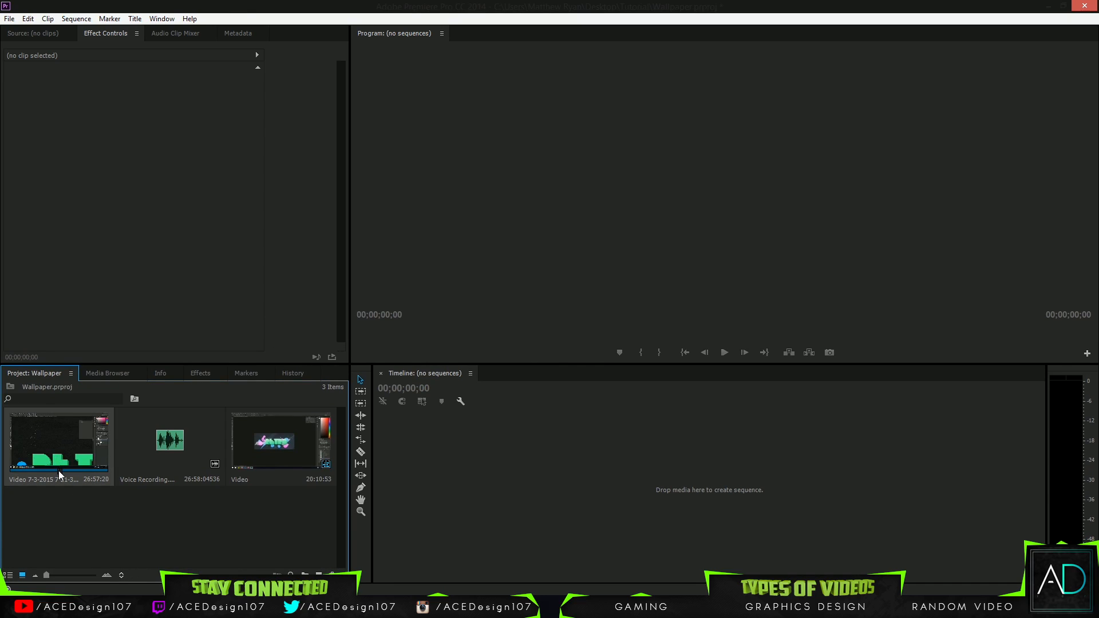
drag(59, 471, 0, 487)
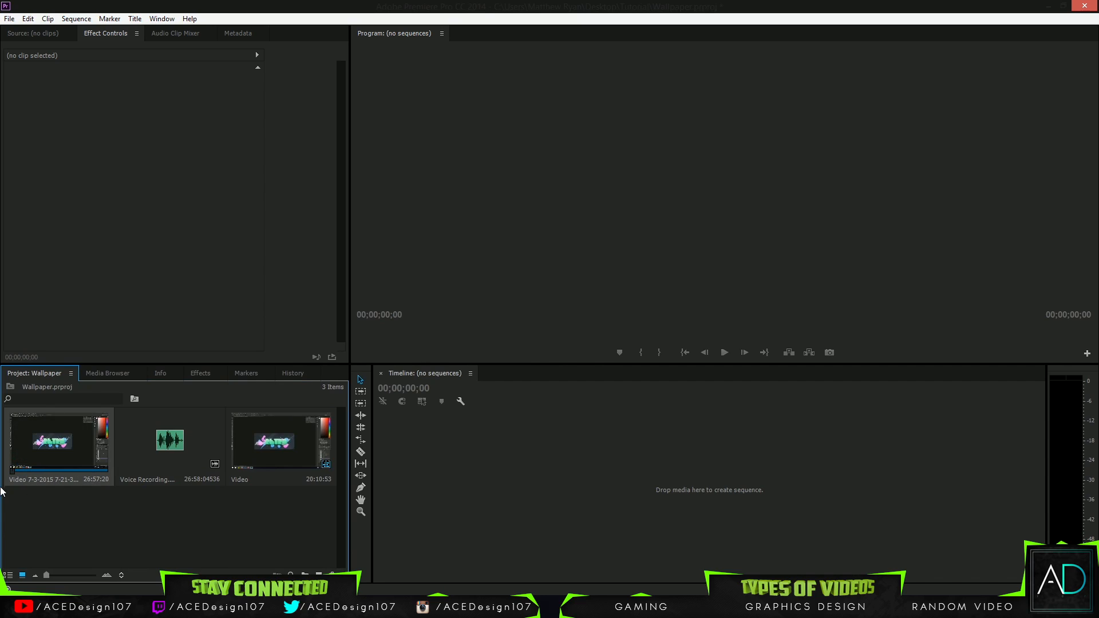
click(245, 518)
click(291, 445)
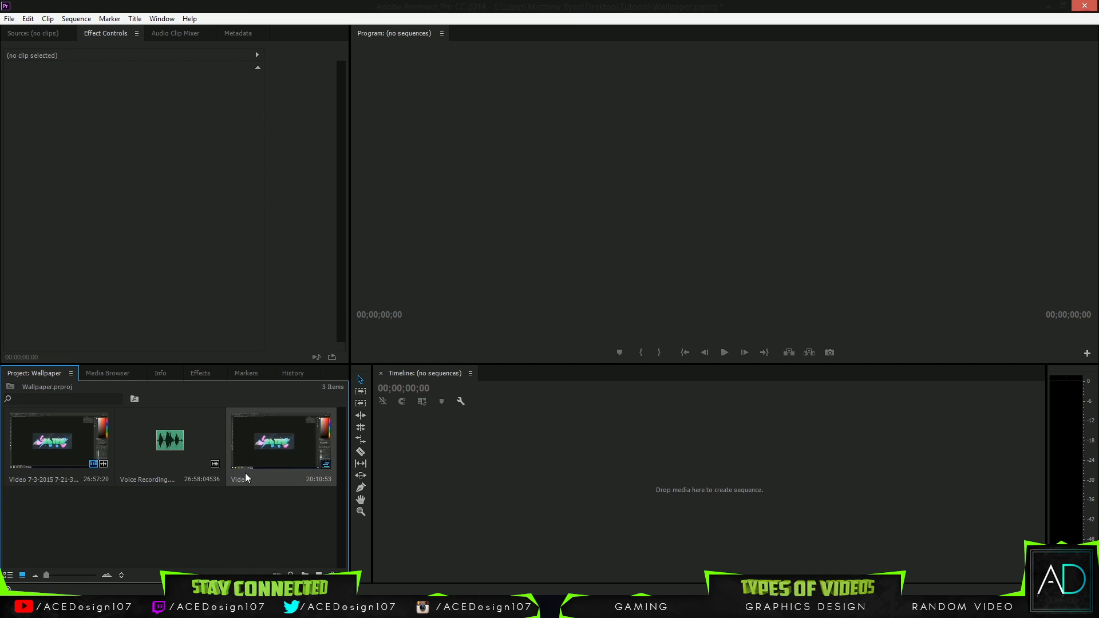
drag(269, 439, 390, 484)
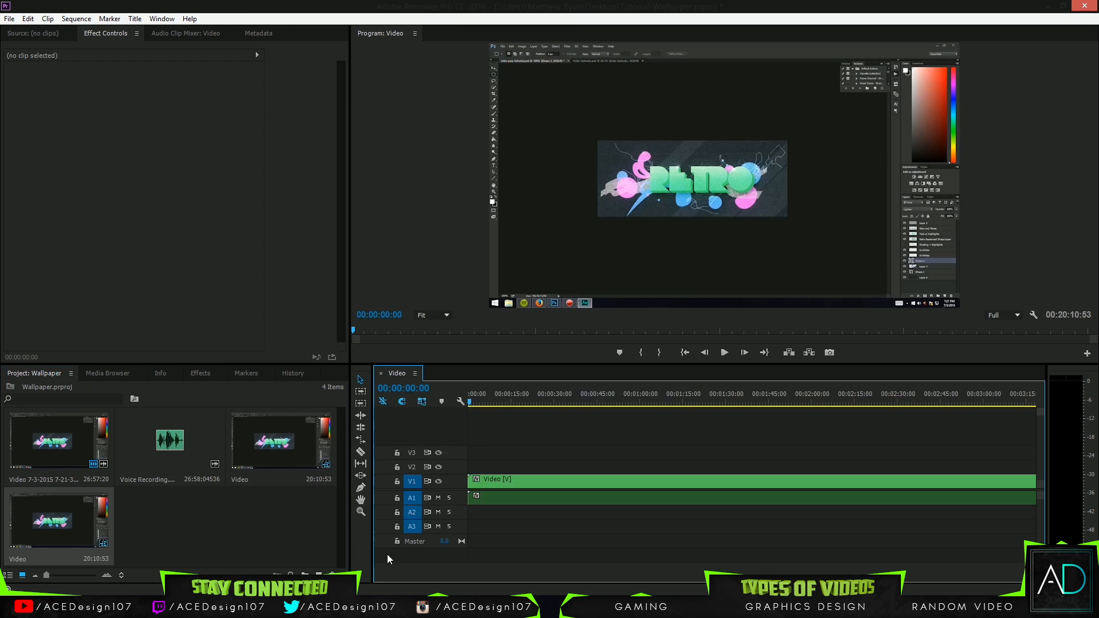
Step: Unlink the audio from the video of the Video clip in the timeline
click(522, 483)
drag(630, 580, 1021, 545)
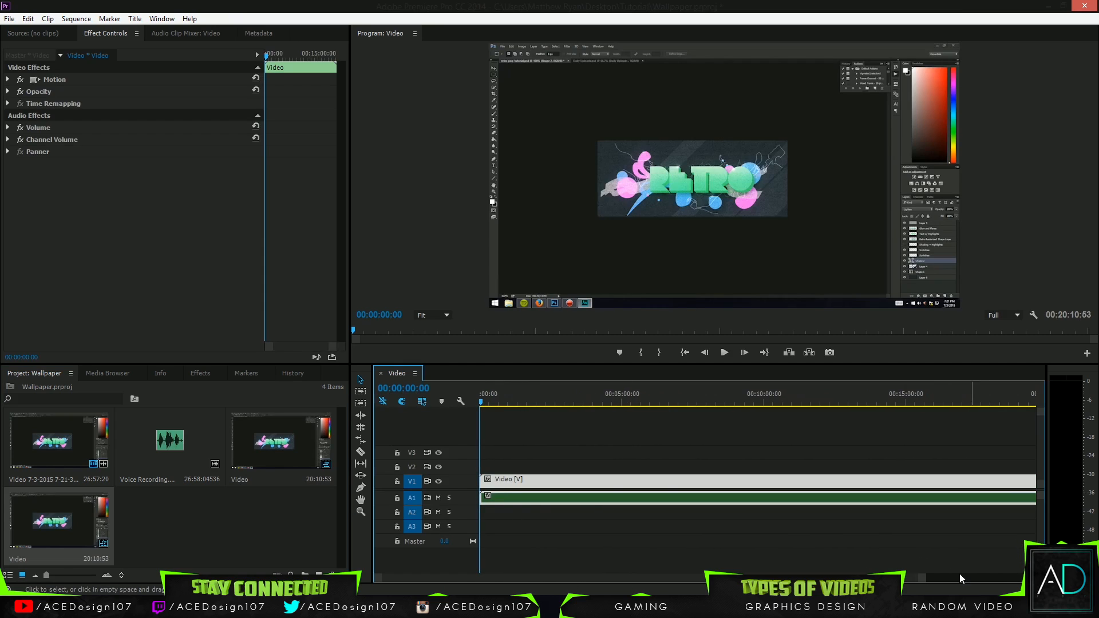
drag(921, 579, 1006, 579)
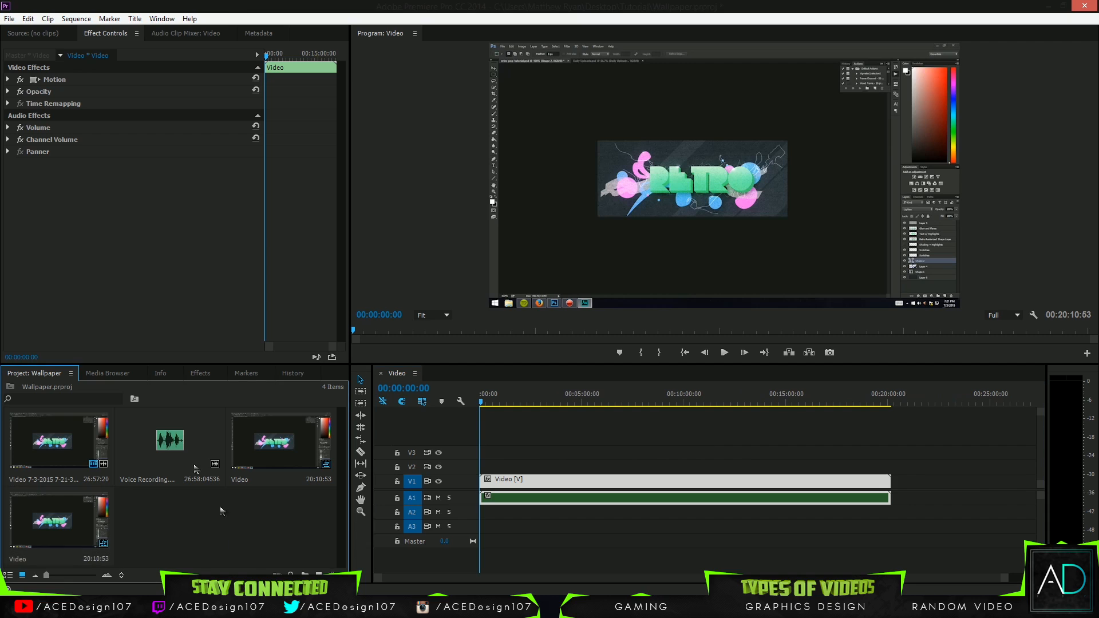
right_click(538, 496)
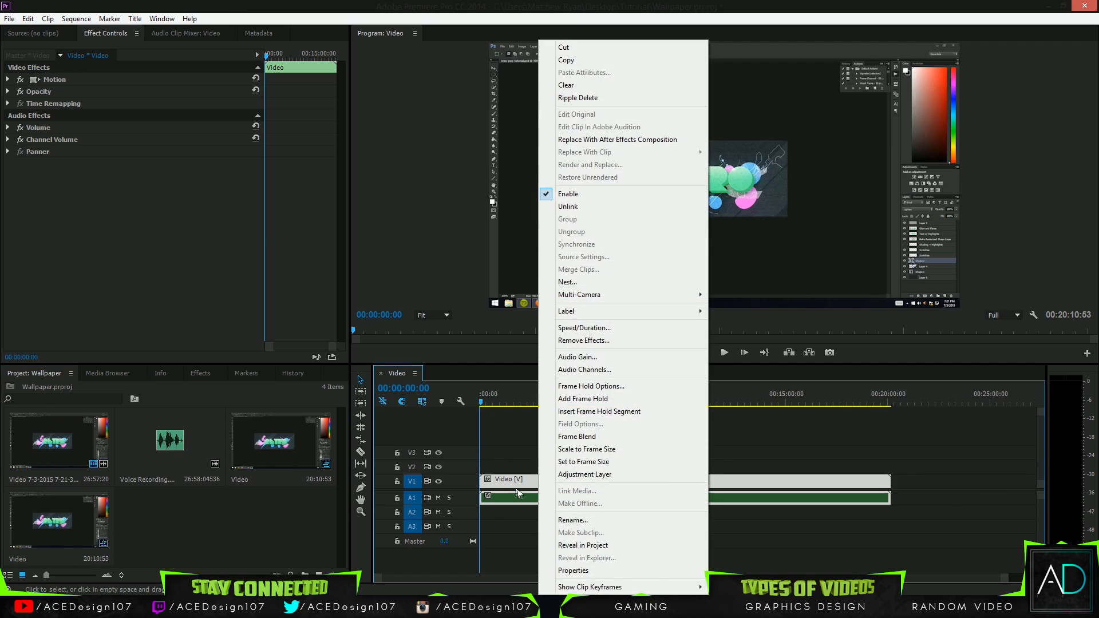
click(568, 206)
Step: Try replacing the Video clip's own audio with Voice Recording.mp3 on track A1, and undo the replacement
click(519, 499)
key(Delete)
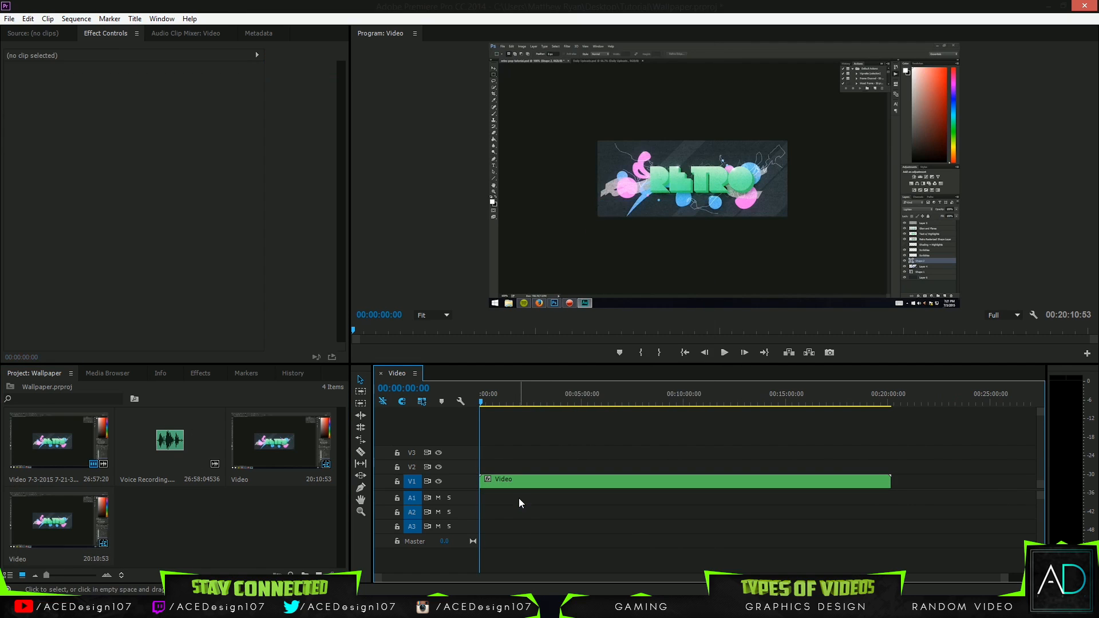
drag(169, 441, 479, 500)
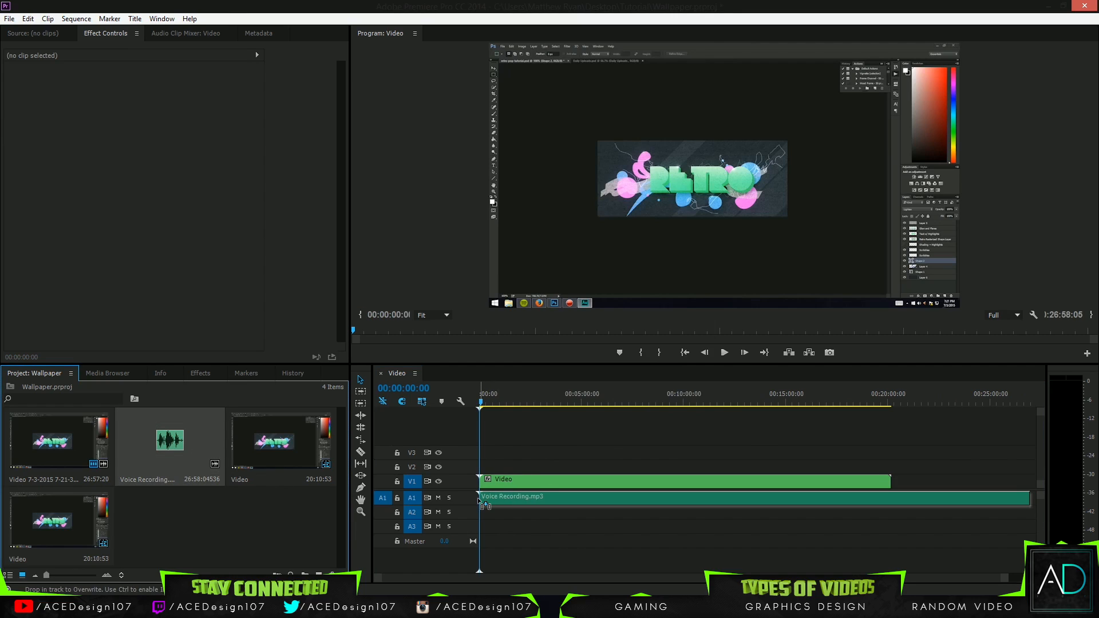
drag(479, 500, 479, 500)
key(ctrl+z)
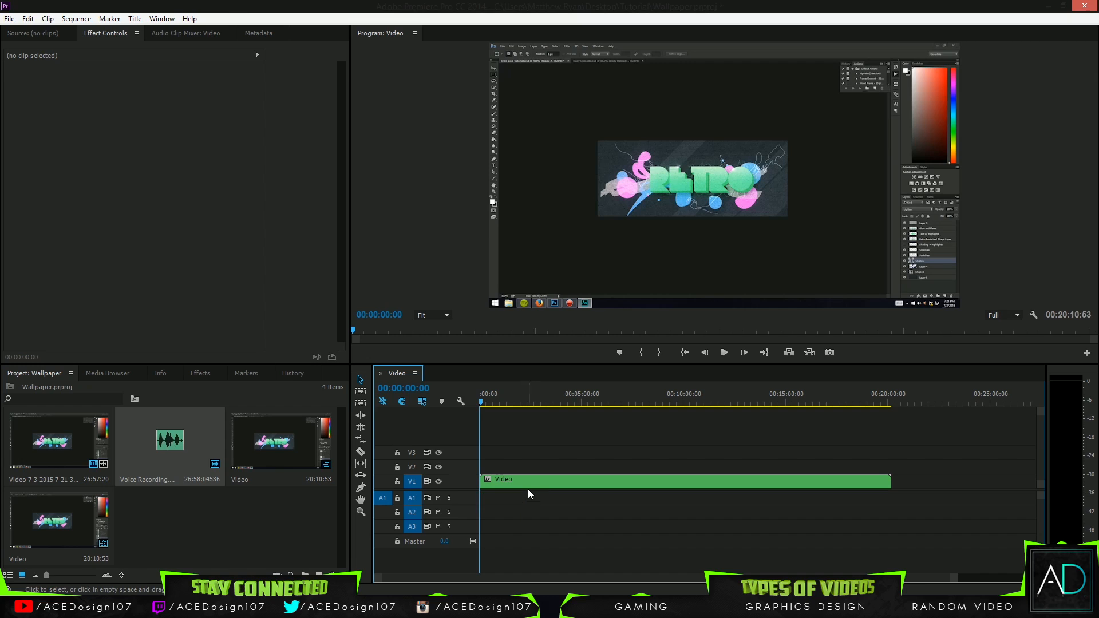
click(527, 486)
key(ctrl+z)
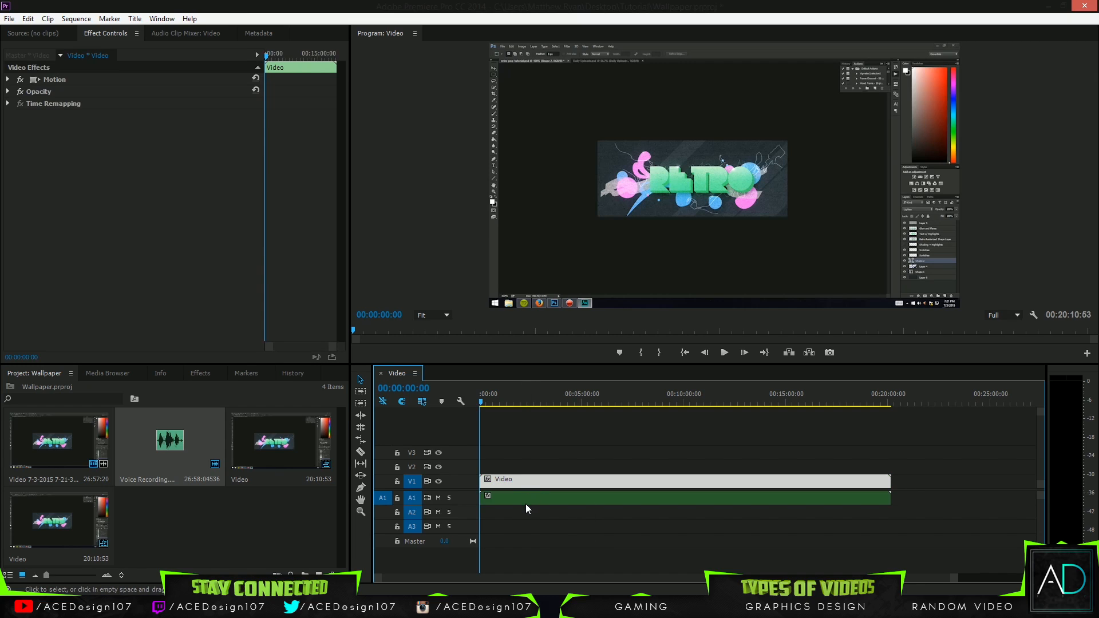
click(526, 501)
click(530, 484)
click(522, 508)
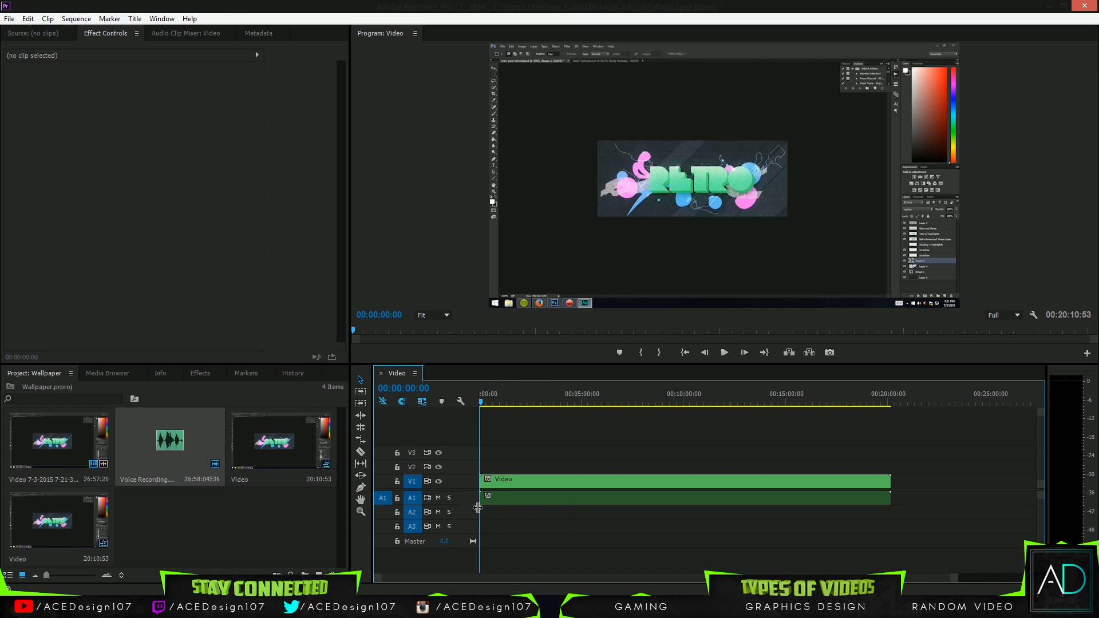
drag(577, 520, 505, 454)
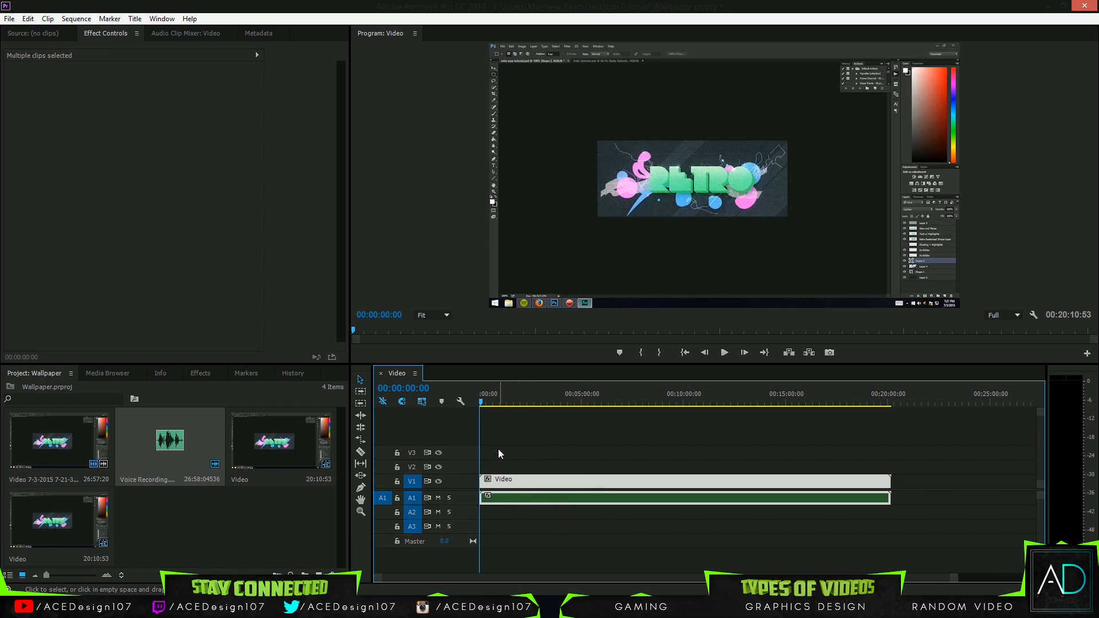
Step: Start a media import and browse to the ACEDesign folder in Documents
click(222, 526)
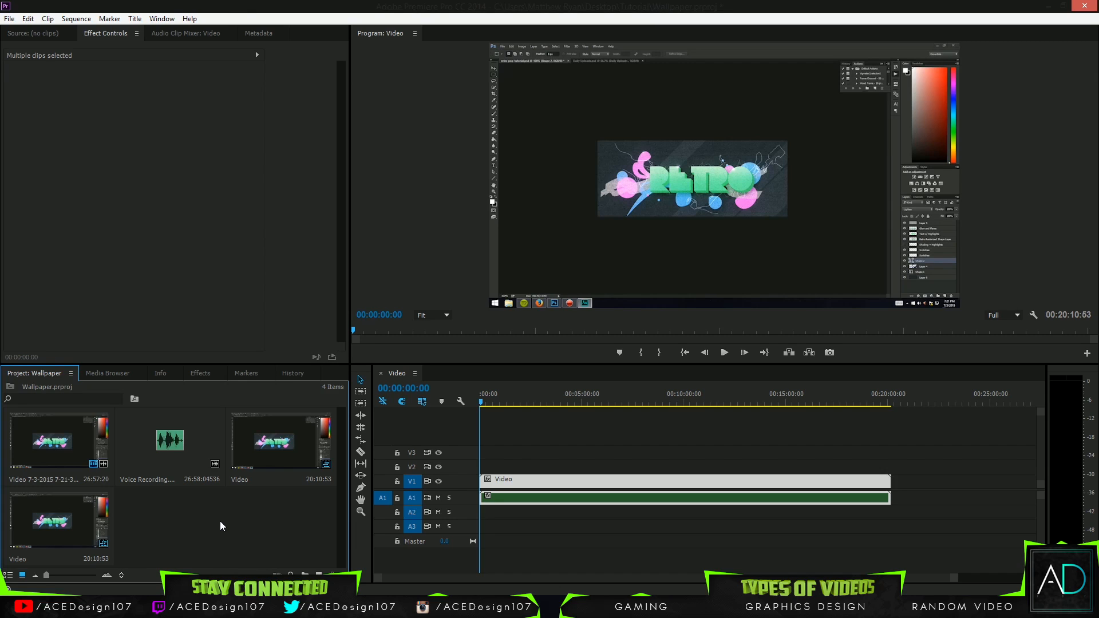
double_click(220, 521)
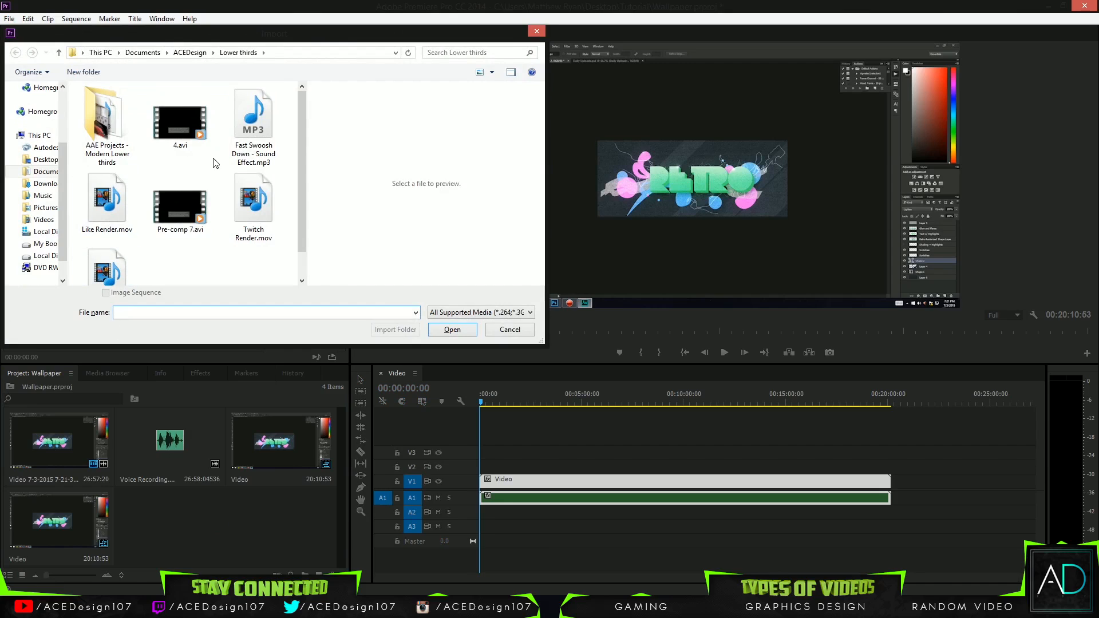
click(151, 52)
double_click(130, 118)
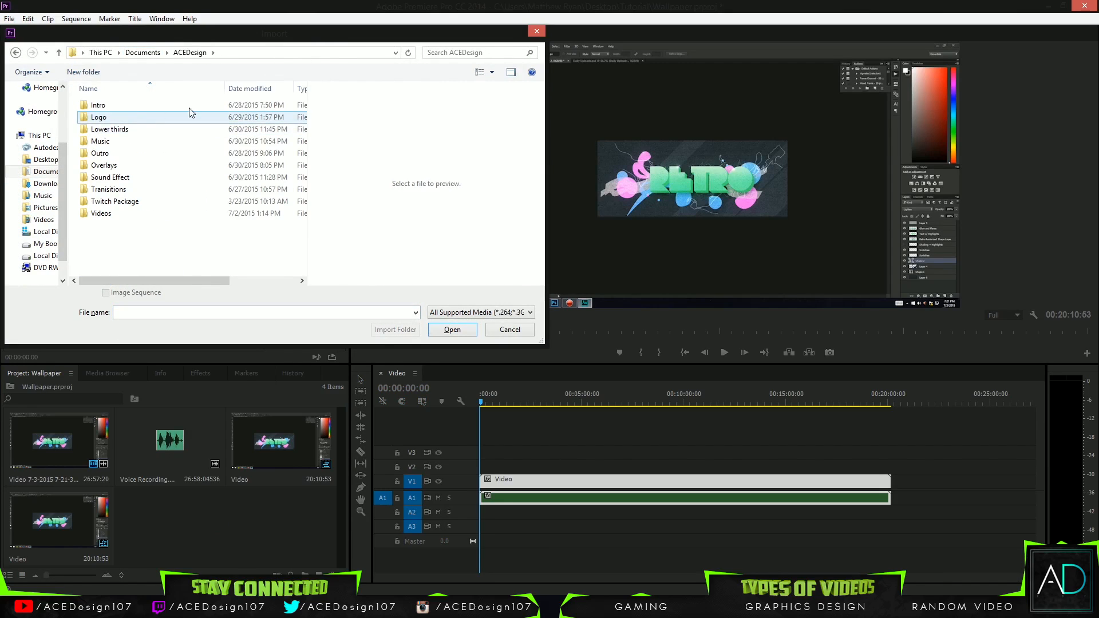
drag(228, 33, 342, 8)
drag(233, 232, 215, 77)
click(232, 229)
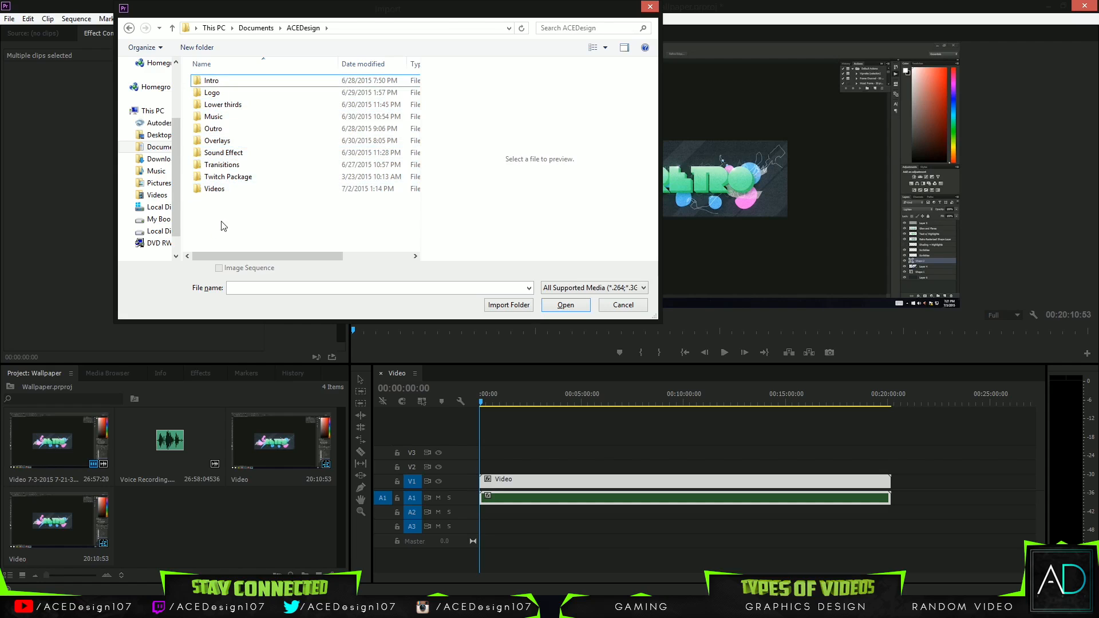
Step: Import Intro Render.mp4 and Sound Effect.mp3 from the Intro folder into the project
double_click(208, 80)
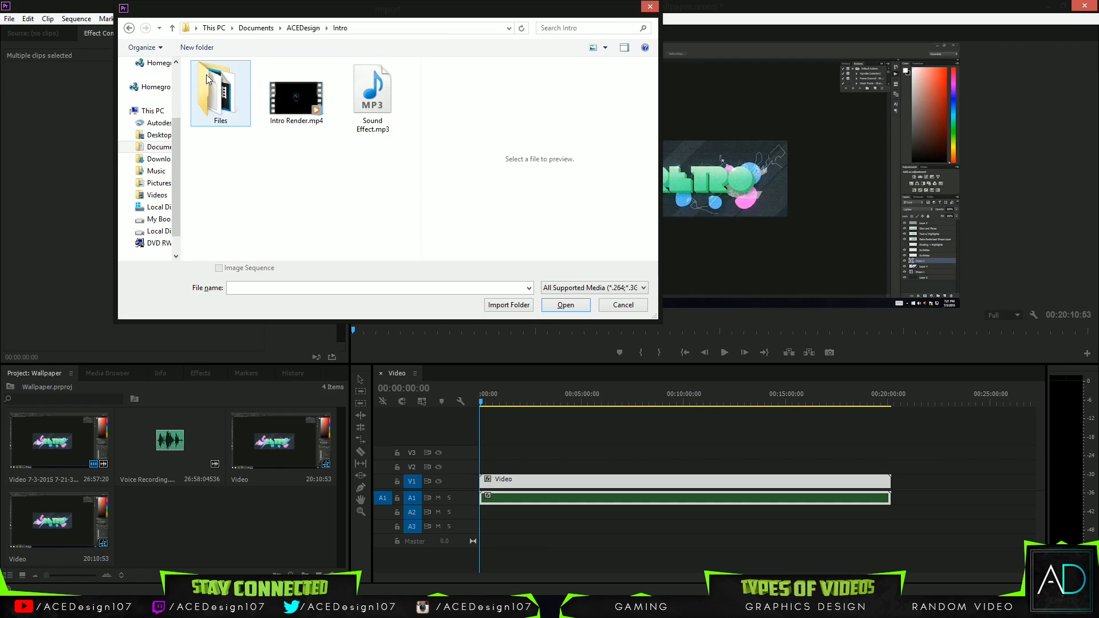
click(297, 121)
ctrl+click(368, 129)
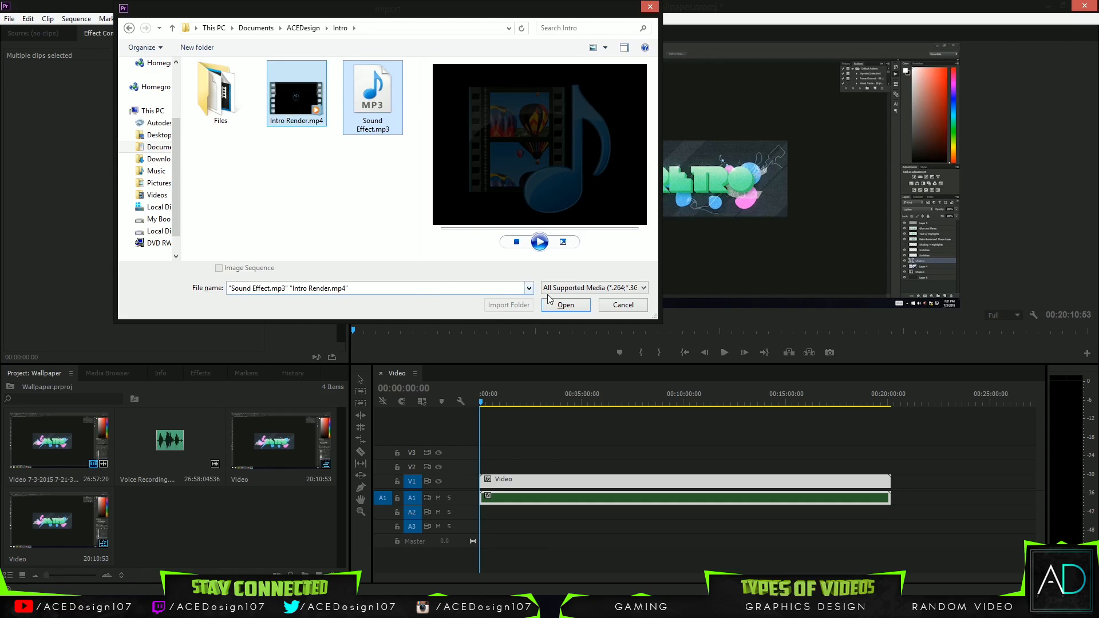
click(564, 304)
Step: Move the Video clip's video and audio about 1 minute 51 seconds later to leave room for the intro
drag(630, 531, 539, 442)
mouse_move(511, 484)
mouse_down()
mouse_move(568, 486)
mouse_move(544, 488)
mouse_up()
click(498, 521)
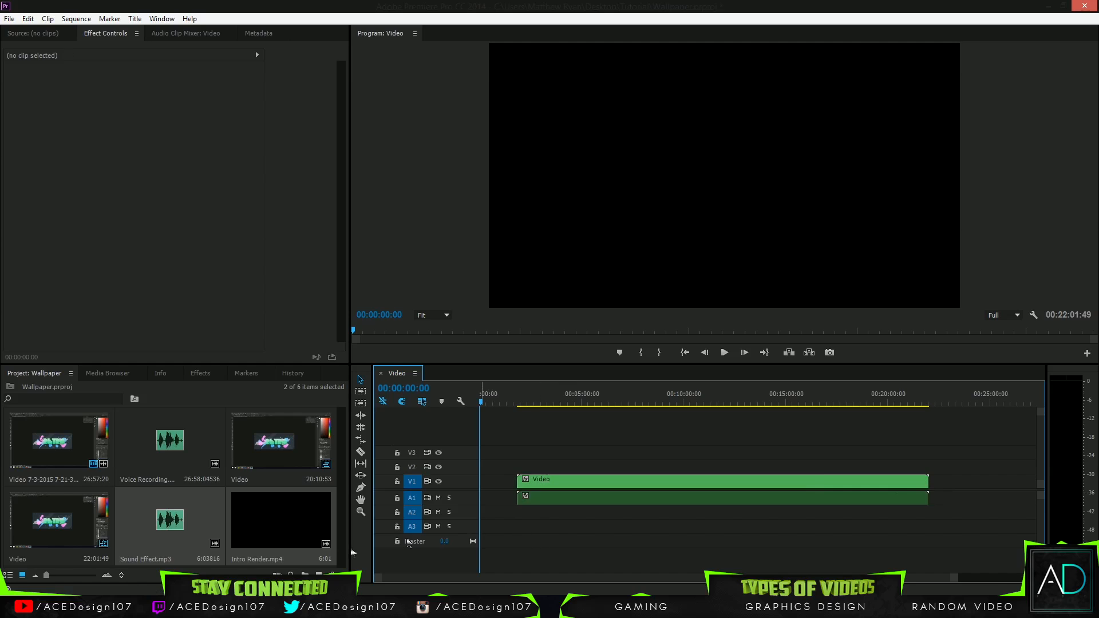
Step: Place Intro Render.mp4 at the very start of the sequence on tracks V1 and A1
click(267, 519)
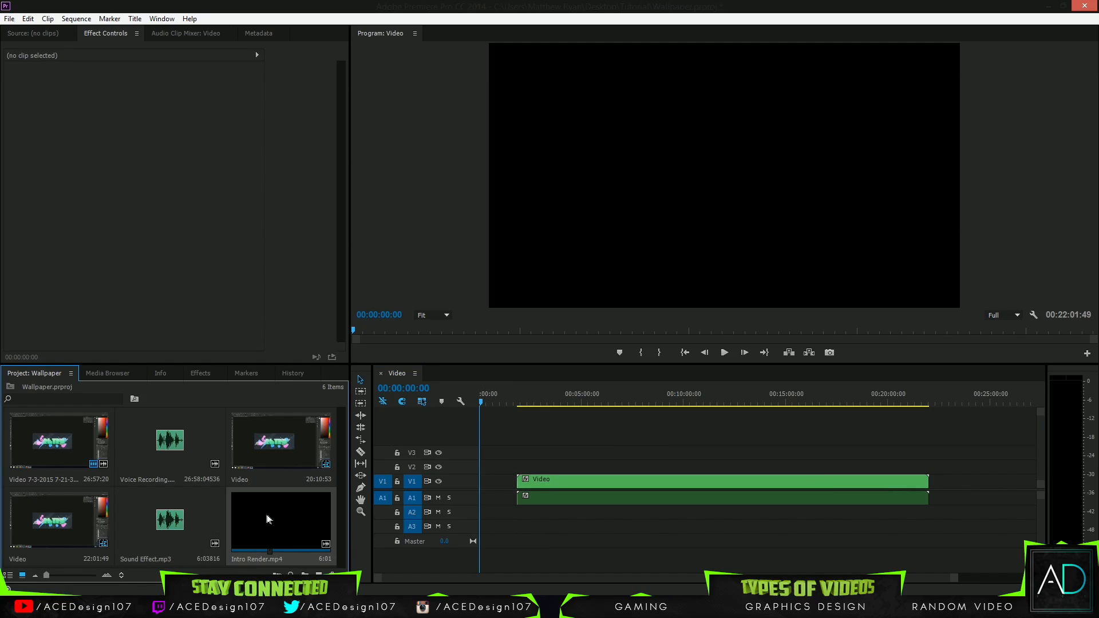
double_click(269, 524)
drag(269, 524, 473, 491)
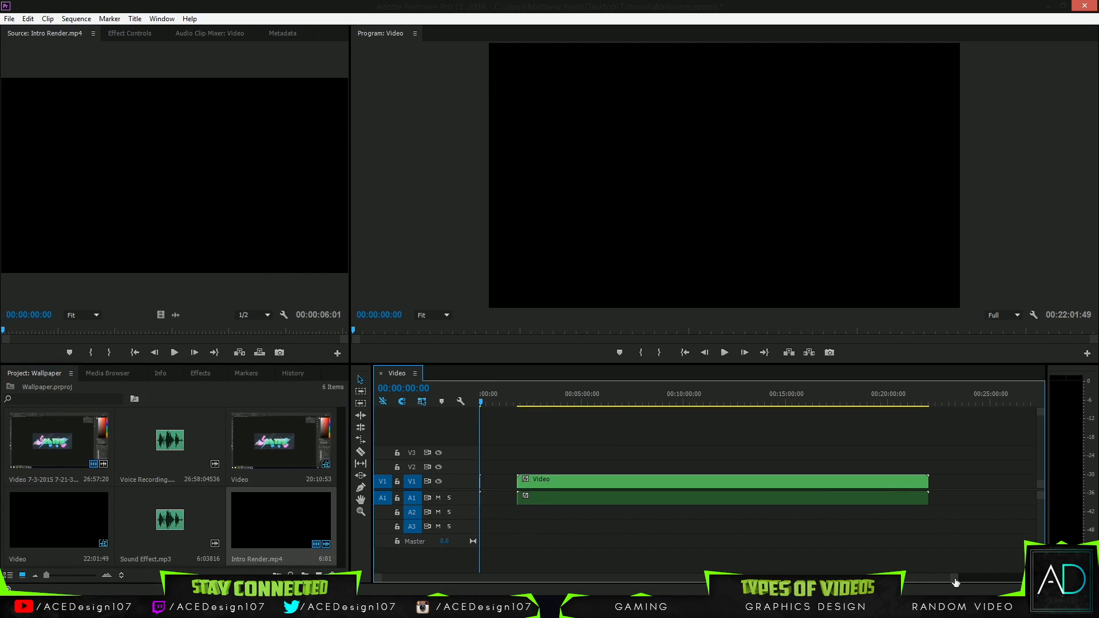
Step: Unlink Intro Render.mp4's audio from its video and delete the audio part
drag(954, 578, 733, 587)
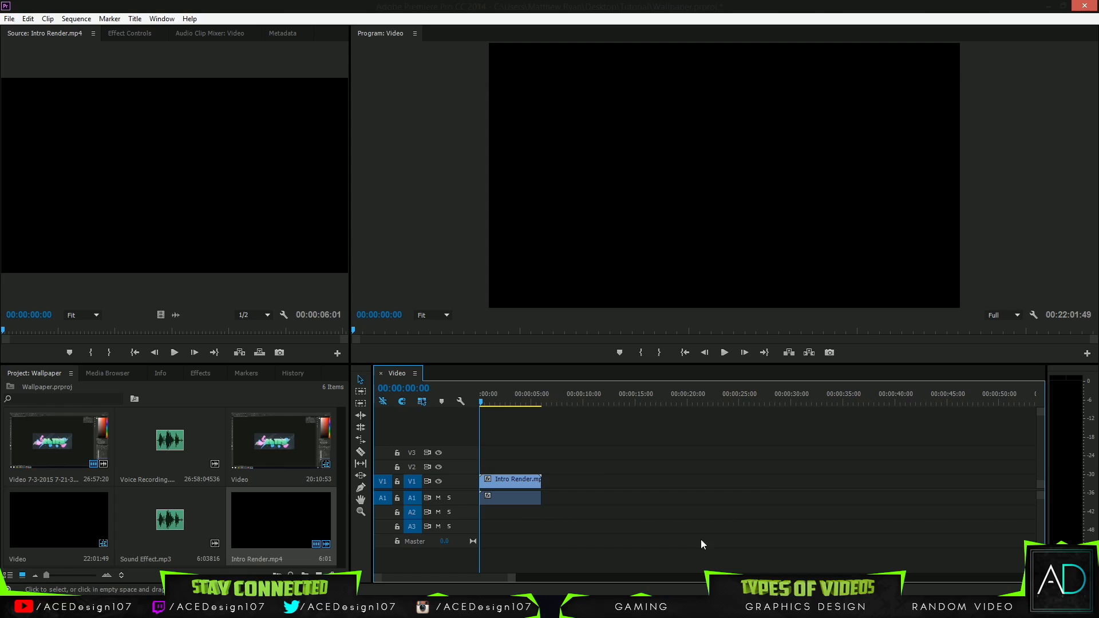
right_click(515, 481)
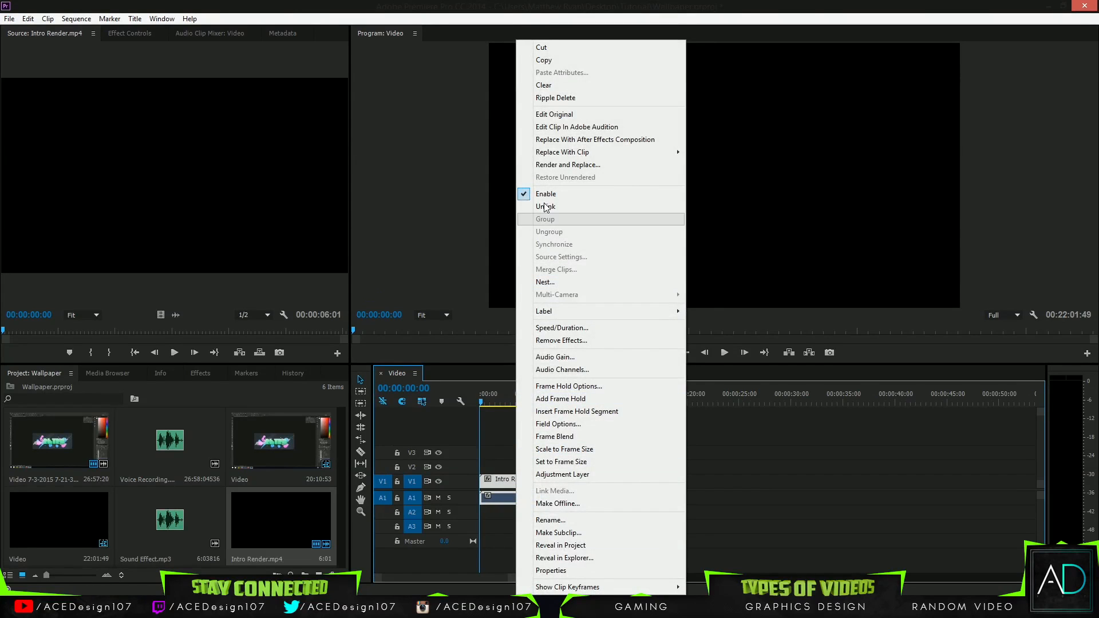
click(544, 208)
click(515, 502)
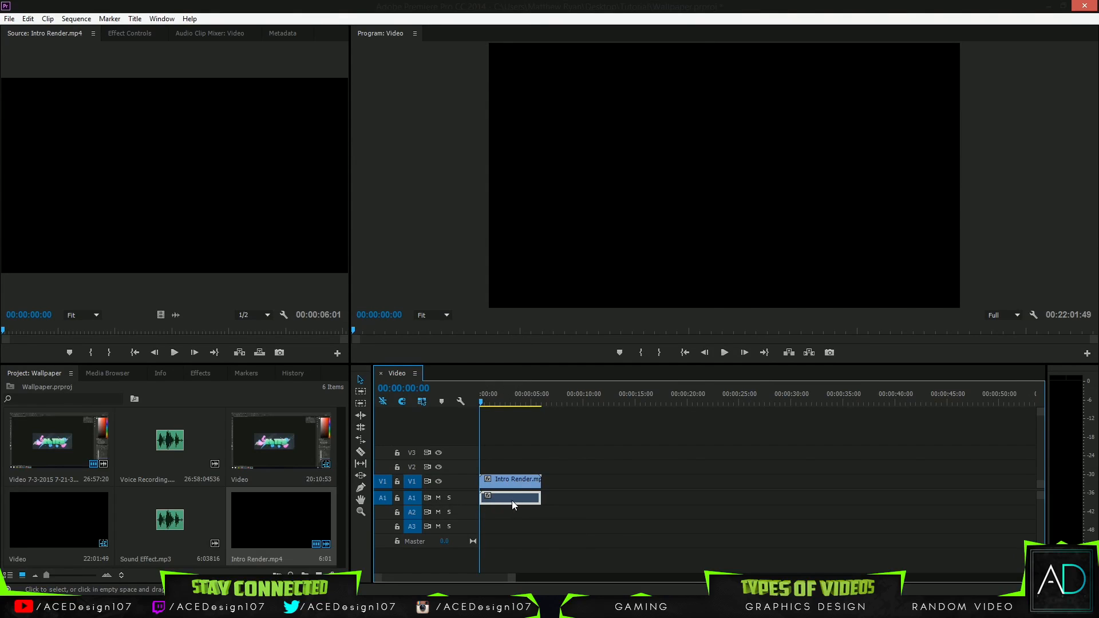
key(Delete)
Step: Preview the intro clip briefly and place Sound Effect.mp3 beneath it on track A2 at the sequence start
drag(514, 579, 553, 581)
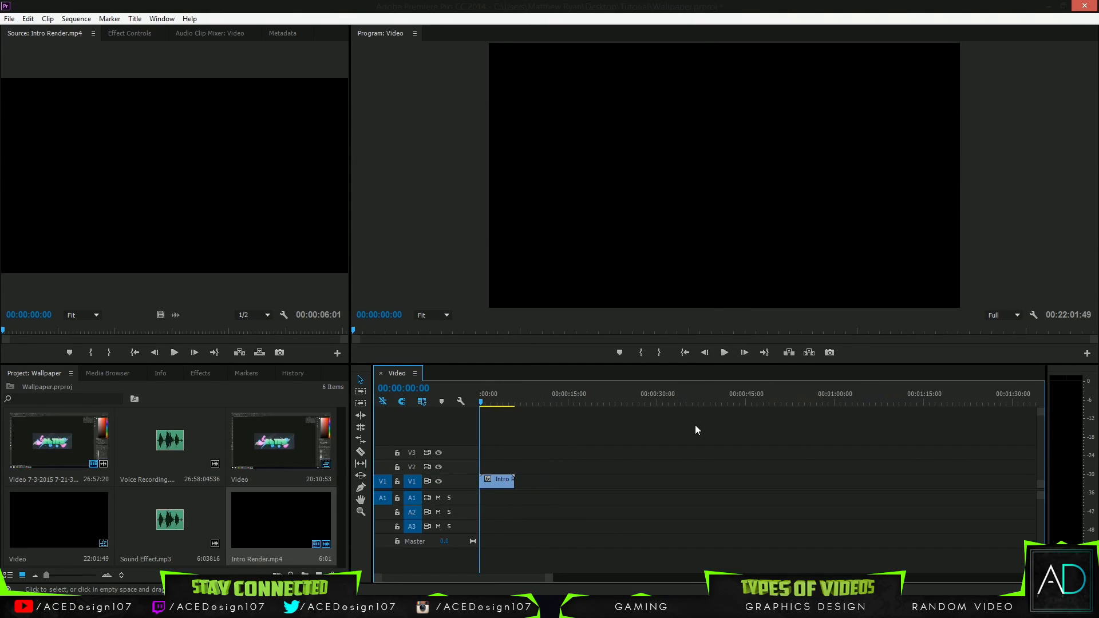
click(724, 352)
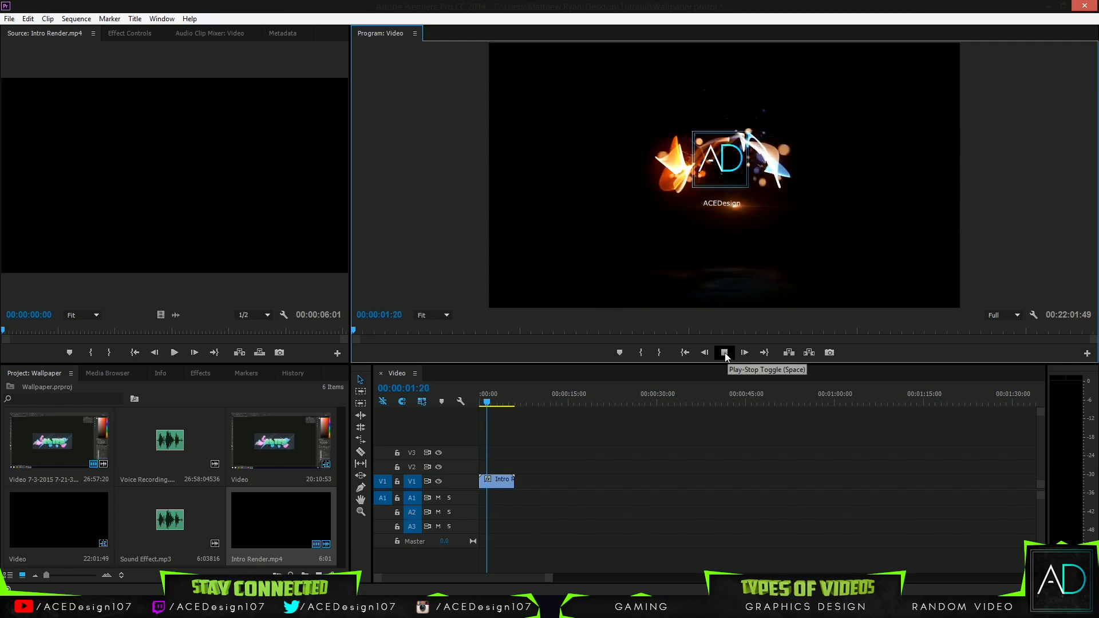
click(724, 352)
drag(175, 541, 478, 512)
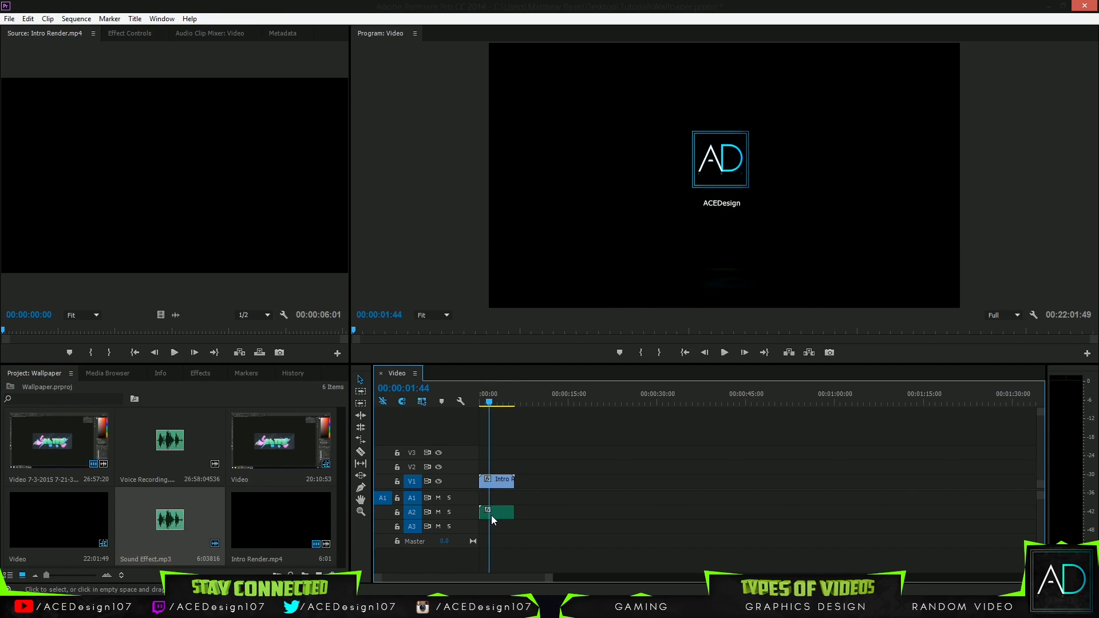
Step: Play the intro together with its sound effect from the start of the sequence, and select the sound effect clip
drag(550, 578, 593, 575)
drag(482, 402, 468, 413)
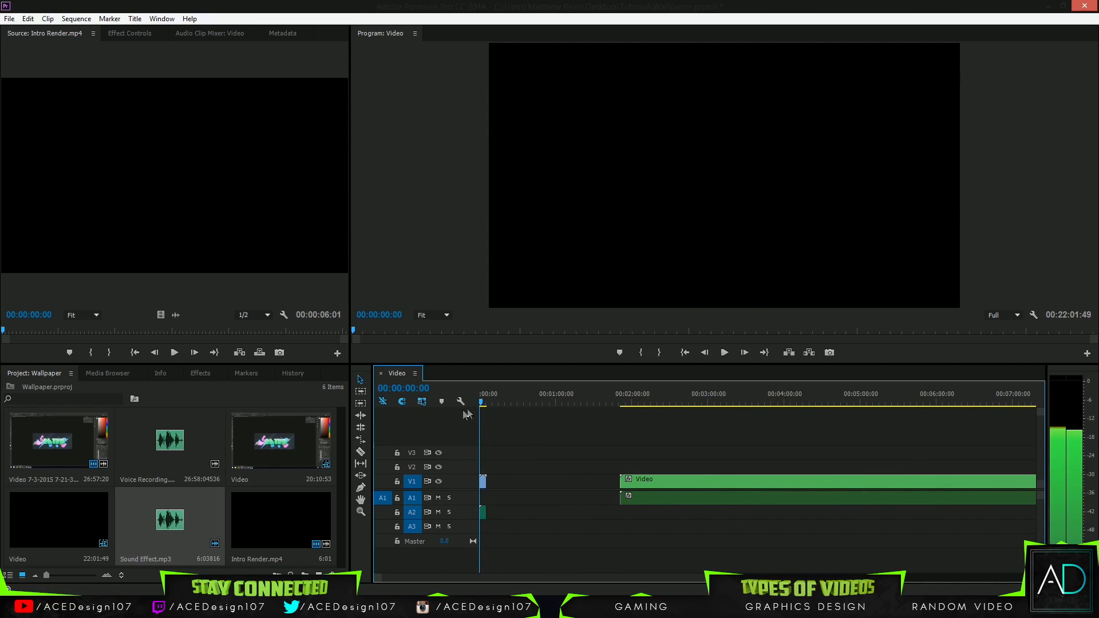
click(725, 353)
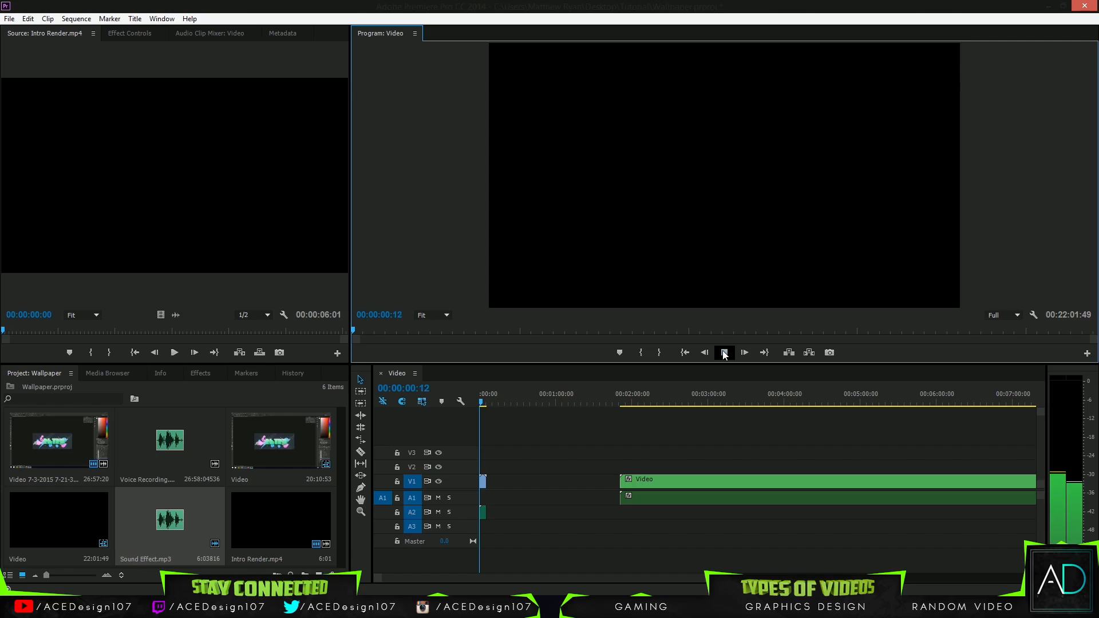
click(724, 353)
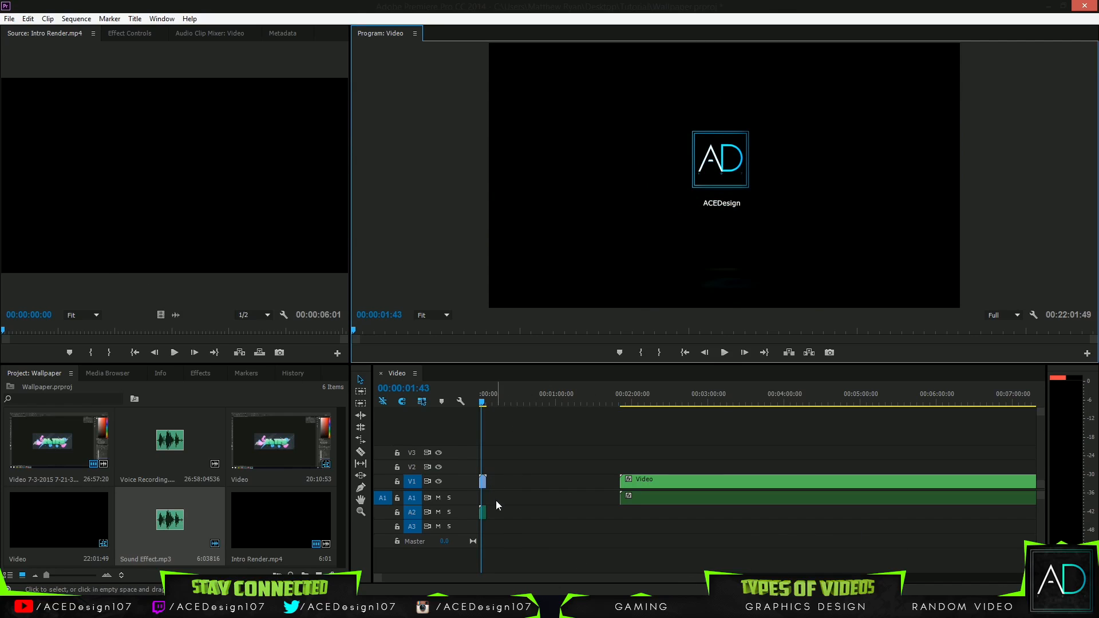
click(482, 513)
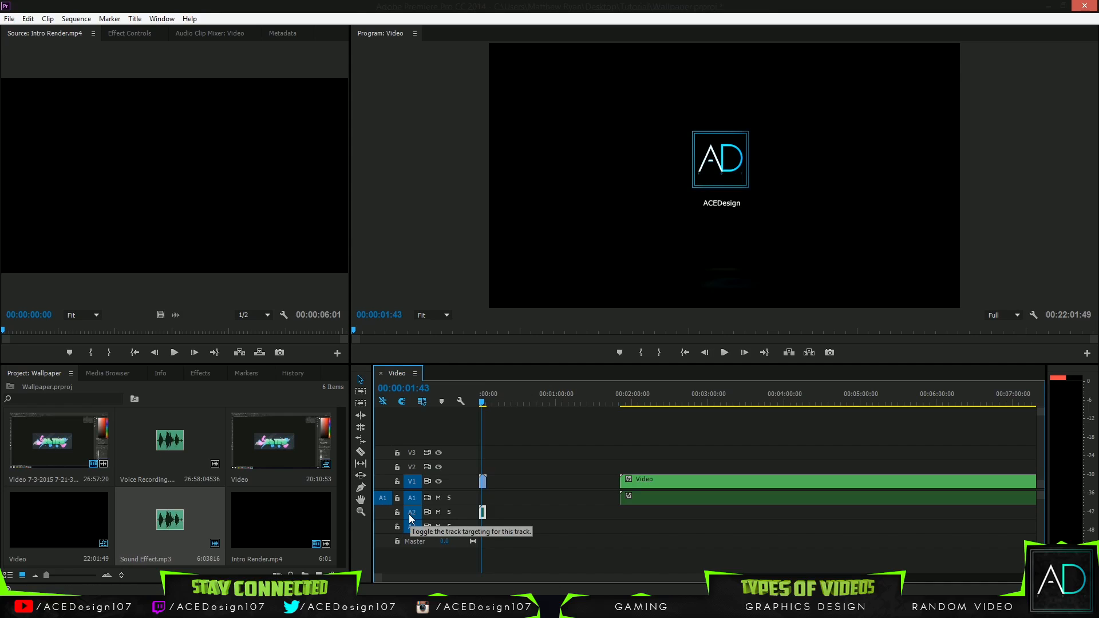
Step: Lower the sound effect's volume on track A2 to -15 dB in the Audio Clip Mixer
click(210, 34)
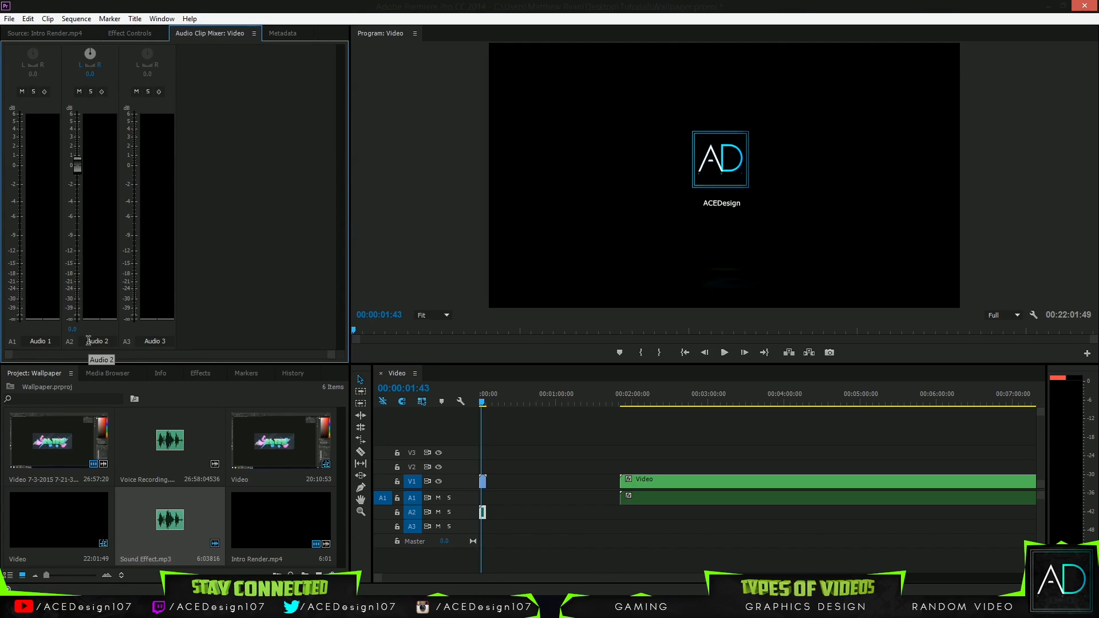
click(72, 329)
text(-15)
key(Return)
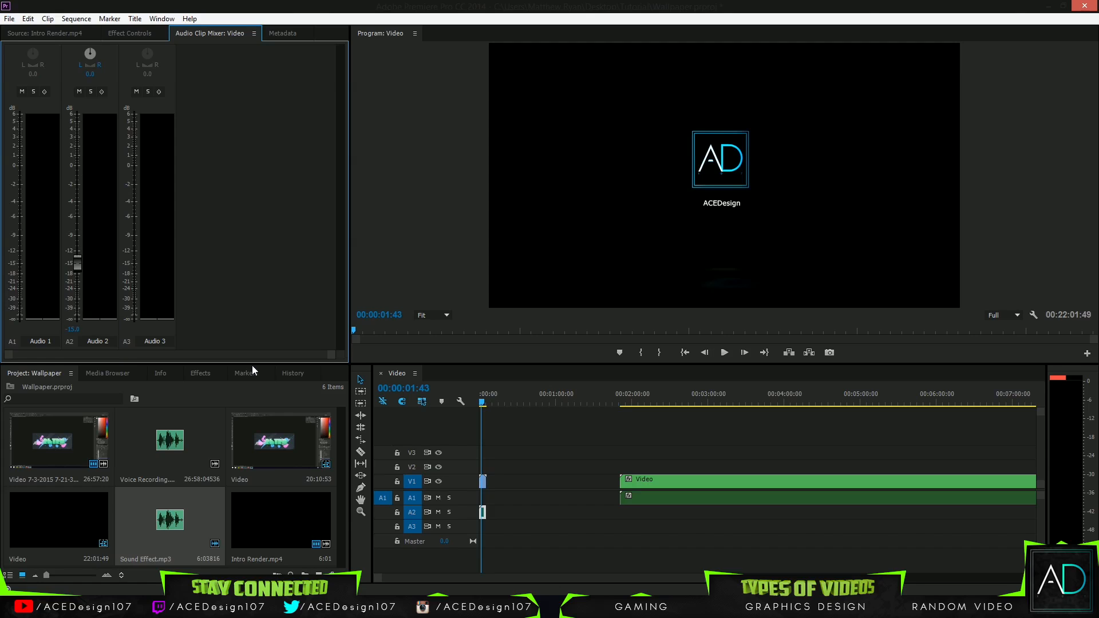
Step: Play the intro from the sequence start to check the sound effect's reduced volume
click(482, 403)
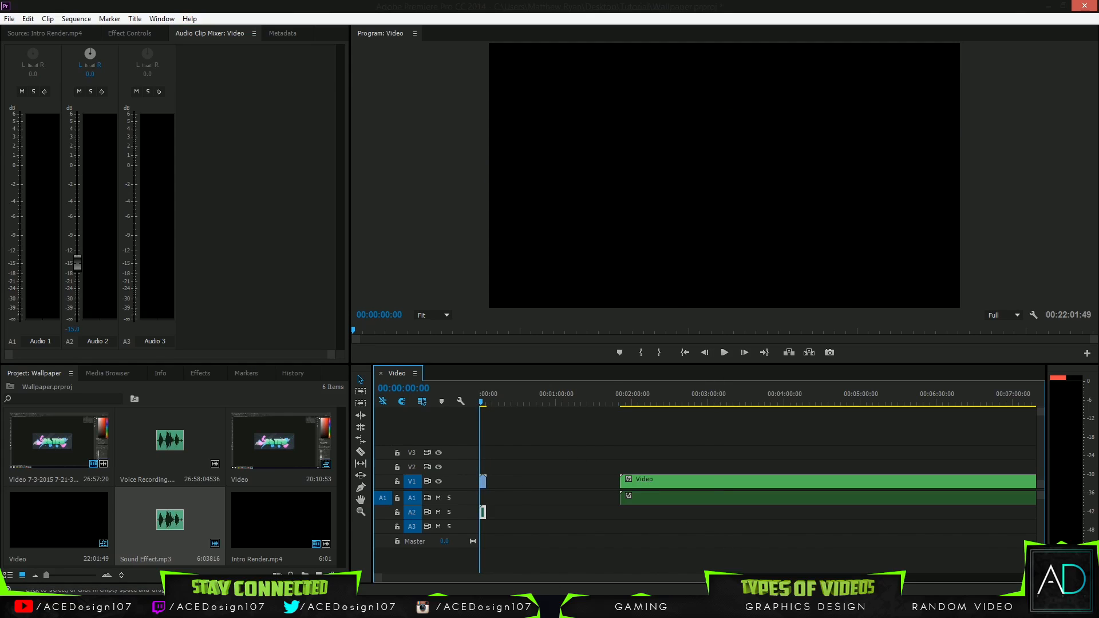
drag(761, 578, 599, 583)
click(724, 353)
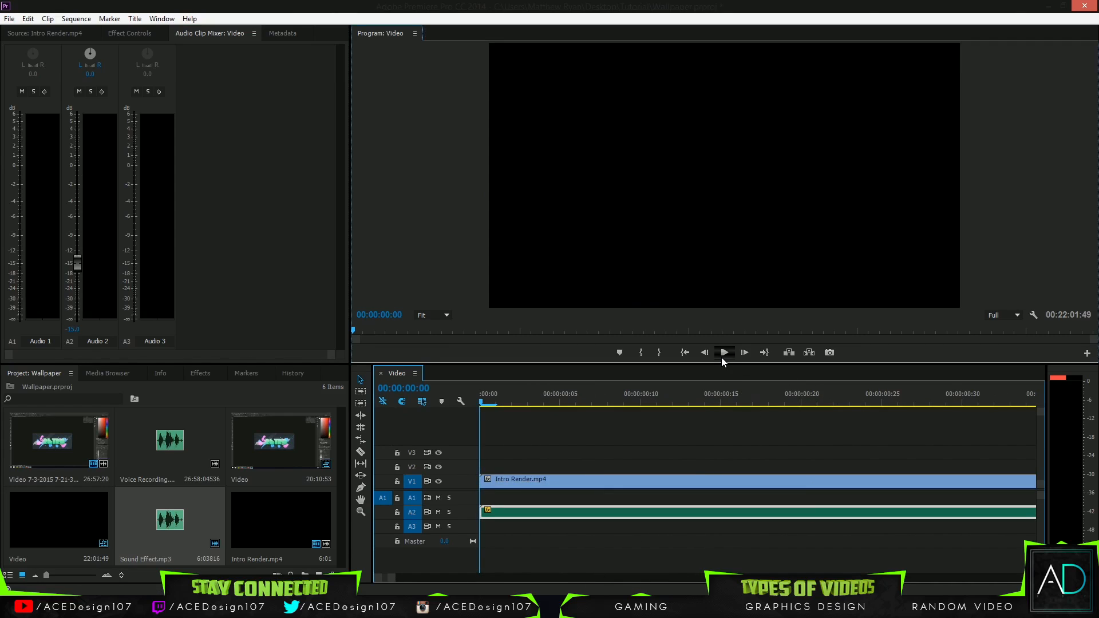
click(724, 352)
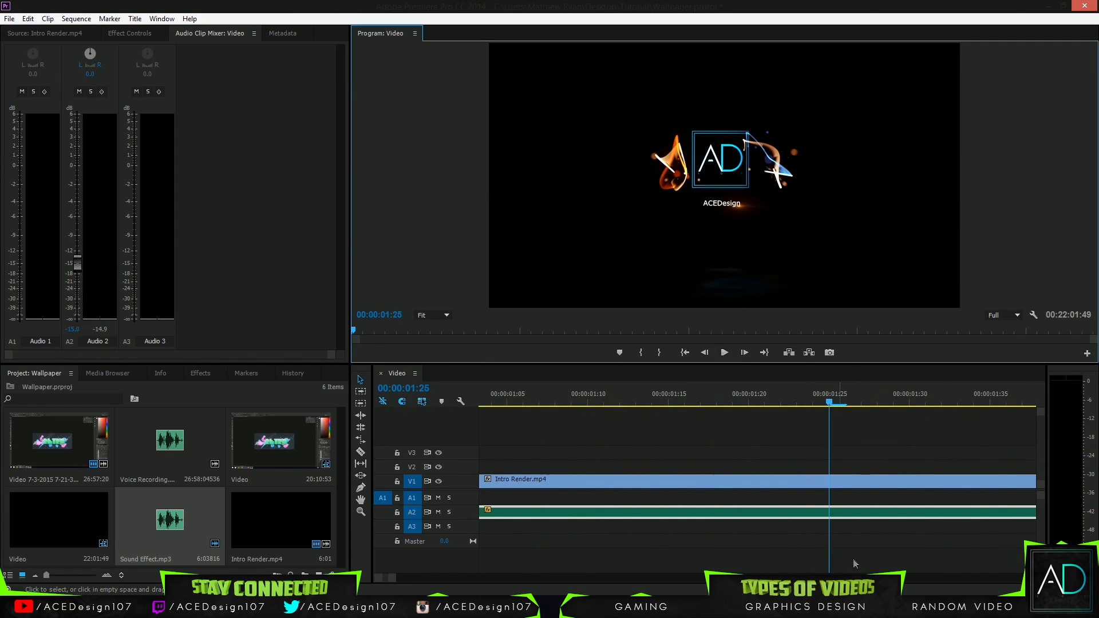
Step: Move the linked Video clip on V1 and A1 earlier so it starts exactly where Intro Render.mp4 ends, leaving no gap
drag(395, 579, 687, 578)
drag(569, 542, 572, 506)
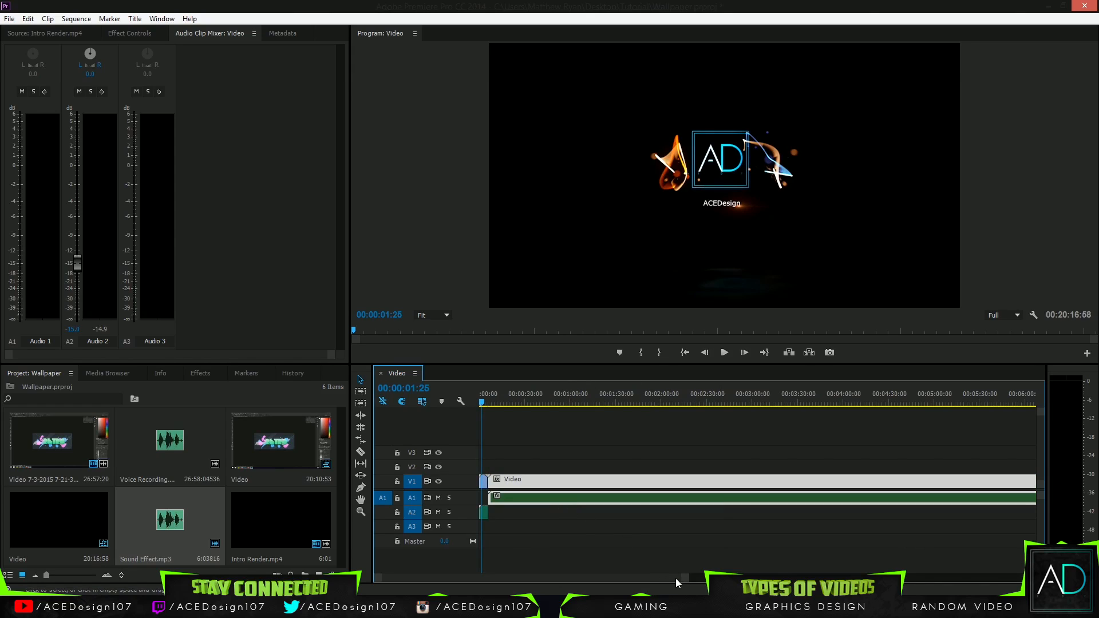
drag(683, 580, 580, 578)
drag(787, 512, 784, 512)
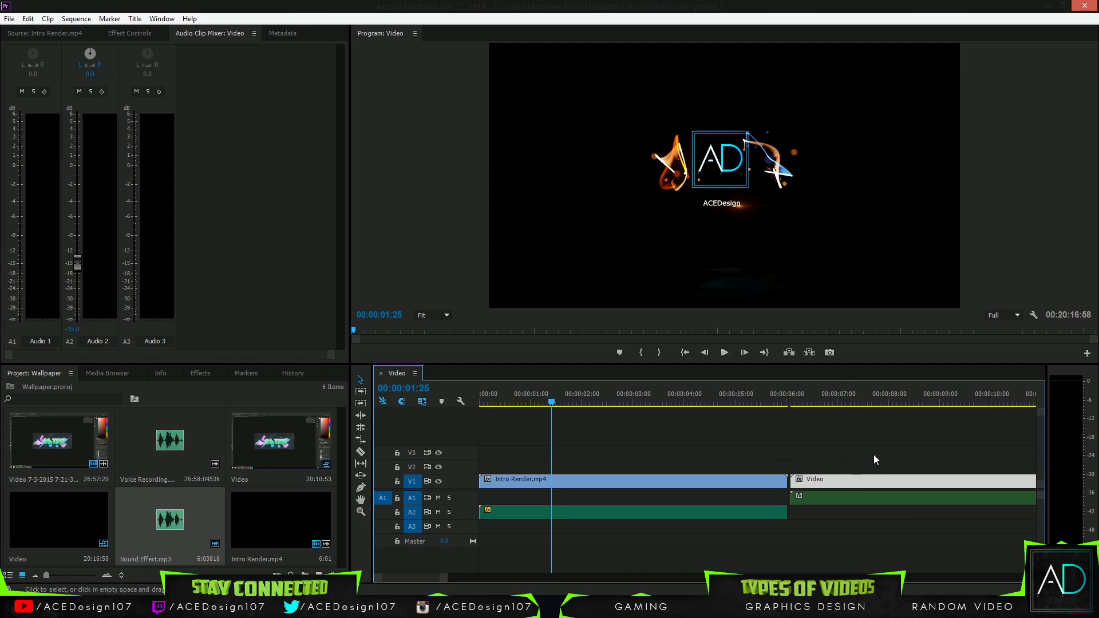
drag(847, 485, 841, 488)
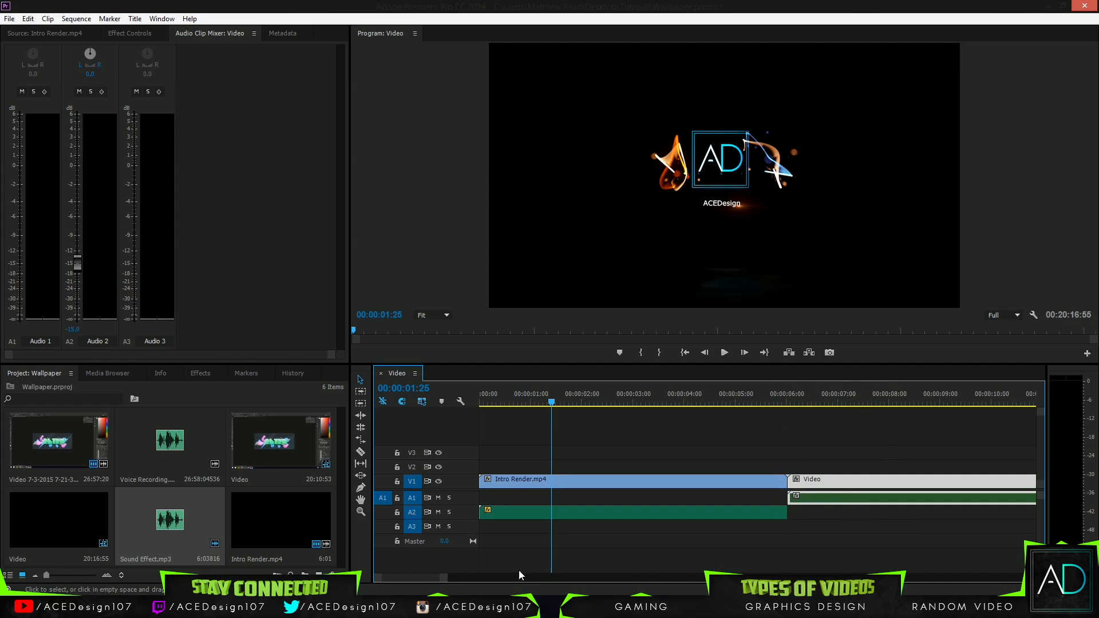
Step: Fit the whole sequence in the timeline view and make the project media area taller
drag(444, 578, 1037, 578)
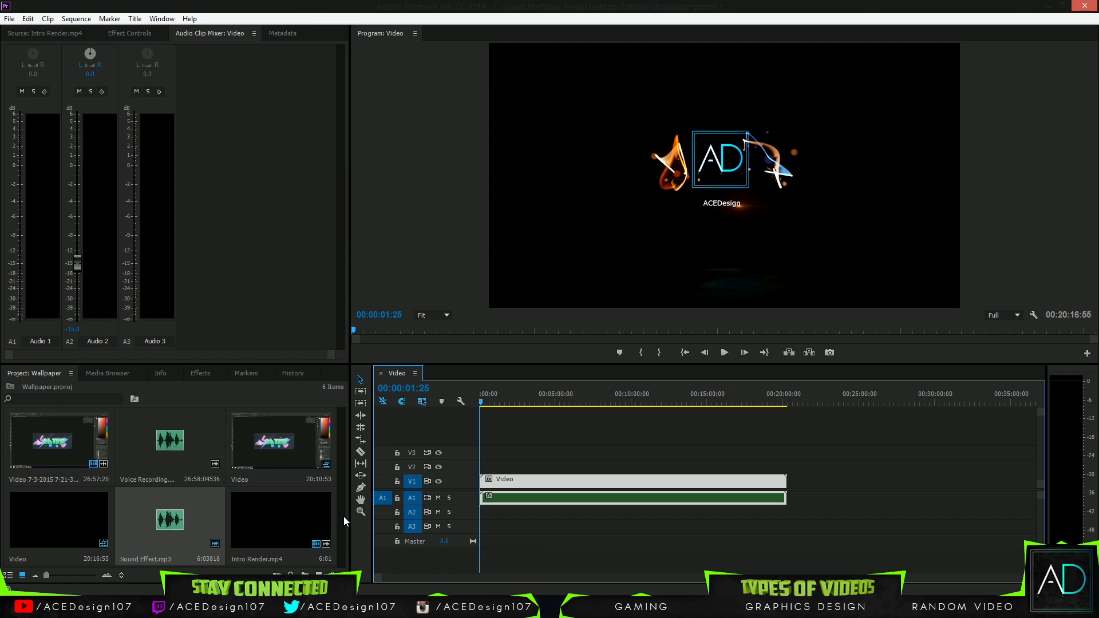
click(344, 566)
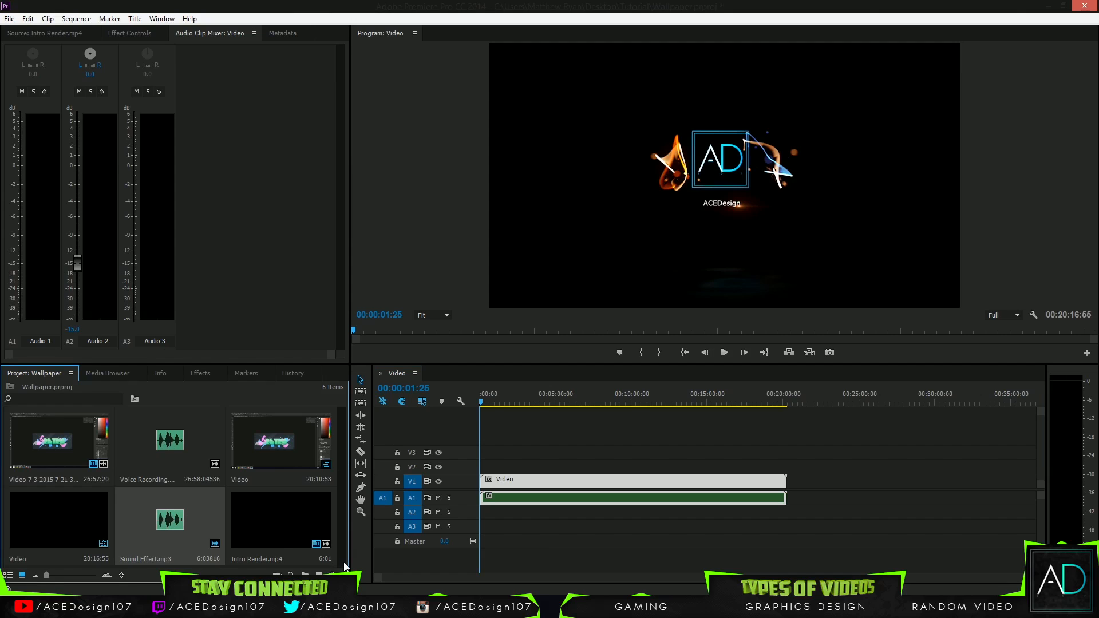
drag(223, 365, 225, 294)
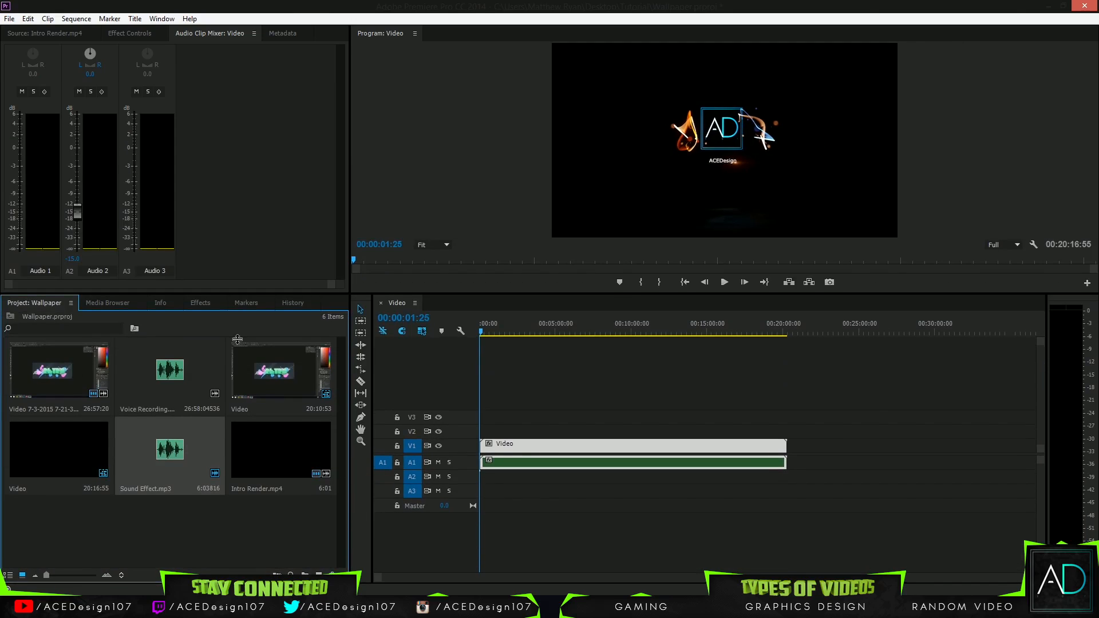
Step: Import film_burn_720_1.mov from the Tranisitions folder inside ACEDesign into the project
double_click(240, 512)
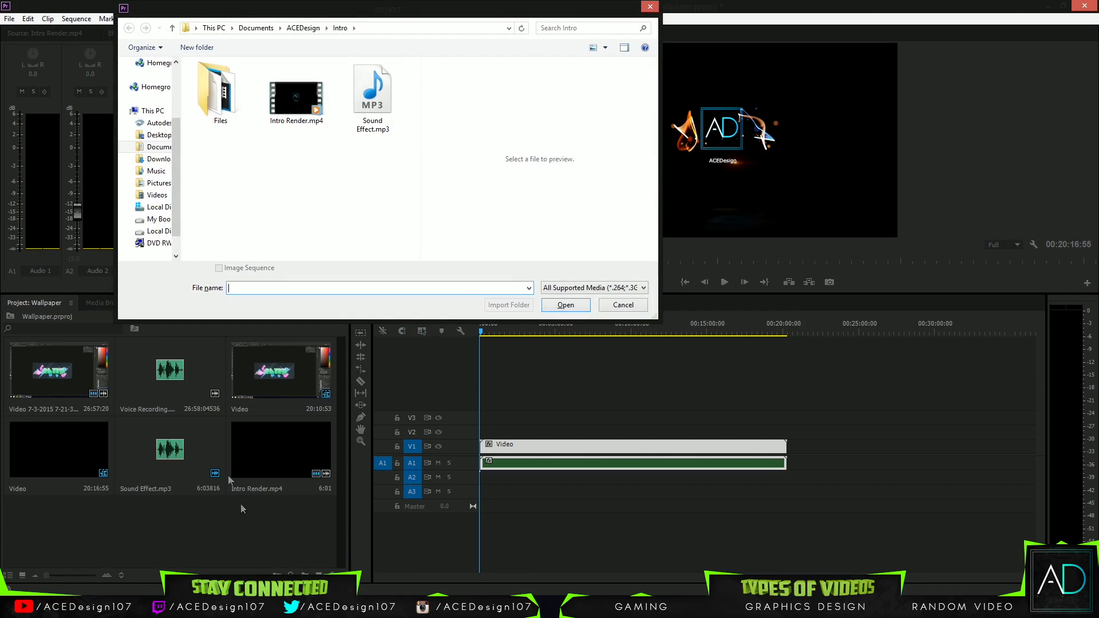
click(295, 28)
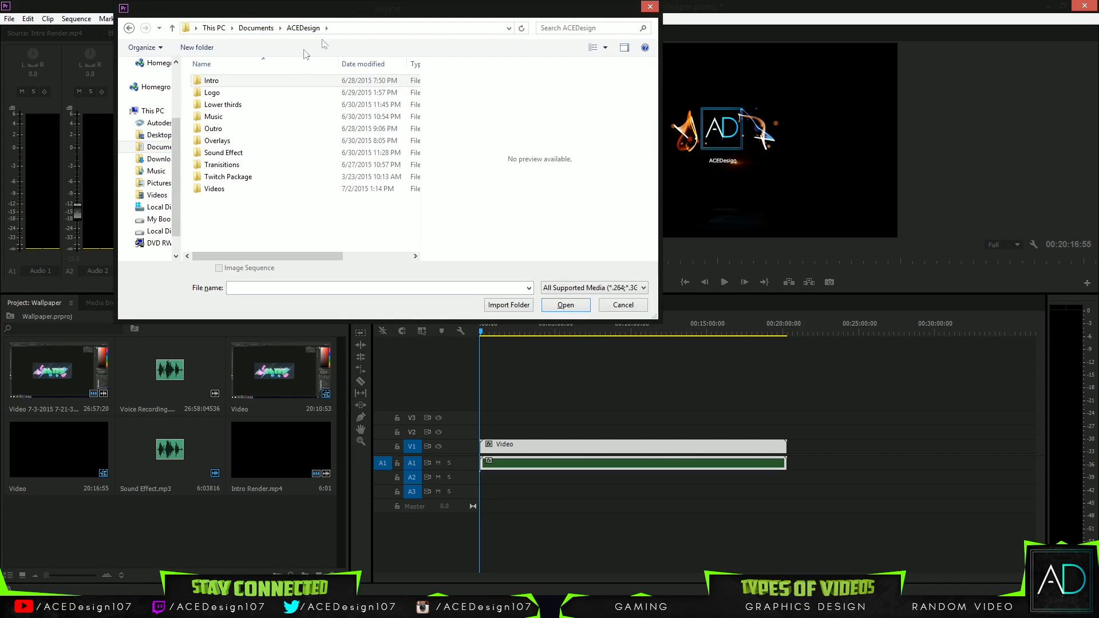
click(241, 157)
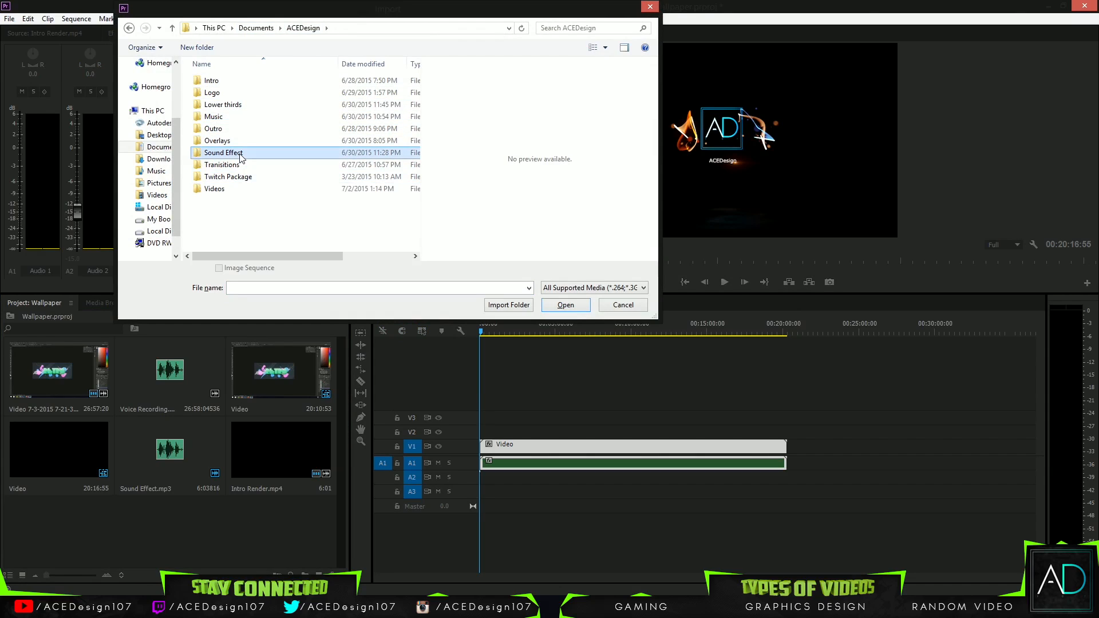
double_click(229, 165)
click(250, 106)
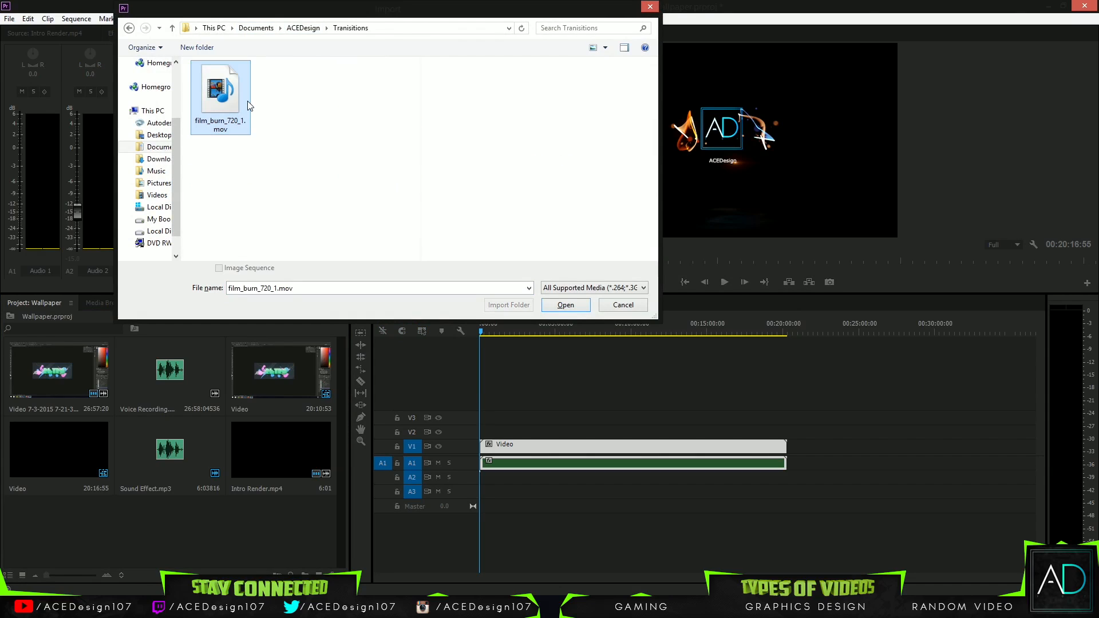
double_click(249, 106)
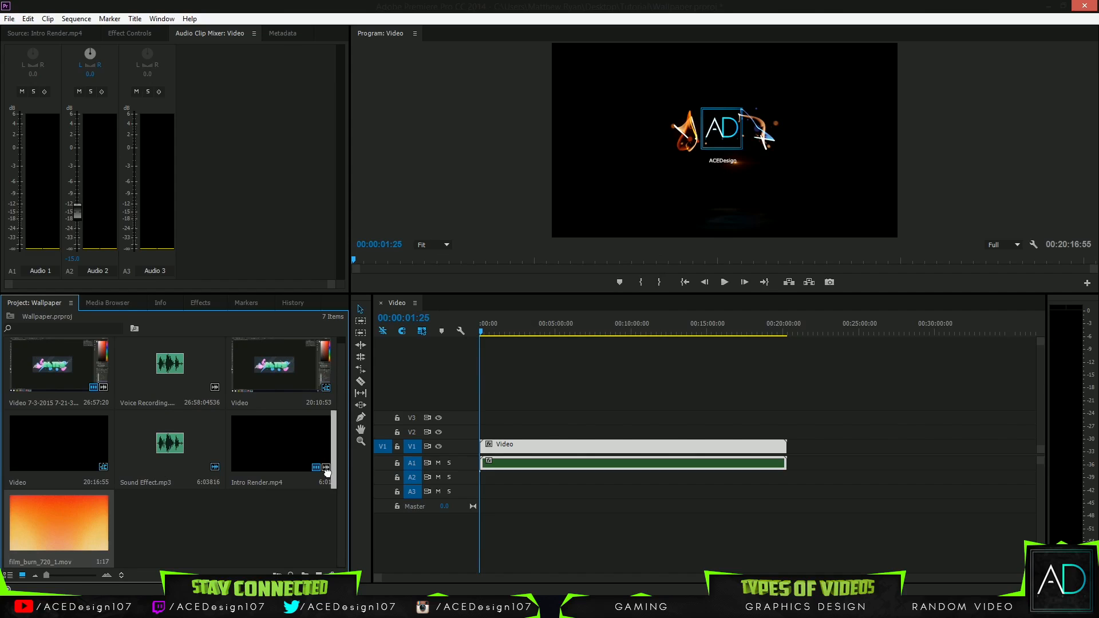
Step: Place film_burn_720_1.mov on track V2 so it straddles the cut between Intro Render.mp4 and the Video clip
drag(326, 473, 483, 439)
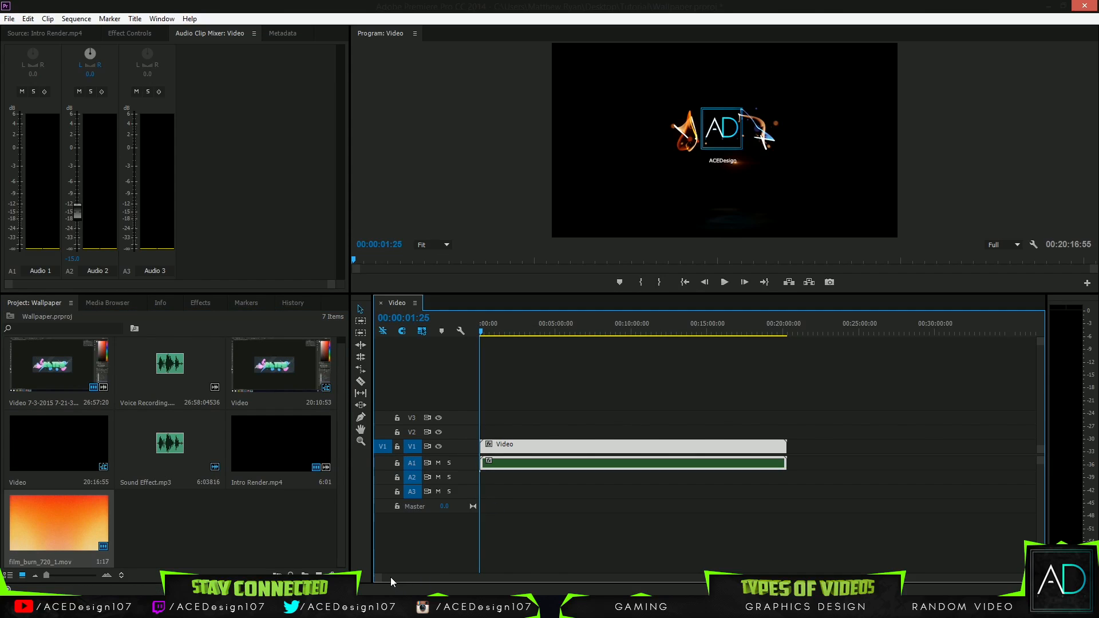
drag(378, 578, 650, 582)
drag(679, 436, 638, 435)
drag(468, 579, 438, 579)
click(821, 330)
drag(820, 329, 850, 339)
mouse_move(435, 578)
mouse_down()
mouse_move(453, 579)
mouse_move(433, 578)
mouse_up()
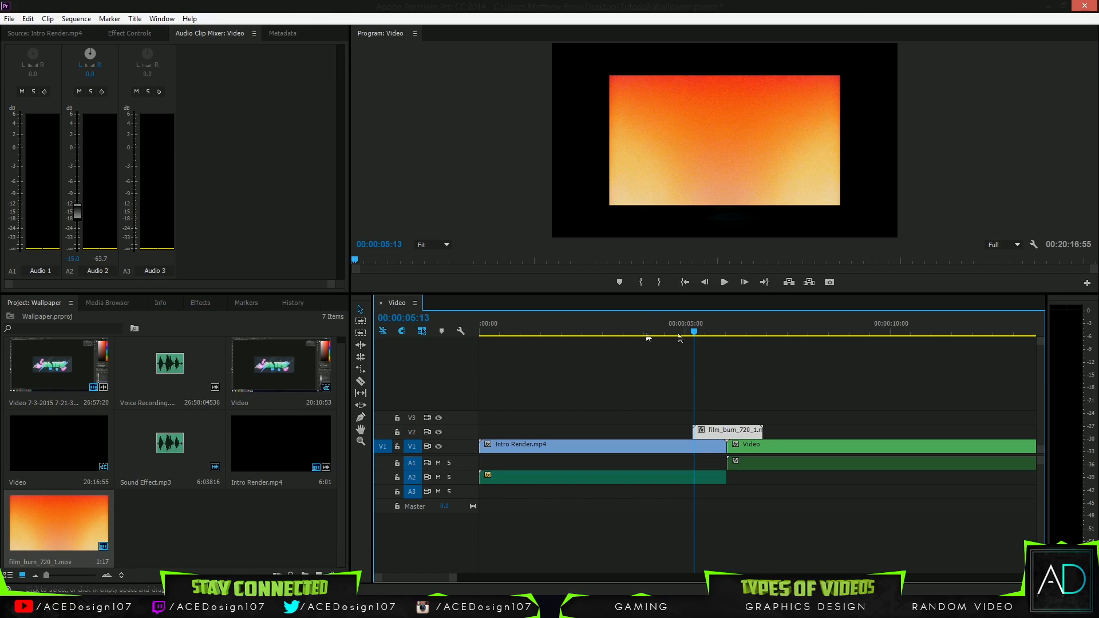
Step: Set the film burn clip's Scale to 160 so it fills the frame
drag(695, 332, 705, 332)
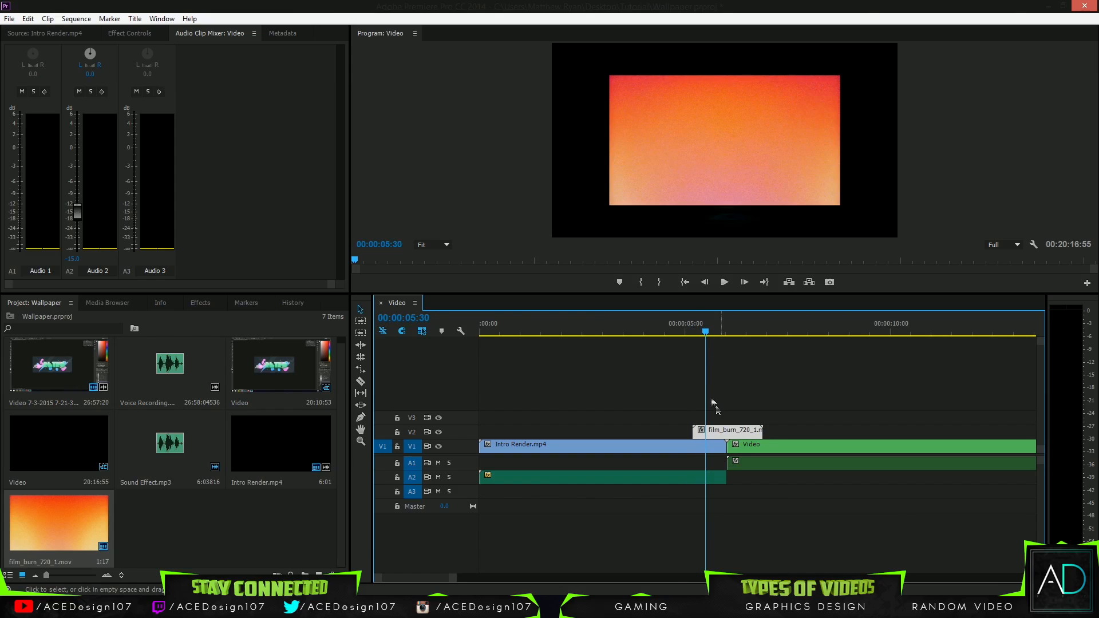
click(128, 33)
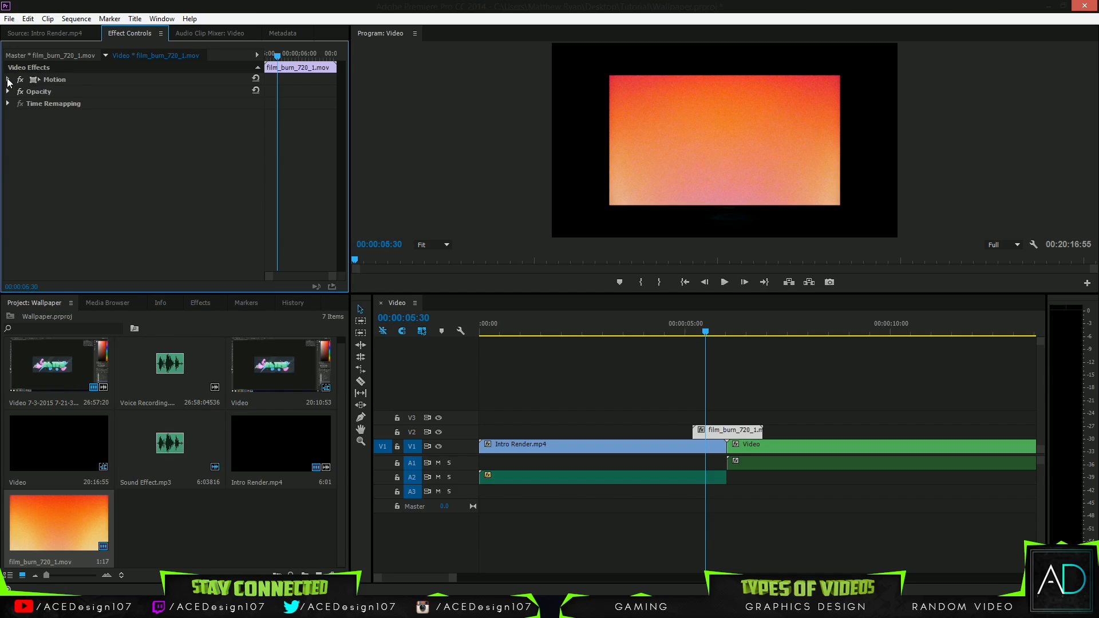
click(8, 80)
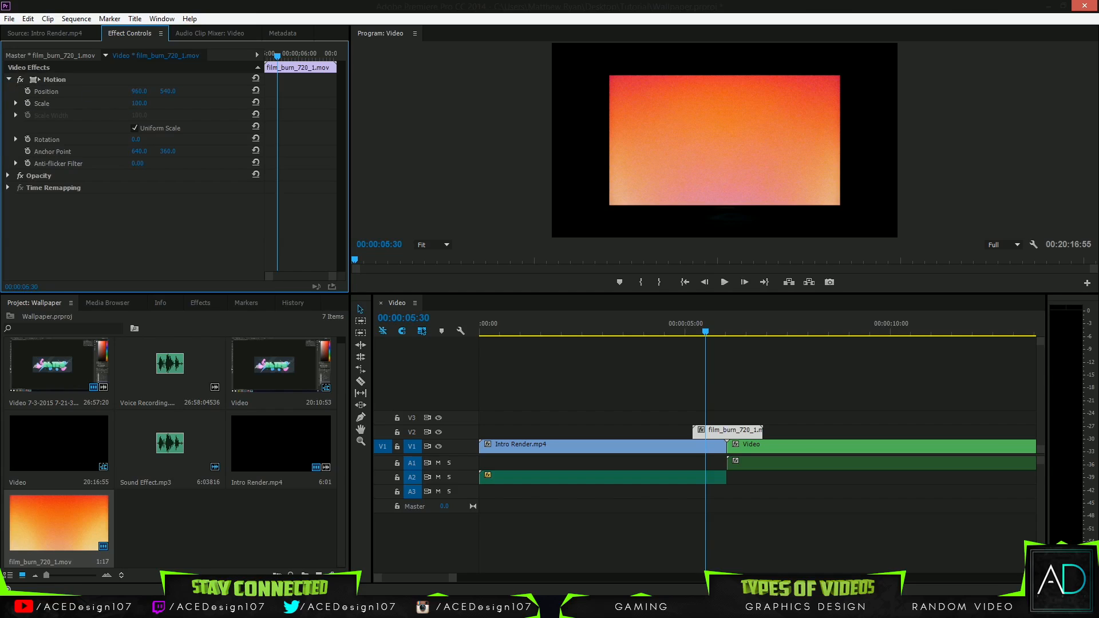
click(135, 102)
text(160)
key(Return)
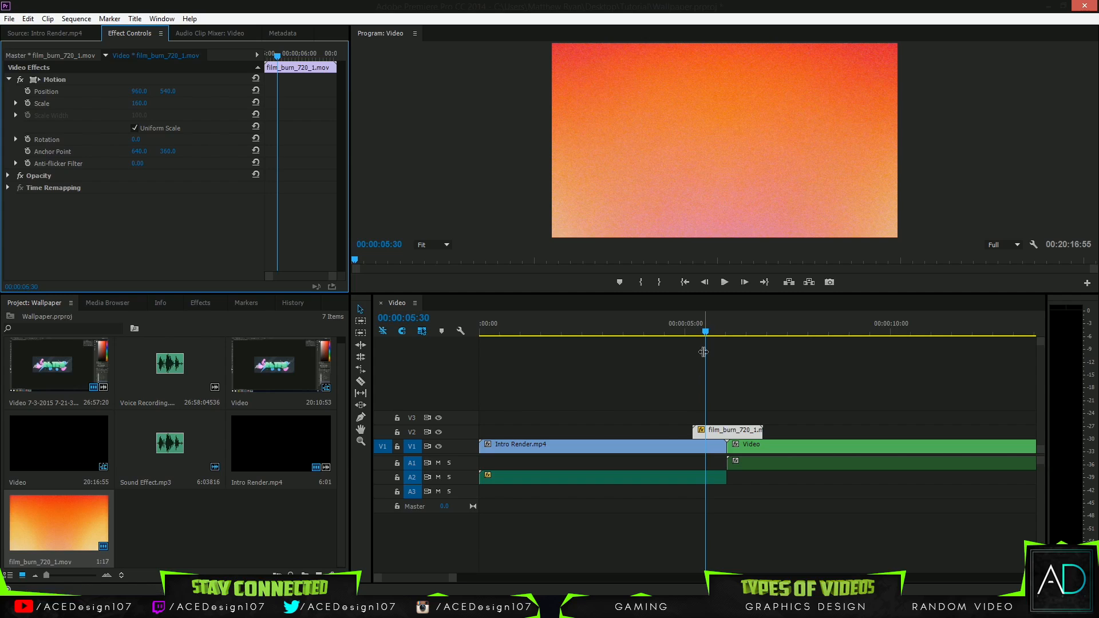
Step: Add an Opacity keyframe of 0% on the film burn clip's first frame, at 00:00:05:12
drag(705, 332, 693, 333)
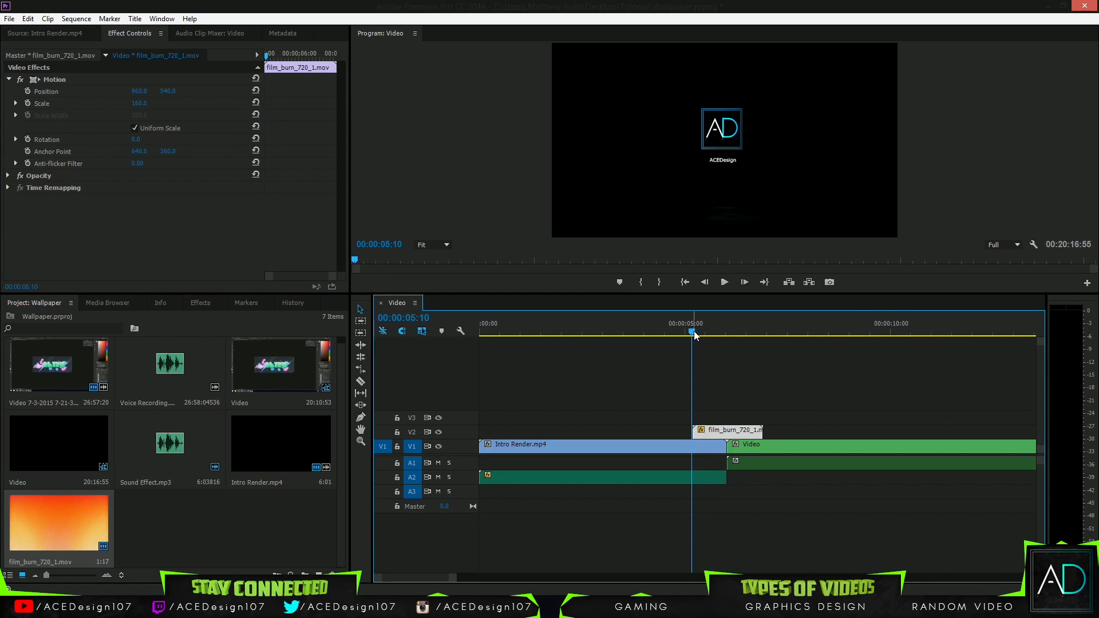
click(744, 281)
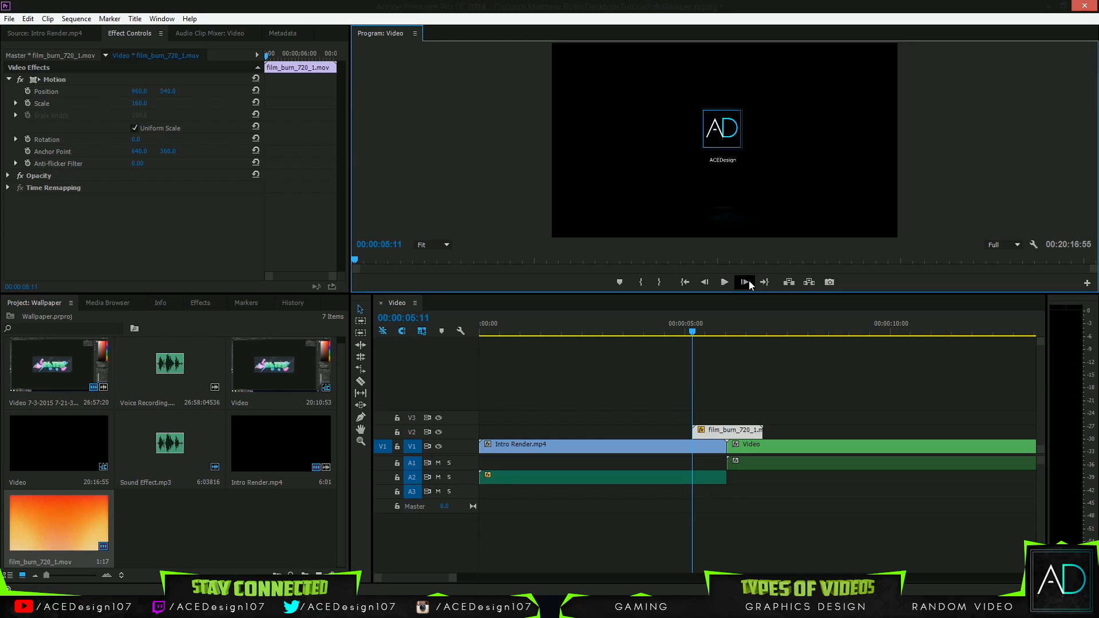
click(744, 282)
click(744, 282)
click(705, 282)
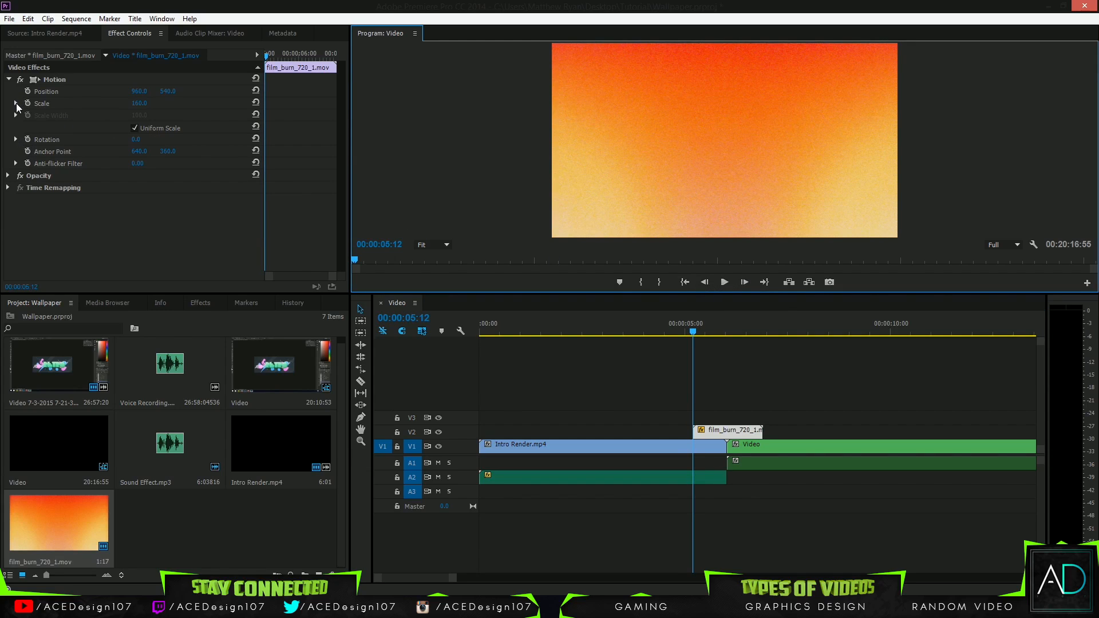
click(8, 176)
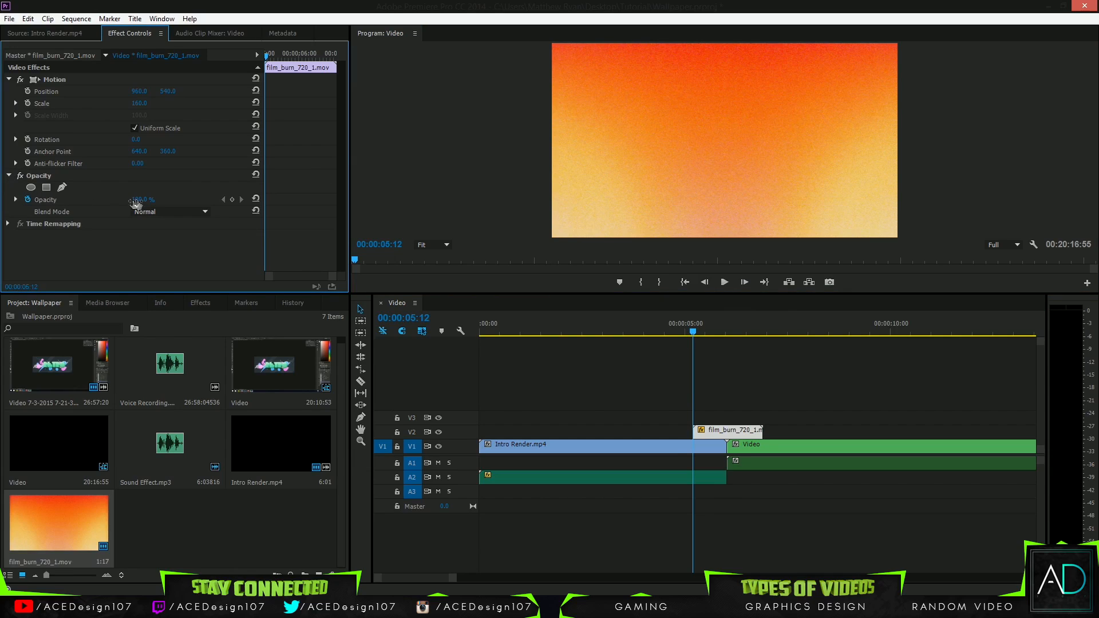
click(232, 200)
drag(147, 201, 103, 200)
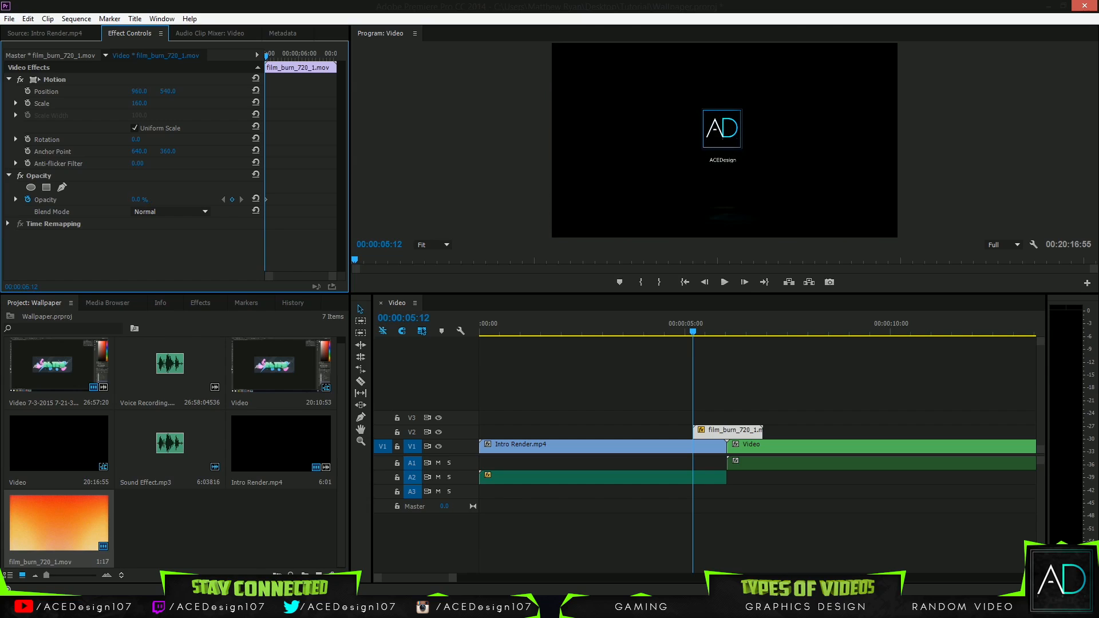
Step: Add film burn Opacity keyframes of 100% at the cut (00:00:06:01) and 0% at the clip's end (00:00:06:53)
drag(695, 334, 729, 335)
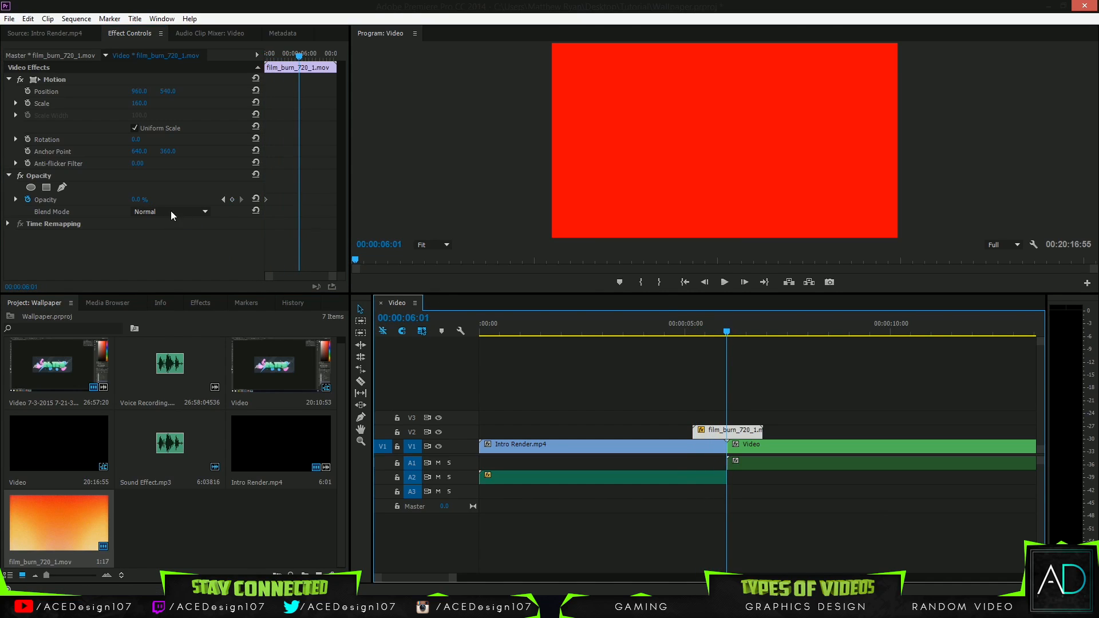
drag(141, 205, 447, 296)
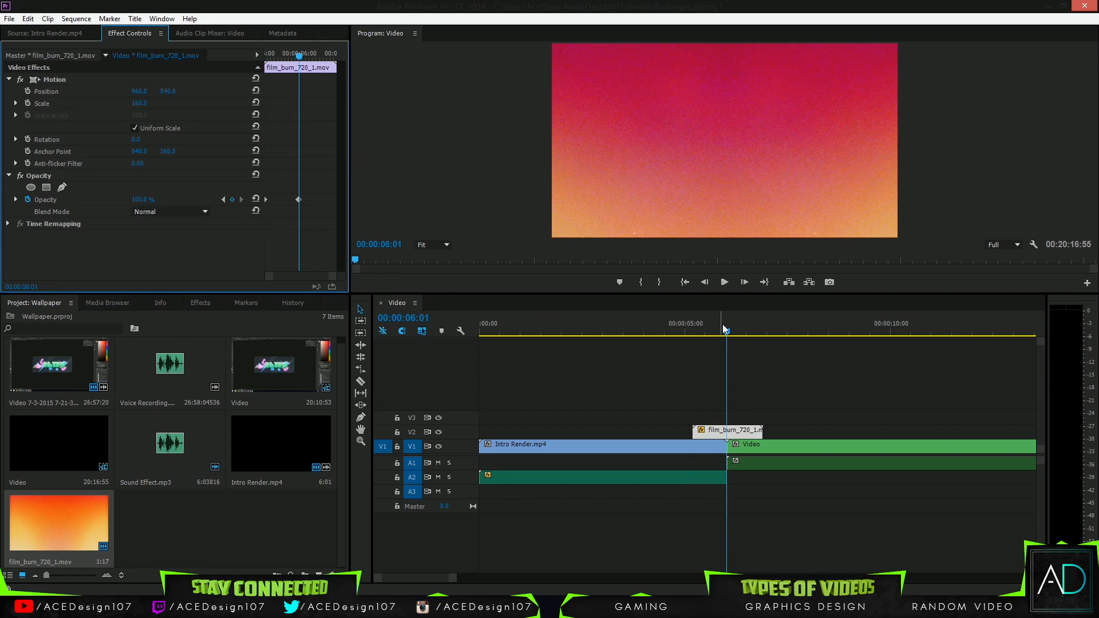
drag(725, 329, 763, 334)
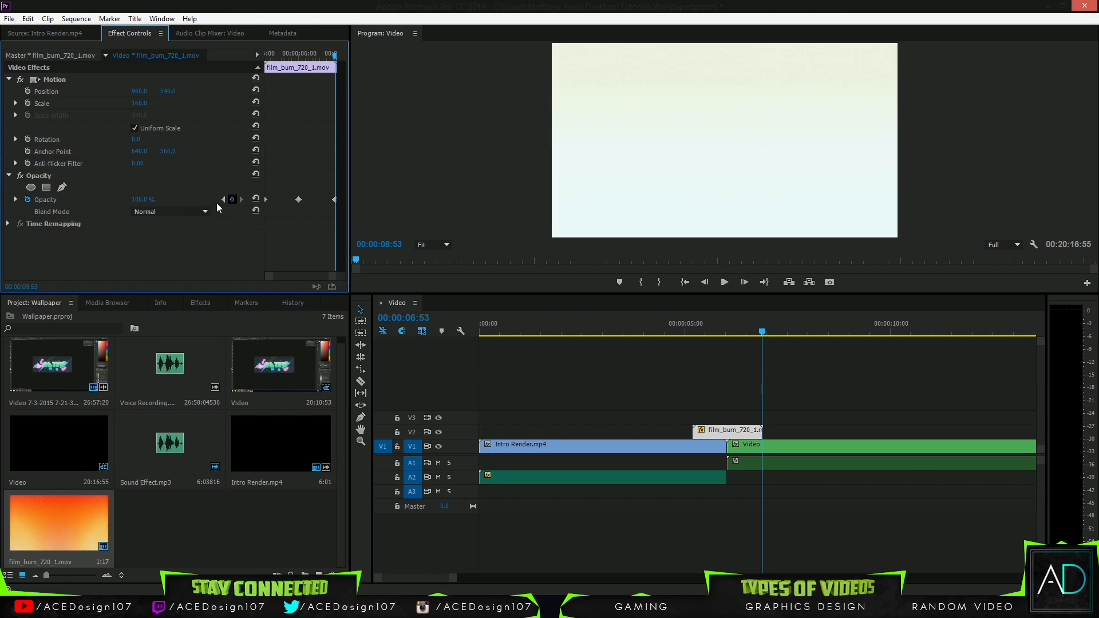
click(139, 199)
text(0)
key(Return)
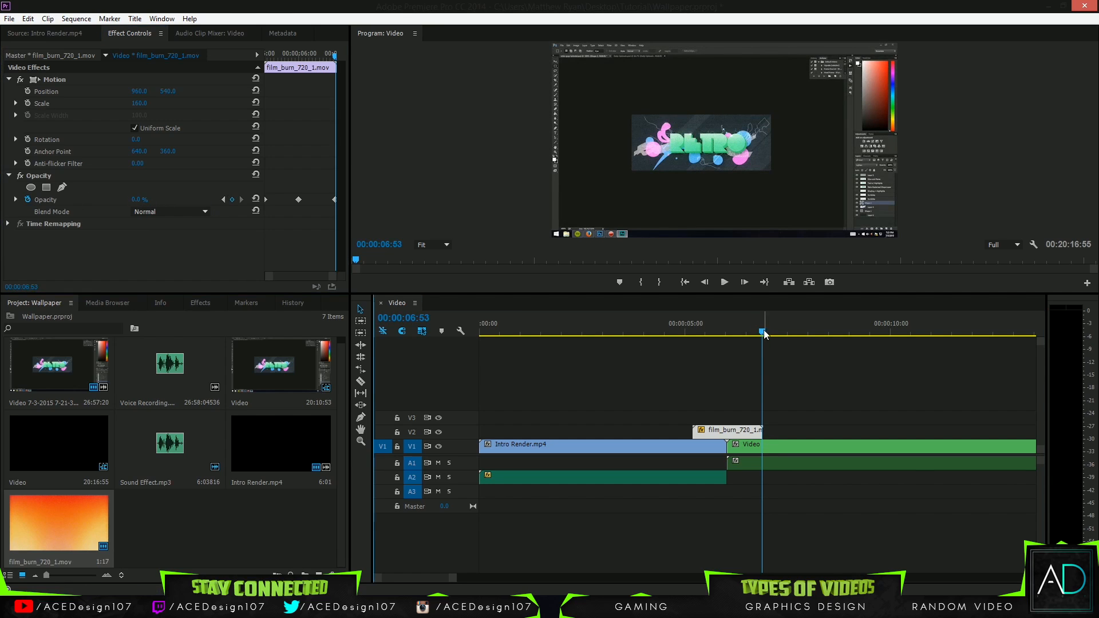
Step: Play the film burn transition from just before it begins until the footage shows
click(674, 332)
click(725, 282)
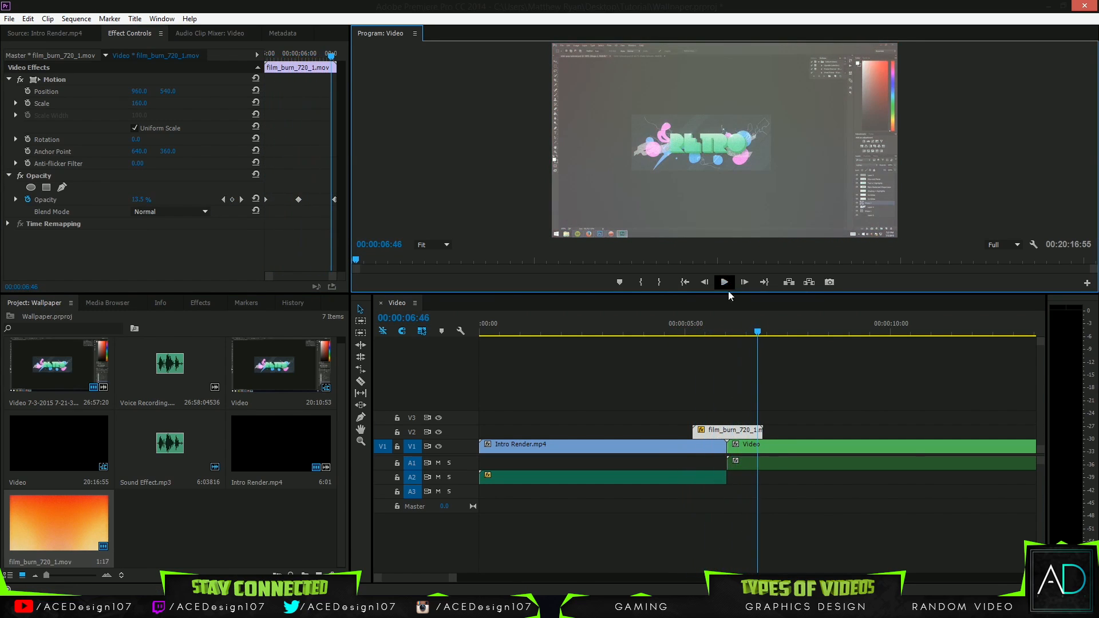
click(724, 282)
Step: Scrub through the whole sequence and park the playhead at the Daily Uploads graphic near the start of the footage
drag(456, 578, 1013, 578)
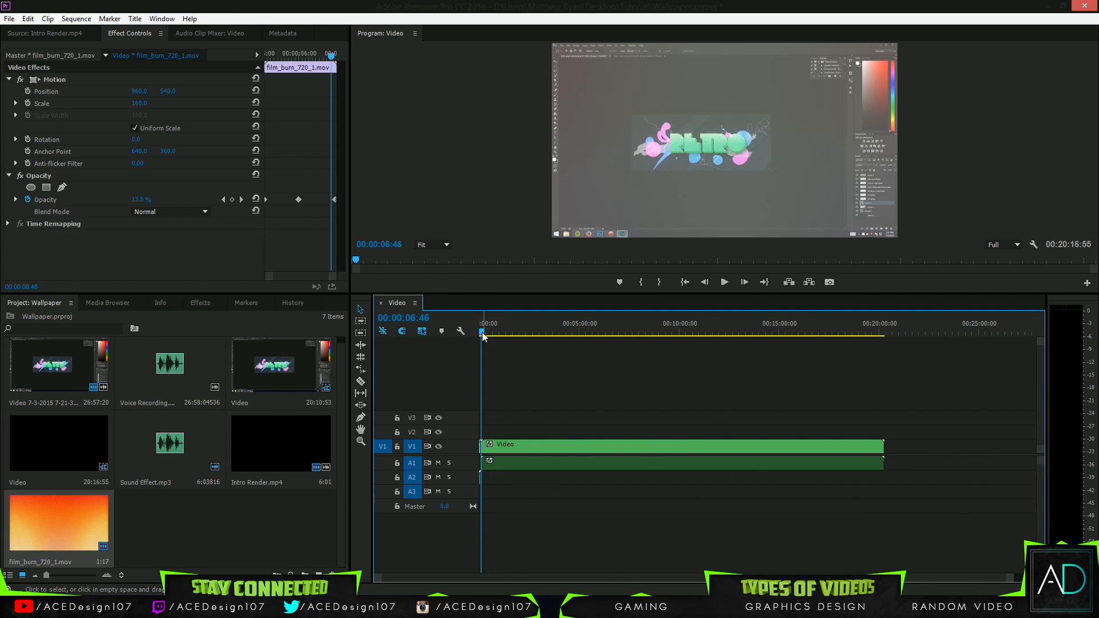
drag(482, 327, 583, 327)
click(545, 323)
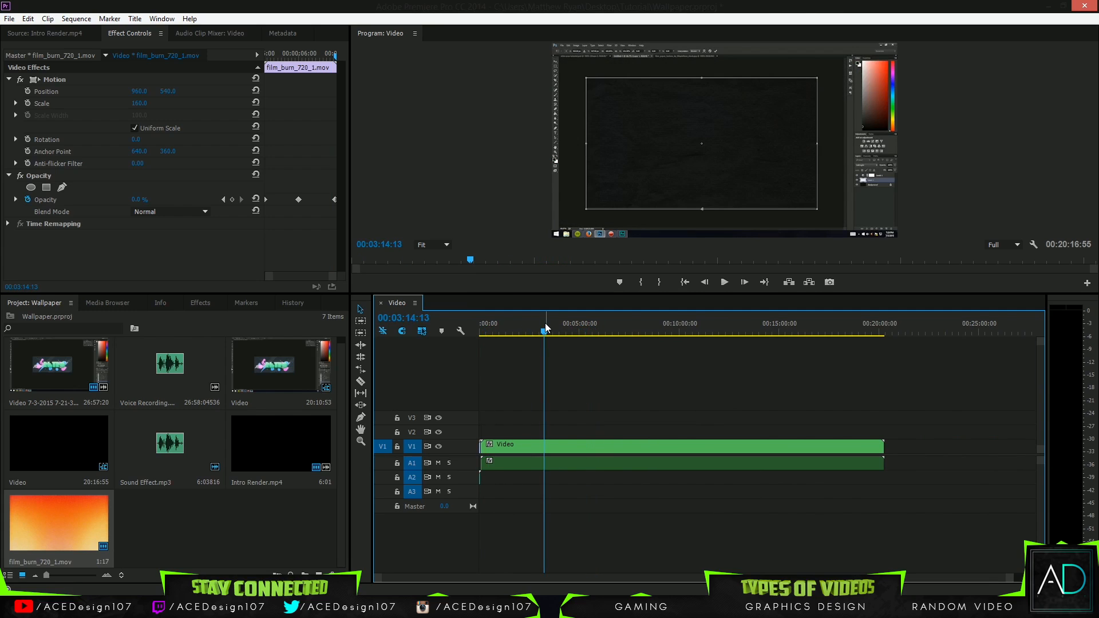
drag(544, 331, 498, 335)
Step: Import Trak 2.mp3 from the Music folder inside ACEDesign into the project
double_click(203, 552)
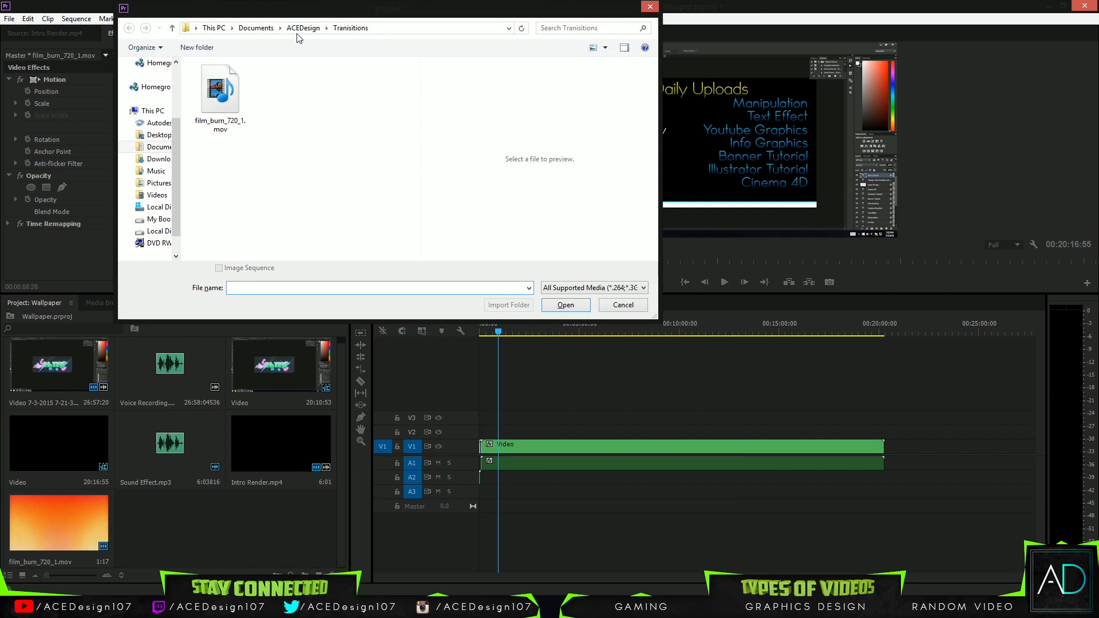
click(303, 28)
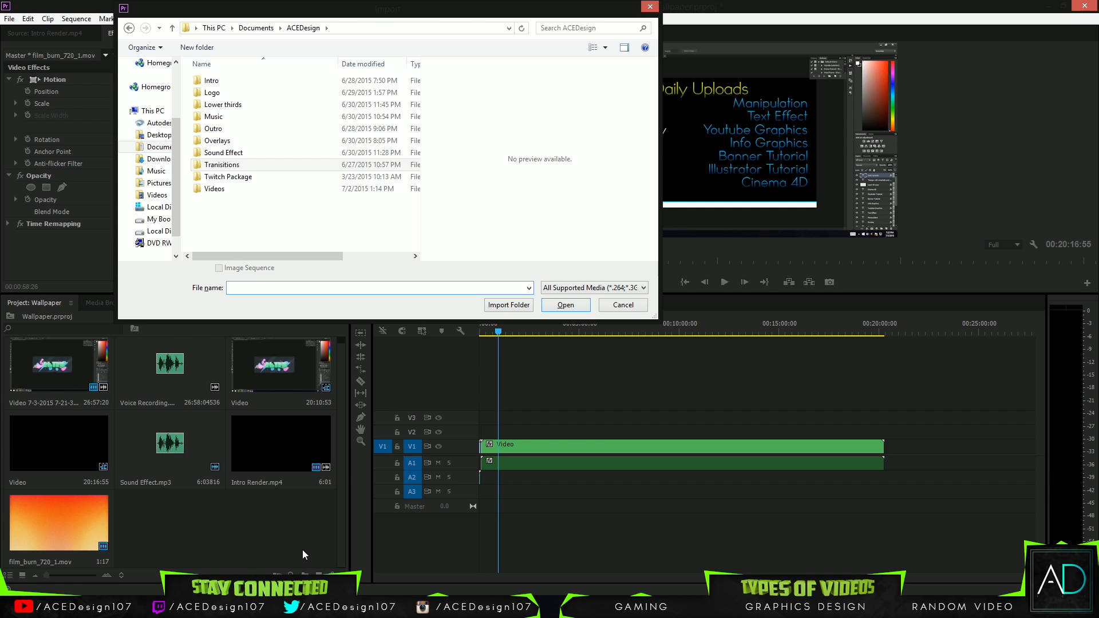
double_click(223, 117)
click(230, 92)
click(227, 83)
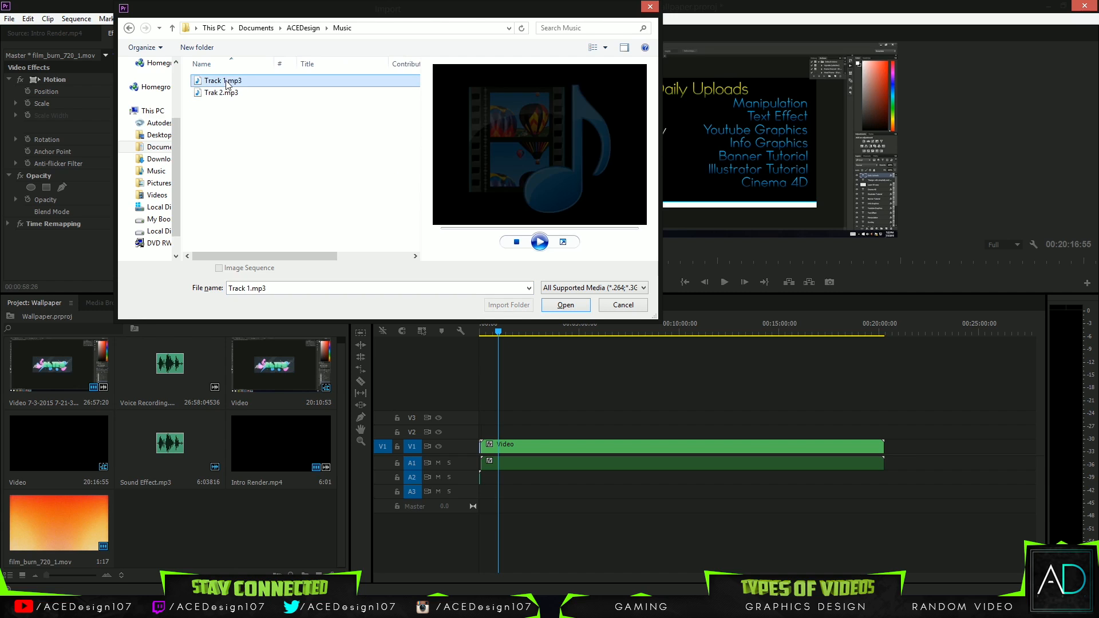
key(Down)
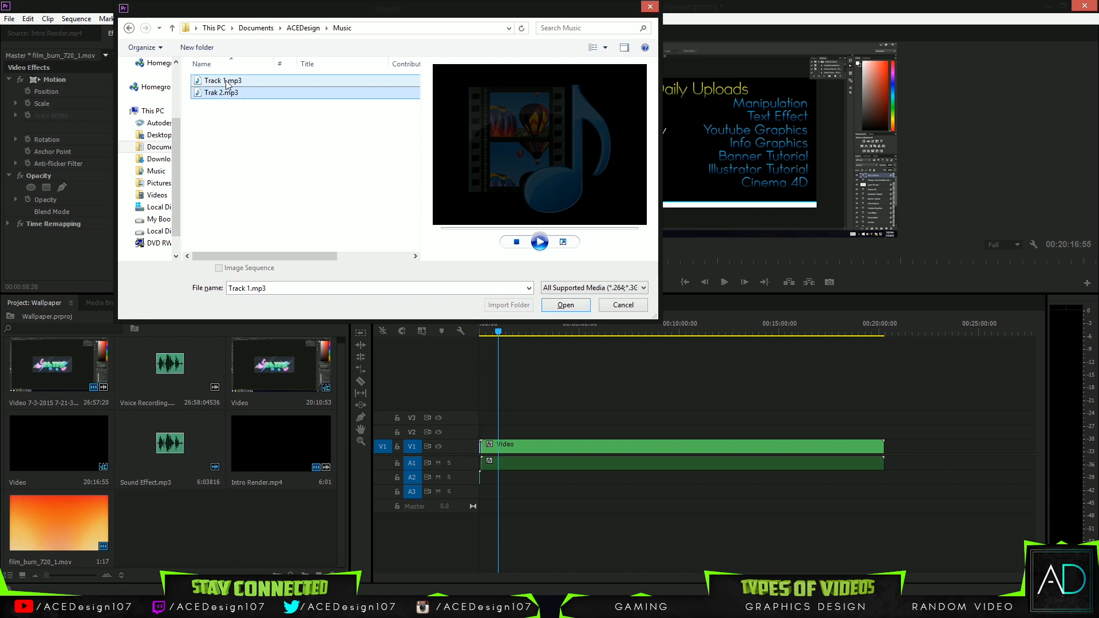
key(Return)
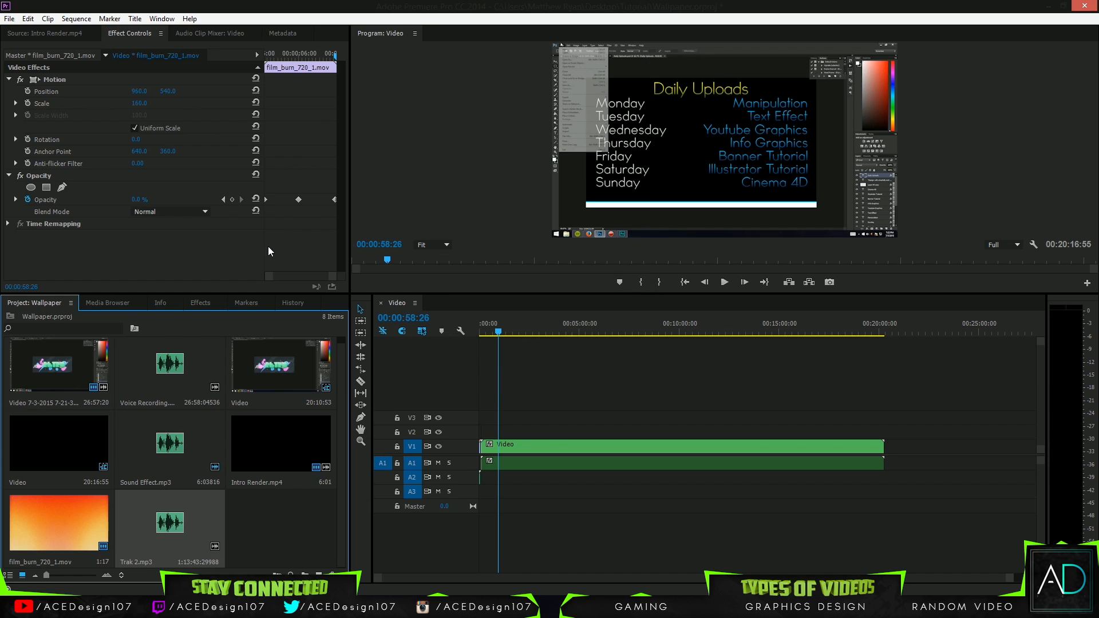
Step: Place Trak 2.mp3 on track A3 from the start of the footage and trim its end to match the footage's end
drag(169, 522, 485, 498)
key(backslash)
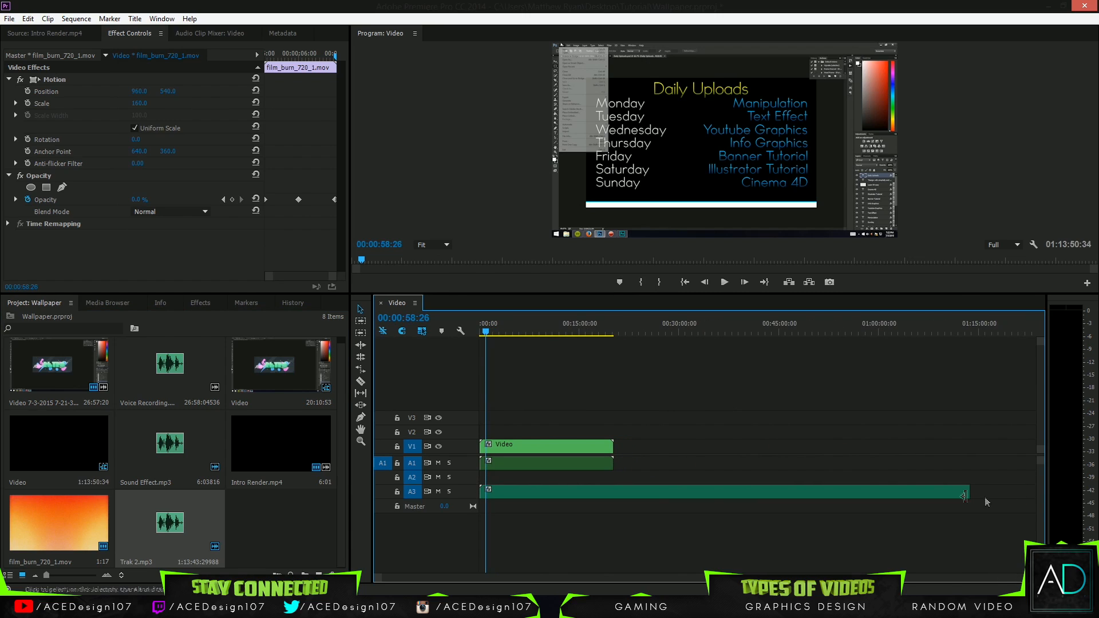
drag(965, 491, 610, 482)
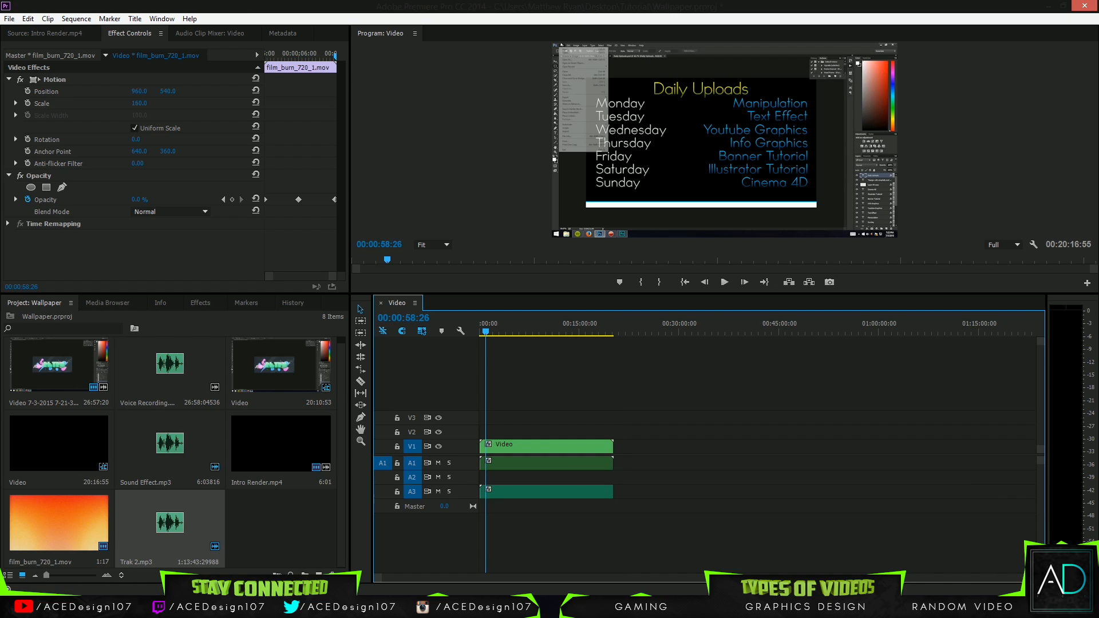
Step: Mute Adobe Premiere Pro CC 2014 in the Windows volume mixer
drag(1037, 577, 726, 583)
drag(615, 332, 515, 338)
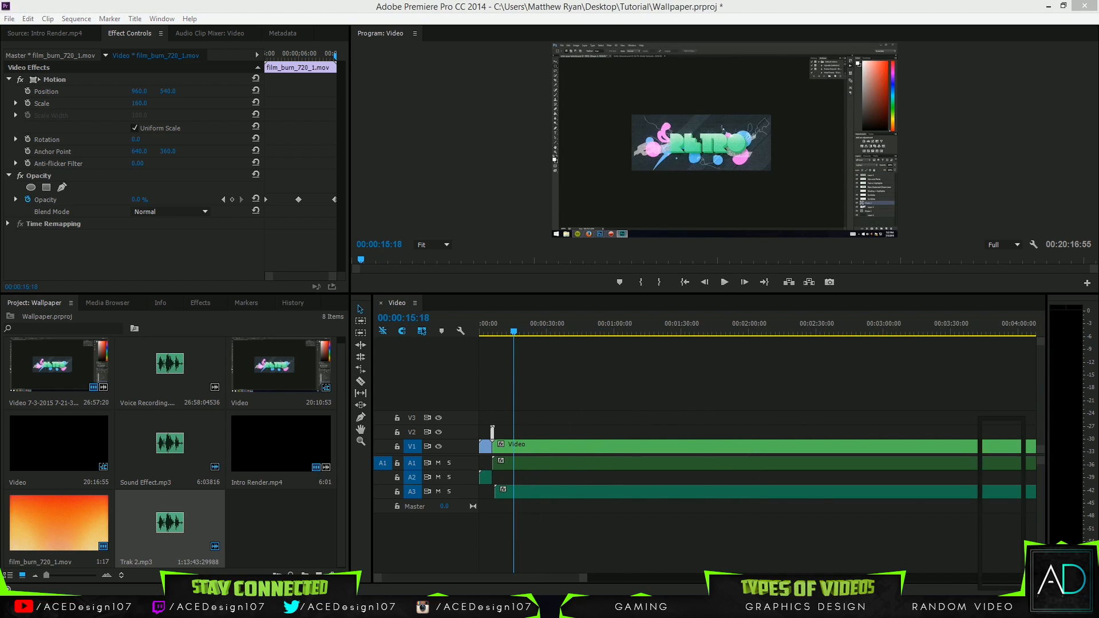
click(1001, 577)
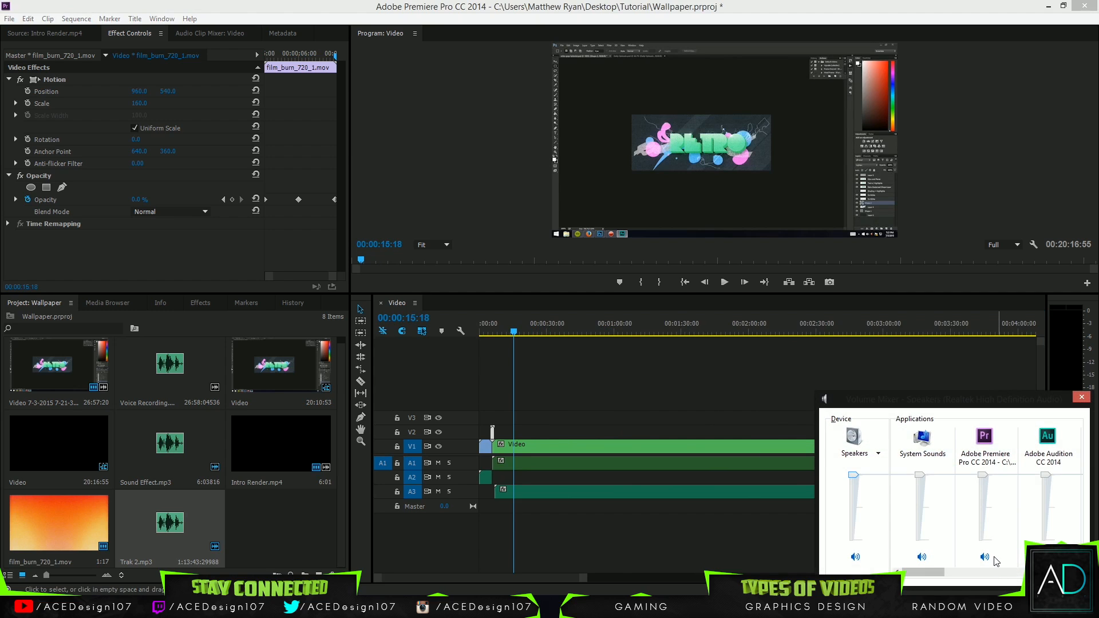
click(985, 557)
click(596, 585)
Step: Set the Trak 2.mp3 music clip's level on Audio 3 to -35 dB in the Audio Clip Mixer
drag(583, 578, 686, 581)
drag(551, 490, 549, 492)
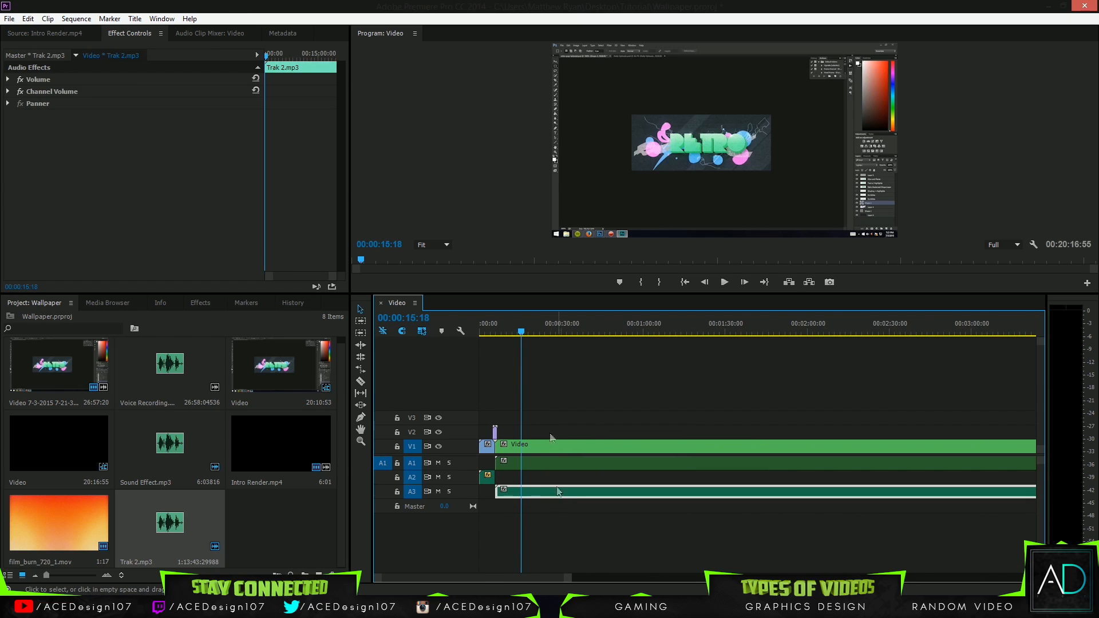
drag(693, 334, 563, 335)
click(201, 36)
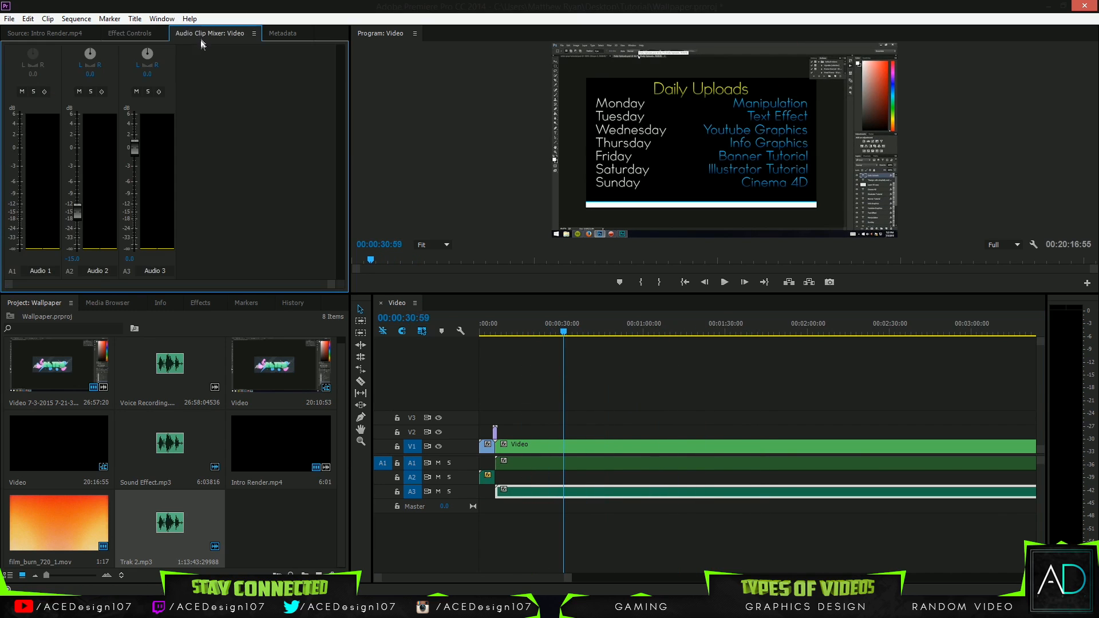
click(129, 259)
text(-35)
key(Return)
Step: Scrub through the sequence to review the footage with its background music, and park the playhead at 00:00:14:15
drag(568, 336, 815, 337)
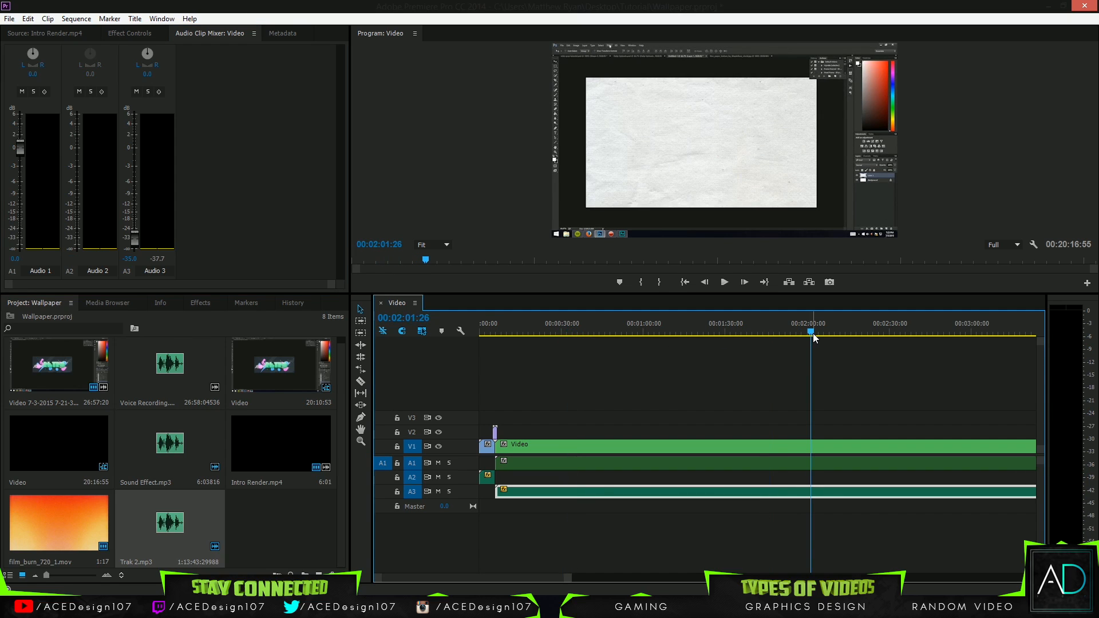
drag(811, 331, 781, 335)
drag(571, 575, 915, 576)
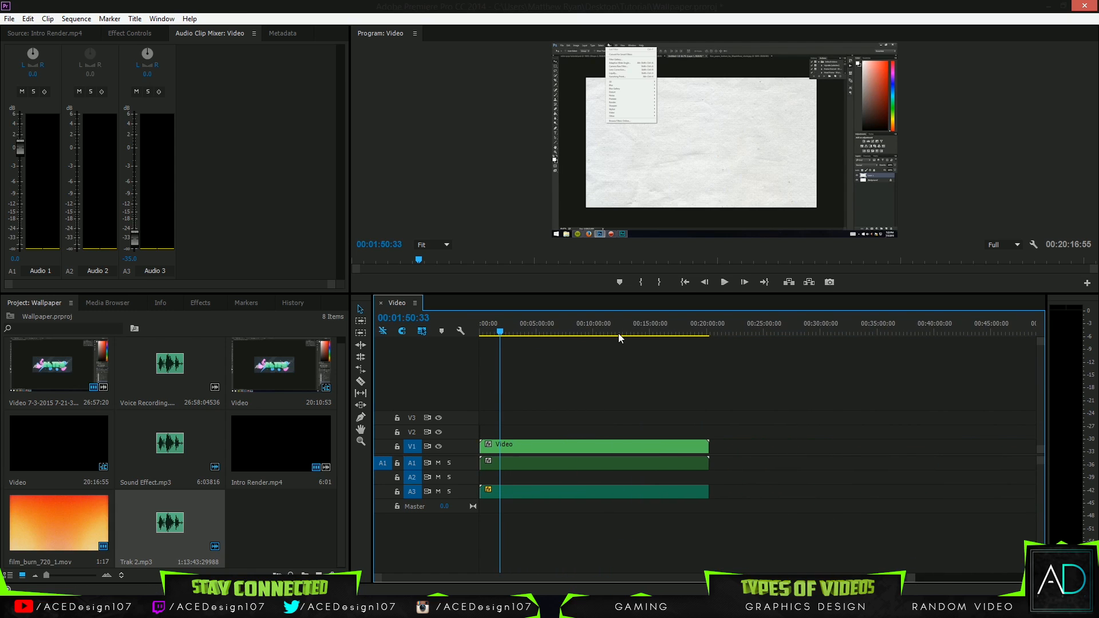
mouse_move(619, 338)
mouse_down()
mouse_move(699, 332)
mouse_move(622, 349)
mouse_up()
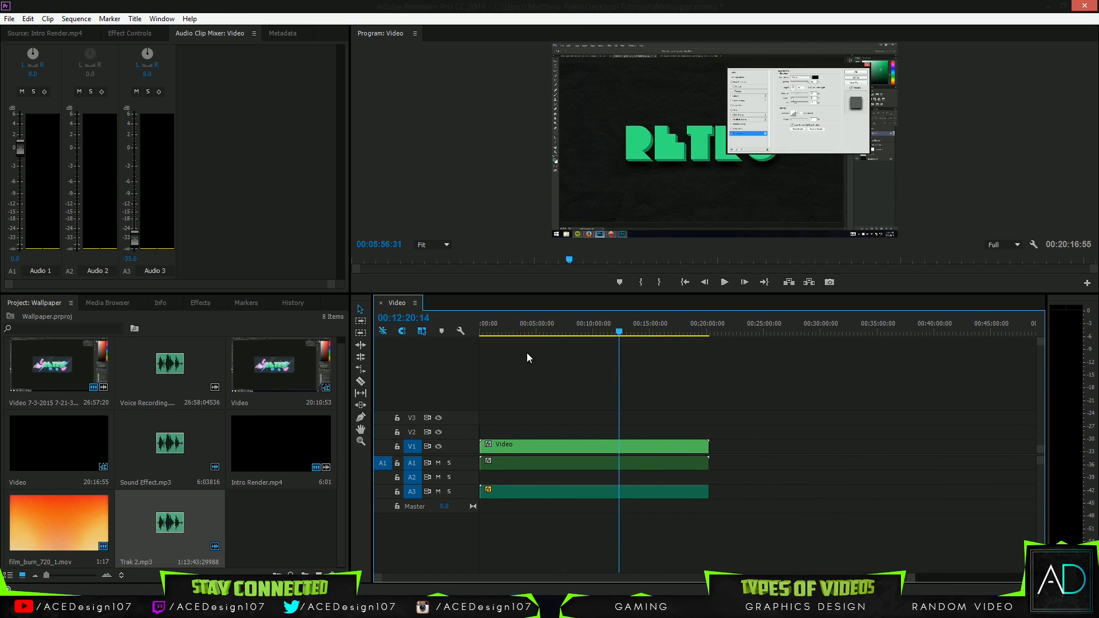
drag(528, 358, 654, 358)
drag(705, 339, 530, 332)
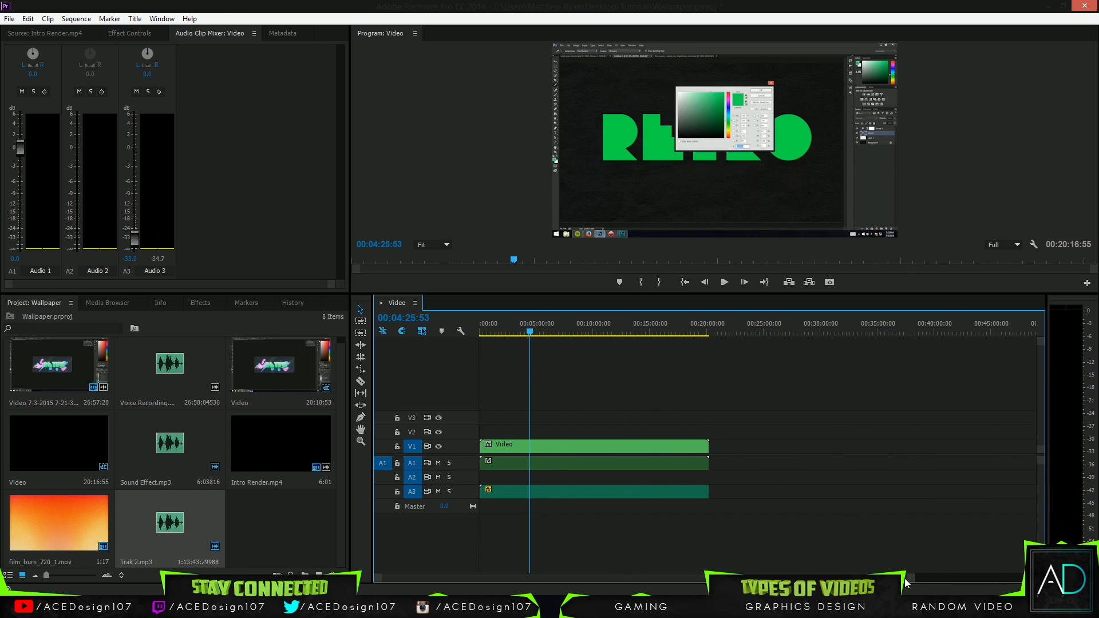
click(253, 547)
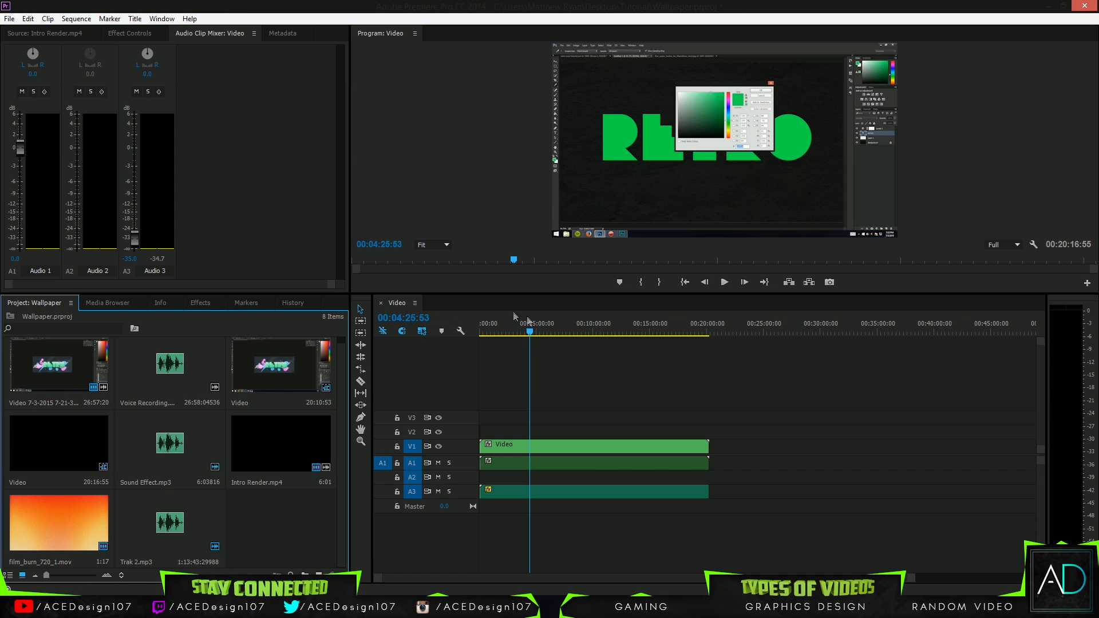
drag(529, 333, 561, 407)
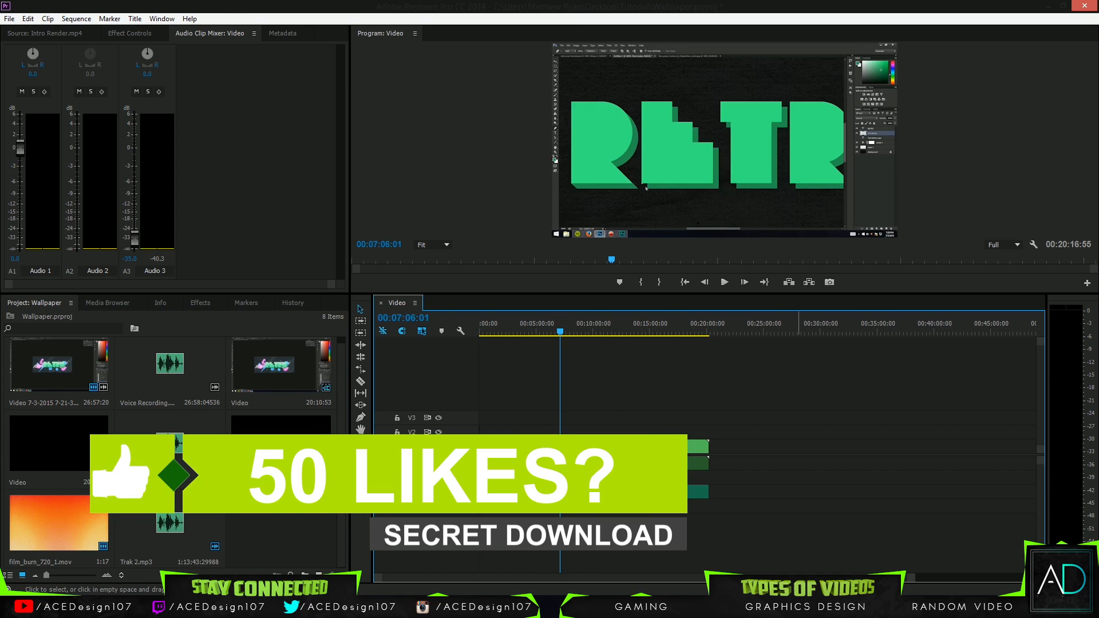
drag(913, 580, 827, 581)
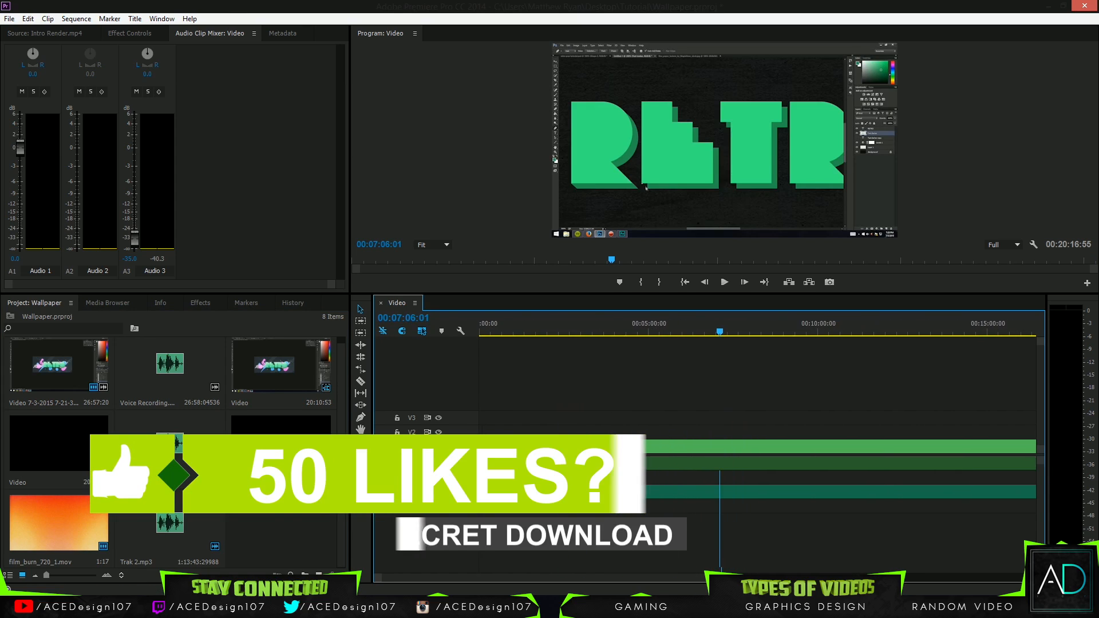
drag(719, 331, 487, 375)
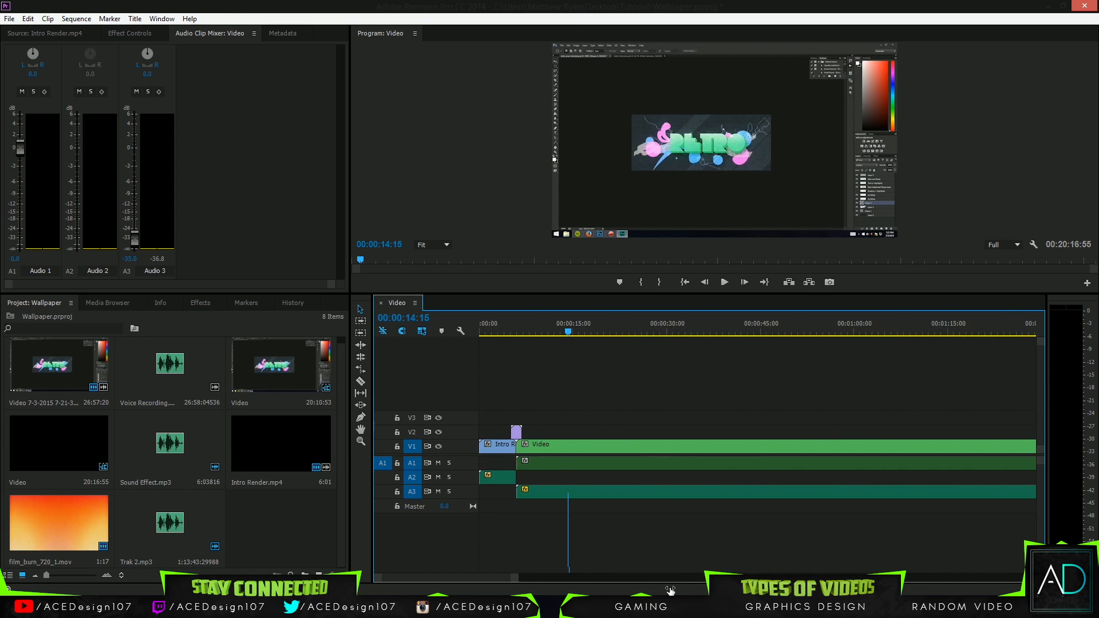
drag(670, 591, 702, 591)
Step: Import Fast Swoosh Down - Sound Effect.mp3, Twitch Render.mov, Like Render.mov and Youtube Render Final.mov from the Lower thirds folder
click(248, 511)
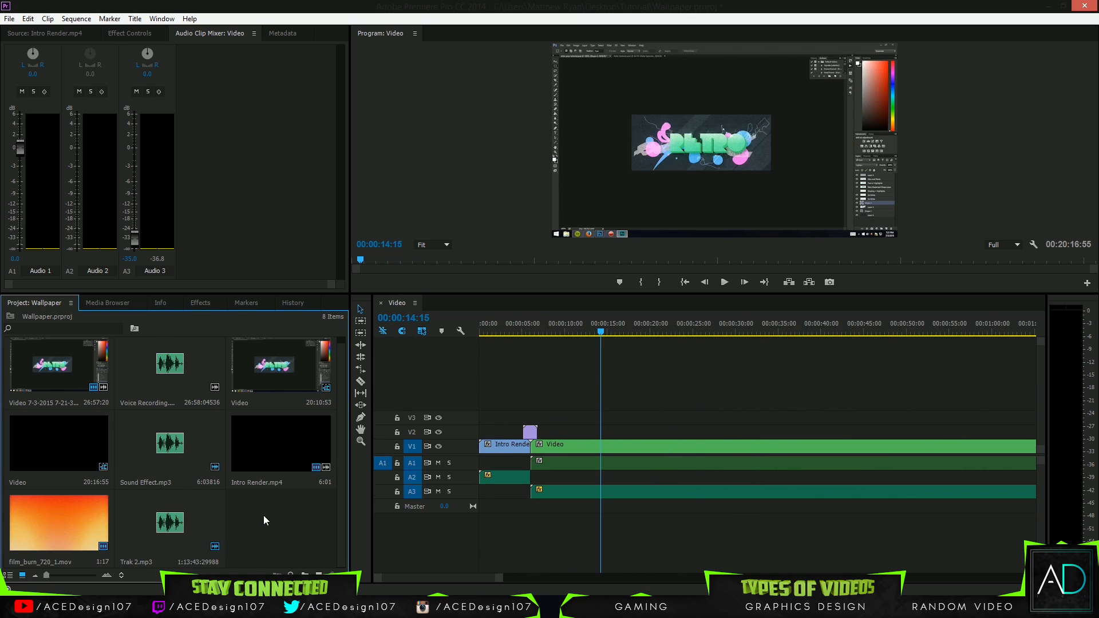
double_click(263, 515)
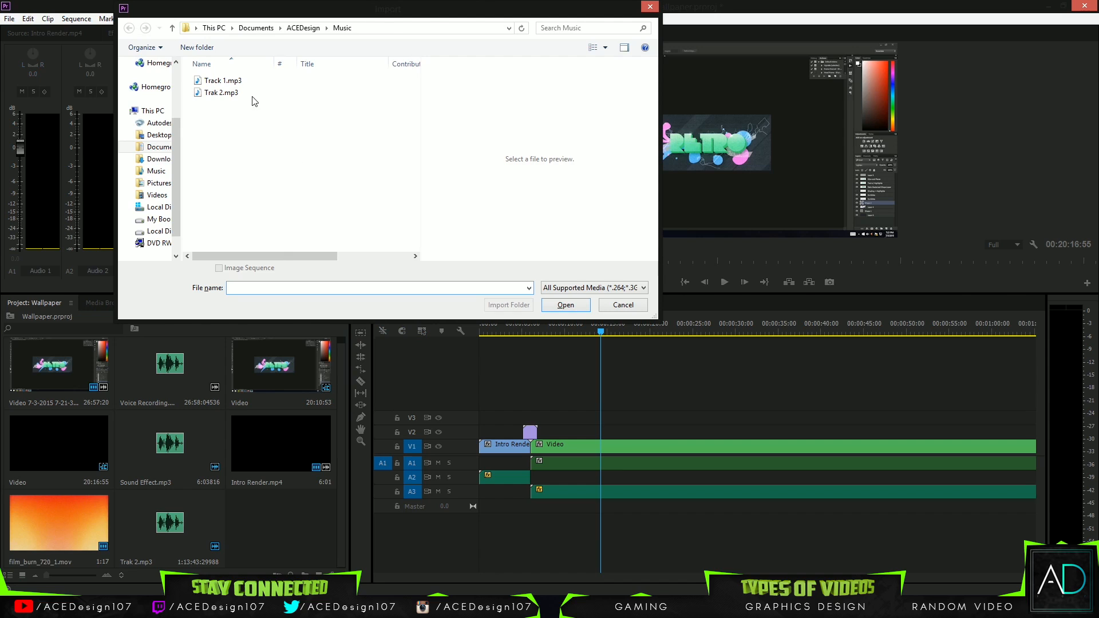
click(298, 29)
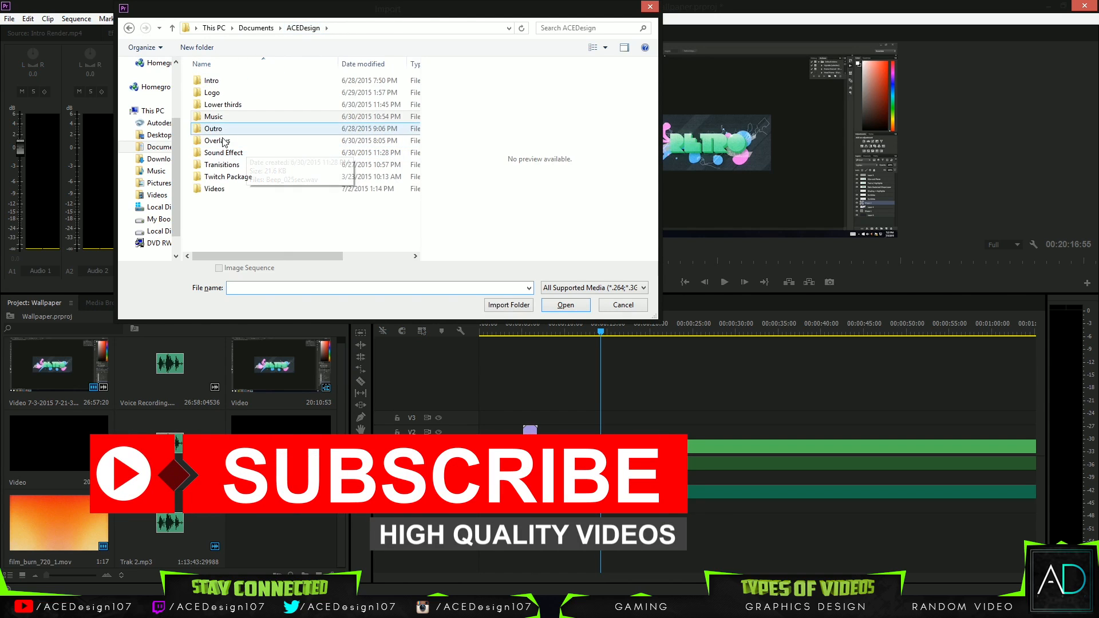
click(222, 105)
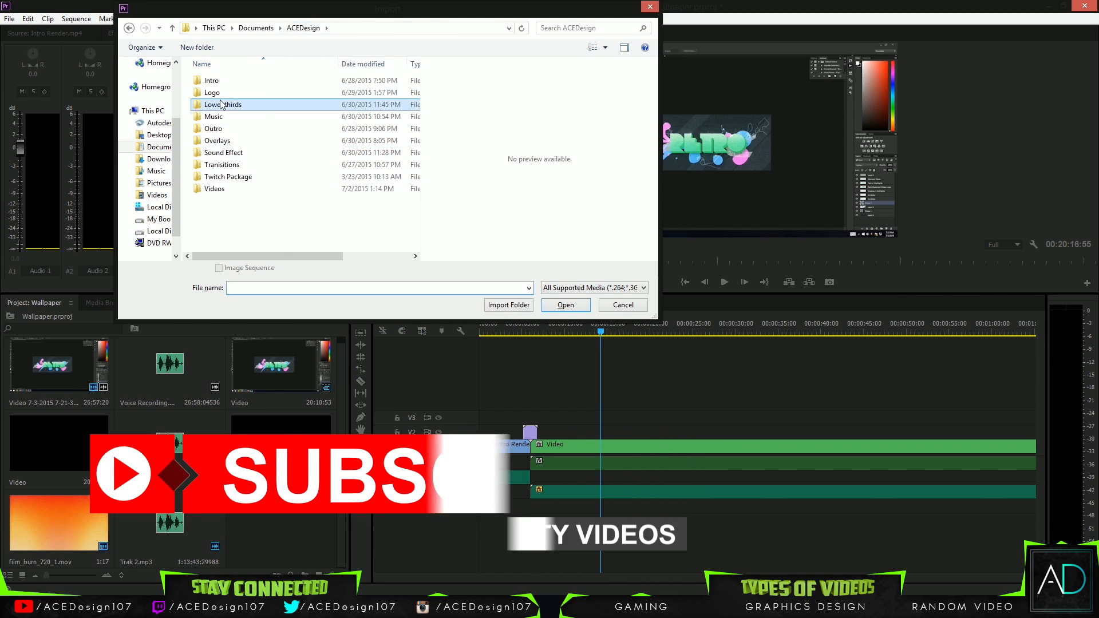
double_click(223, 104)
click(293, 98)
click(367, 95)
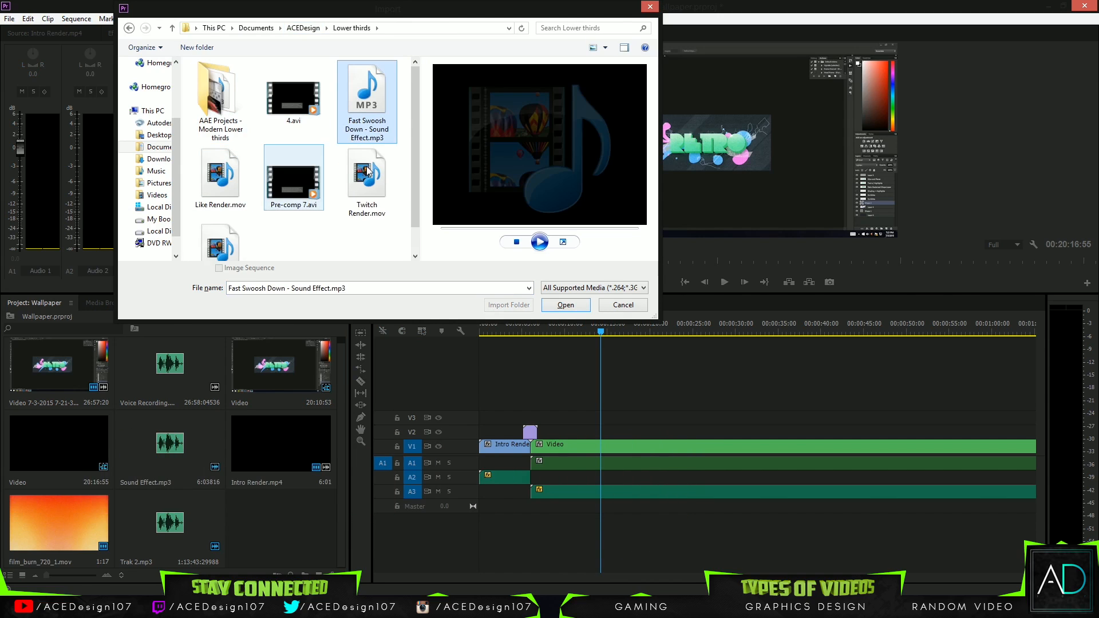
ctrl+click(359, 182)
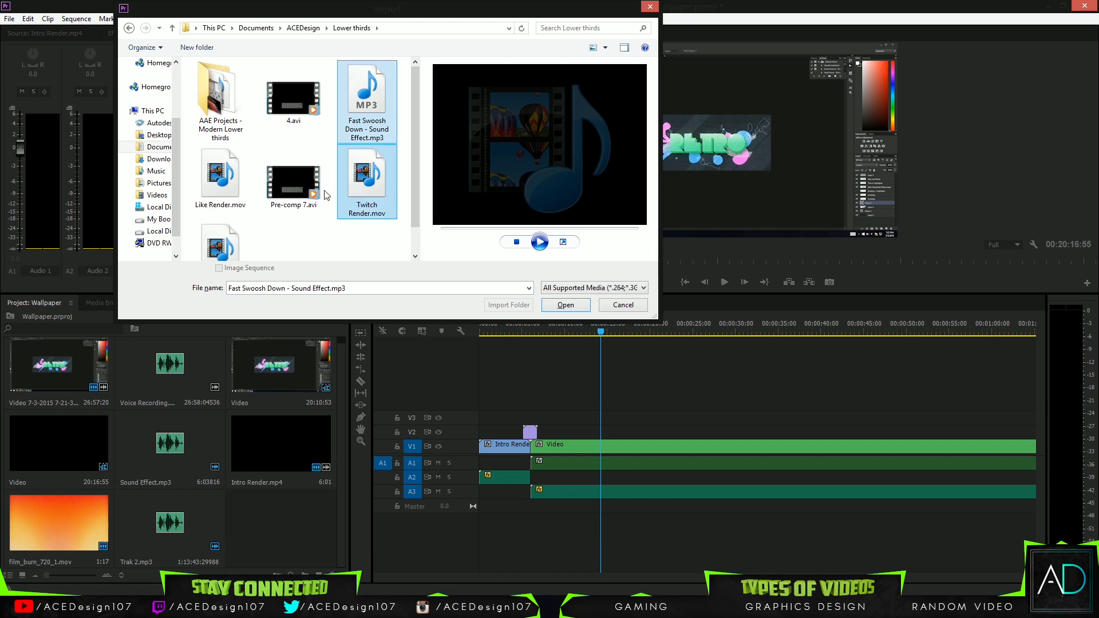
ctrl+click(220, 176)
ctrl+click(243, 256)
click(554, 304)
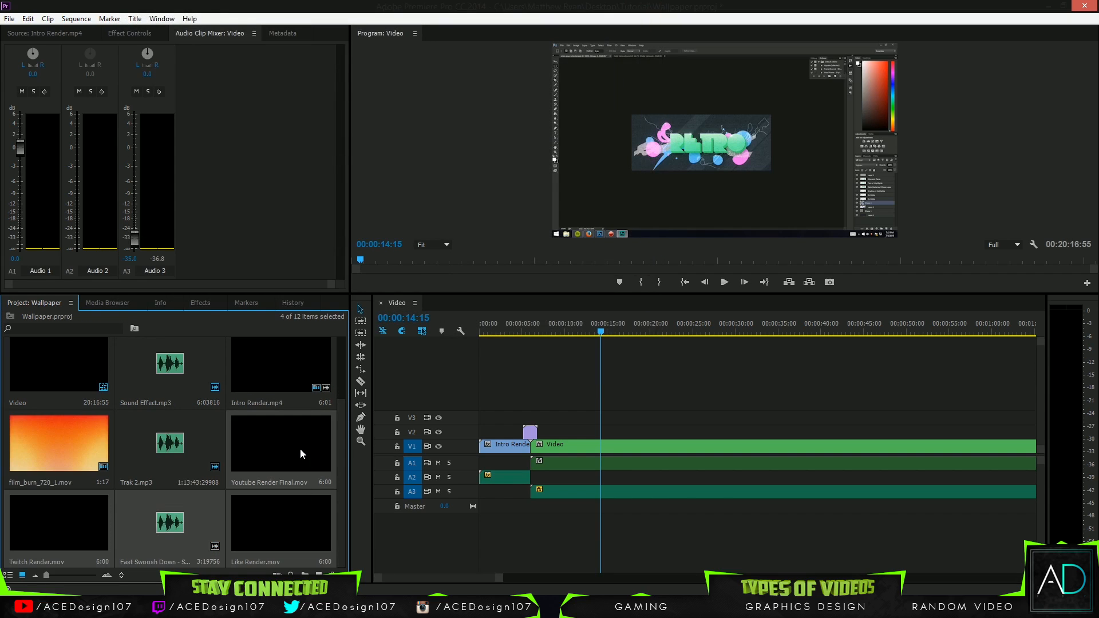
Step: Import Overlay.png from the Overlays folder inside ACEDesign
click(503, 550)
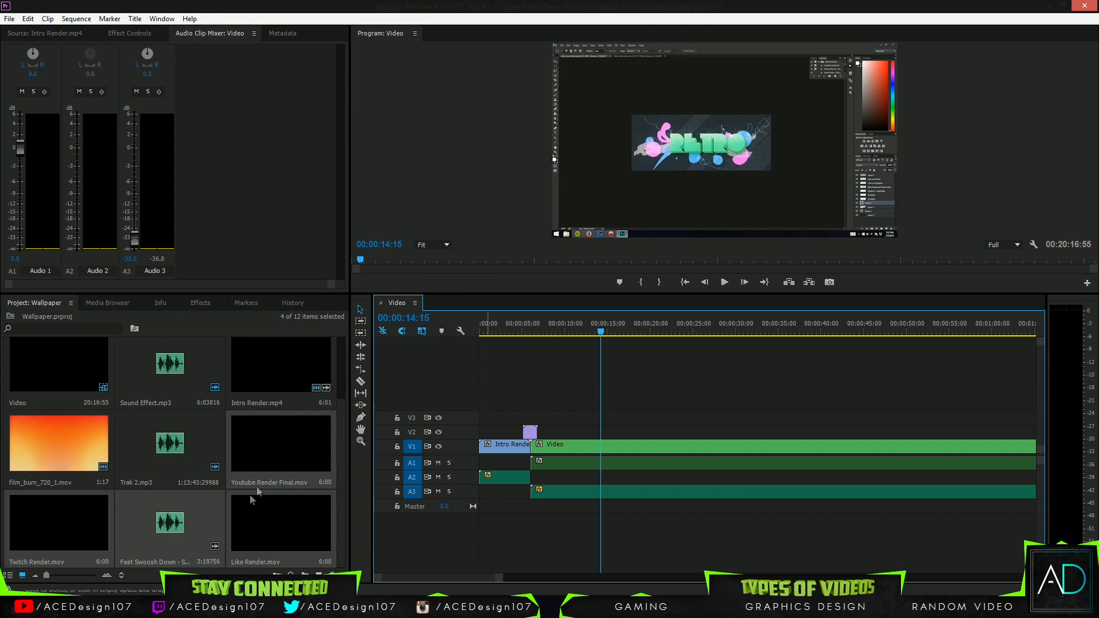
key(ctrl+i)
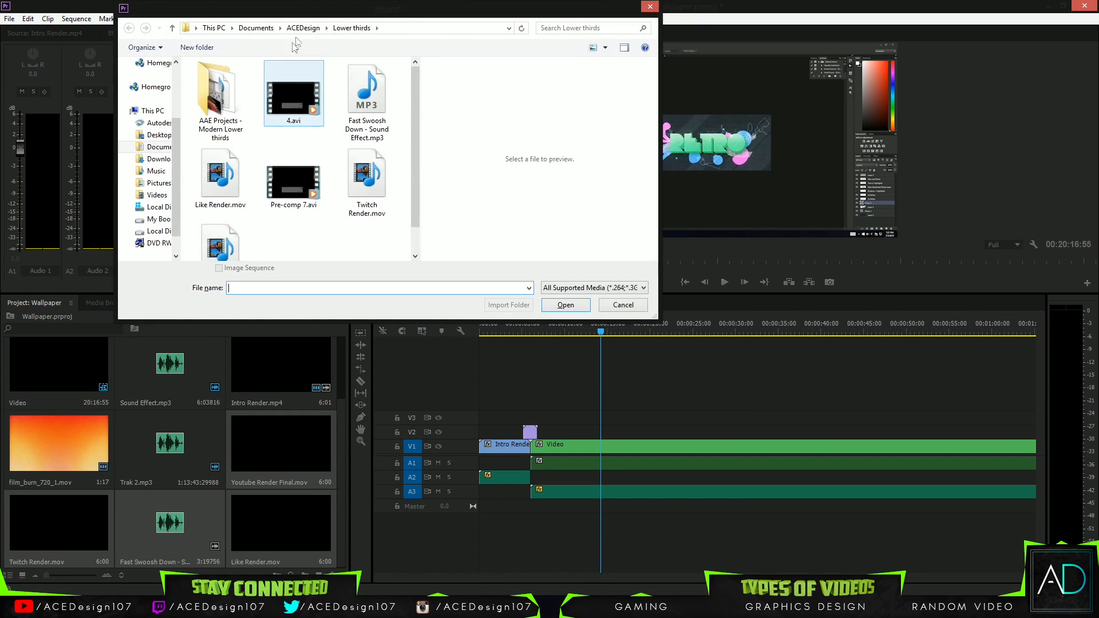
click(313, 28)
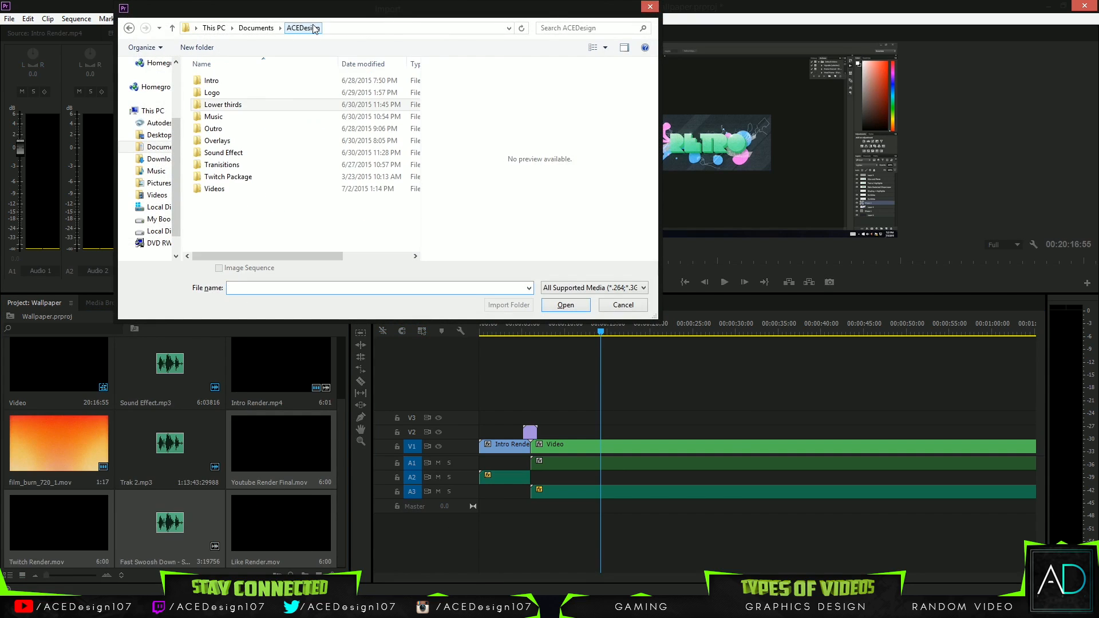
double_click(216, 141)
double_click(320, 157)
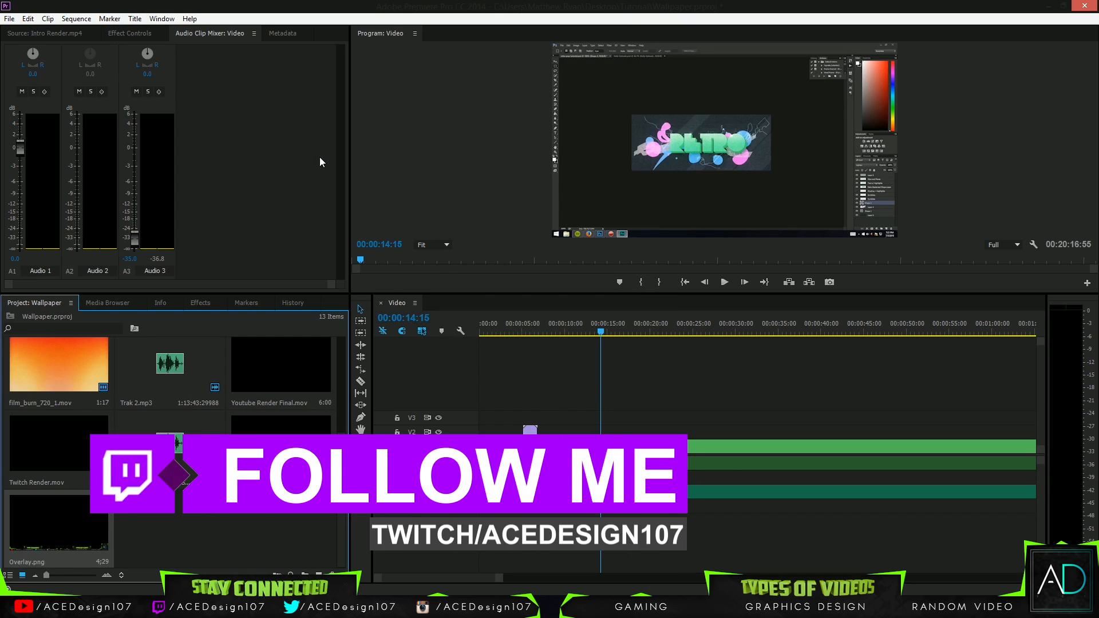
Step: Preview Overlay.png and film_burn_720_1.mov in the Source monitor, scrubbing the film burn back to its start
double_click(58, 523)
drag(176, 295, 177, 302)
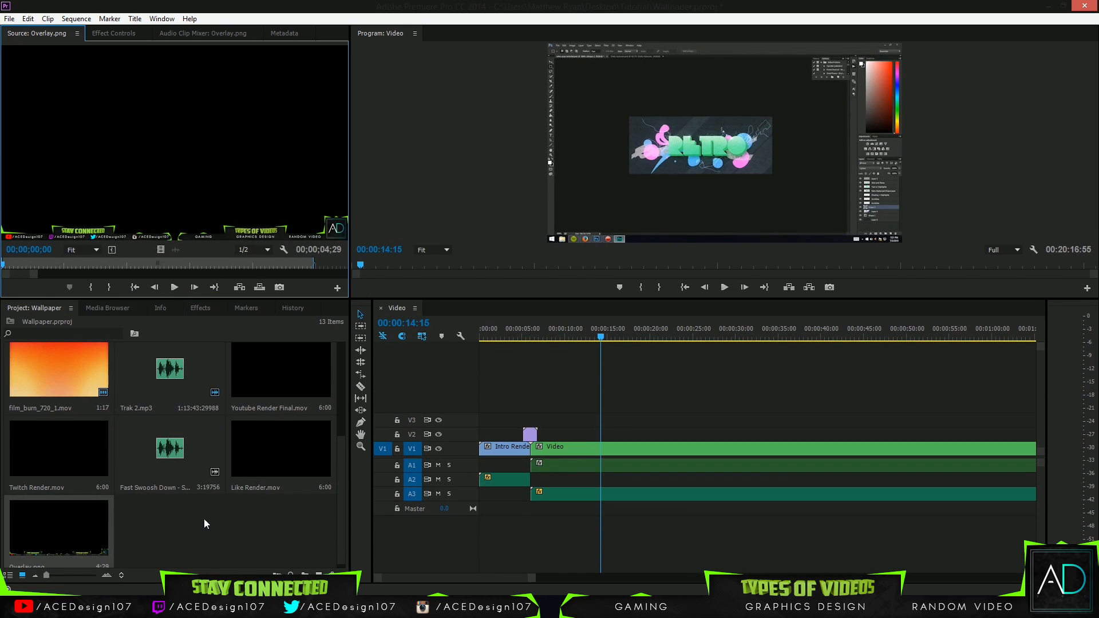
double_click(62, 376)
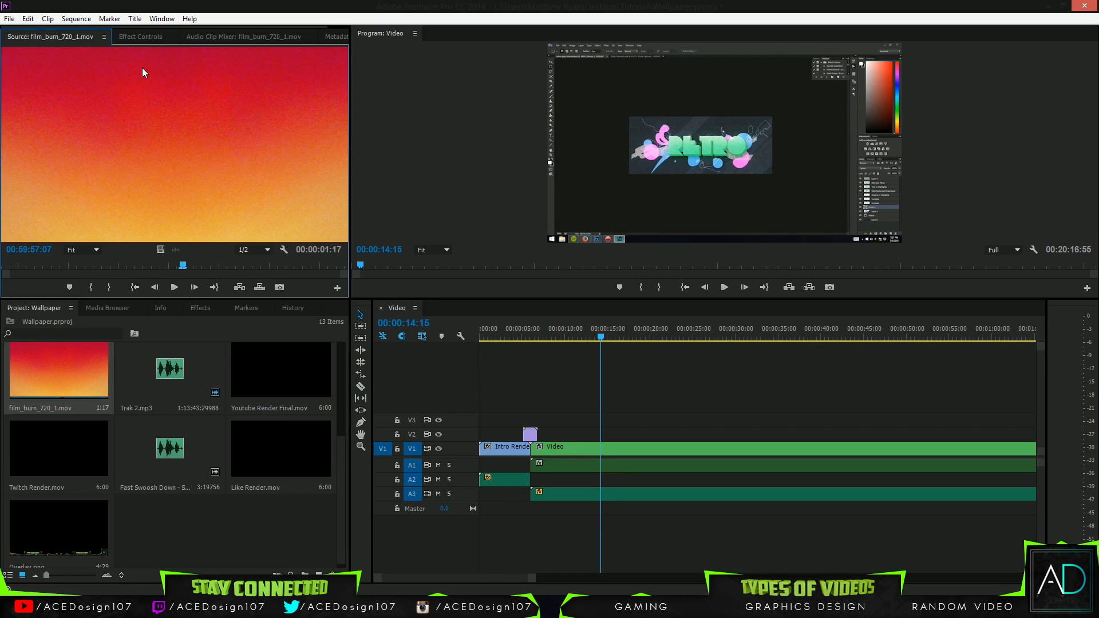
mouse_move(175, 263)
mouse_down()
mouse_move(164, 265)
mouse_move(348, 266)
mouse_move(36, 266)
mouse_up()
Step: Place Overlay.png on track V3 and align its start with the beginning of the Video clip
drag(59, 526, 558, 420)
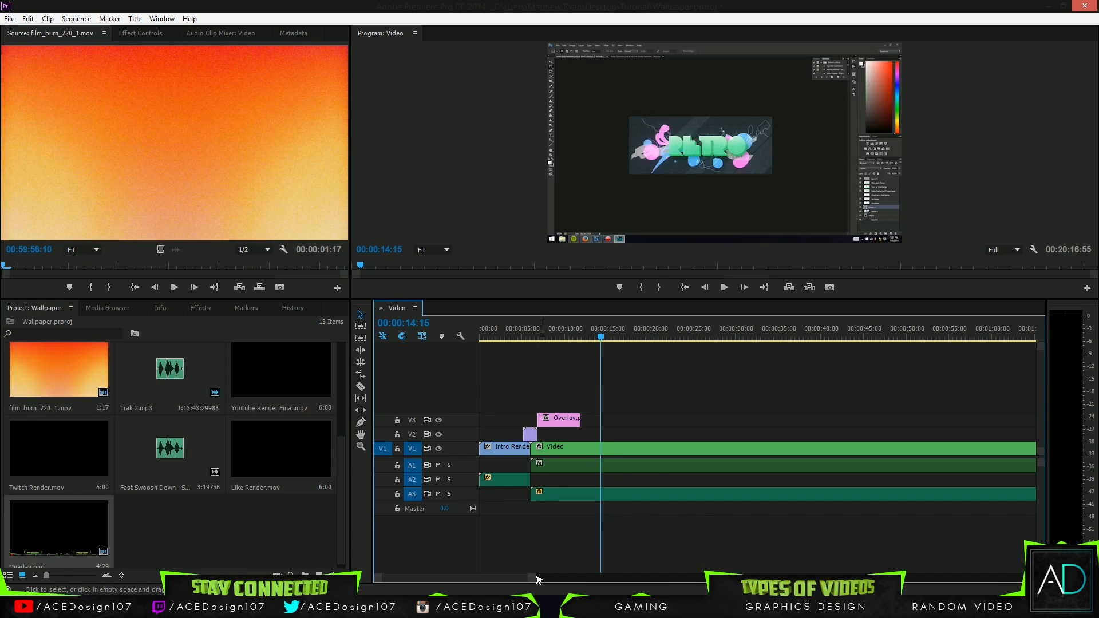
drag(532, 578, 512, 575)
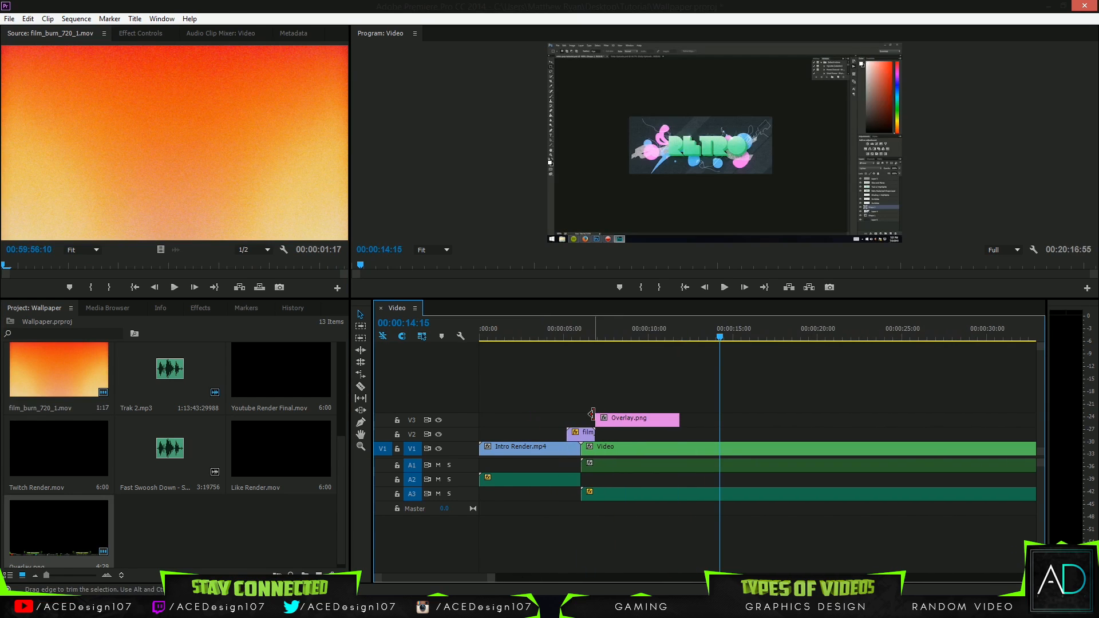
drag(591, 413, 577, 419)
Step: Extend Overlay.png on V3 to the end of the Video clip and preview the overlay at 00:13:45:32
drag(517, 572, 998, 578)
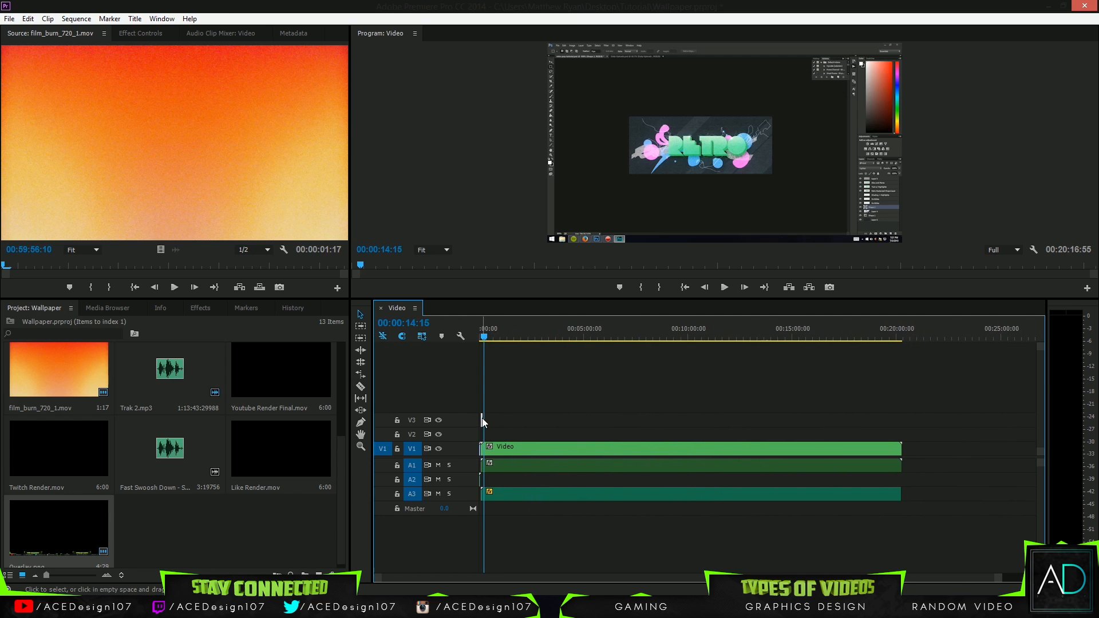
drag(999, 579, 740, 566)
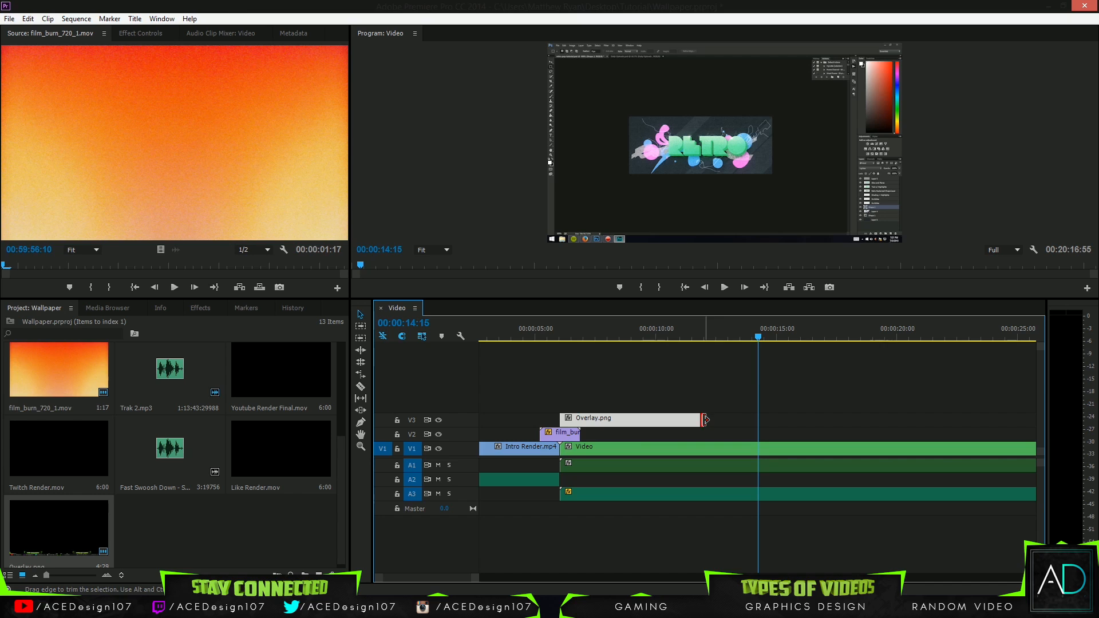
drag(705, 419, 957, 419)
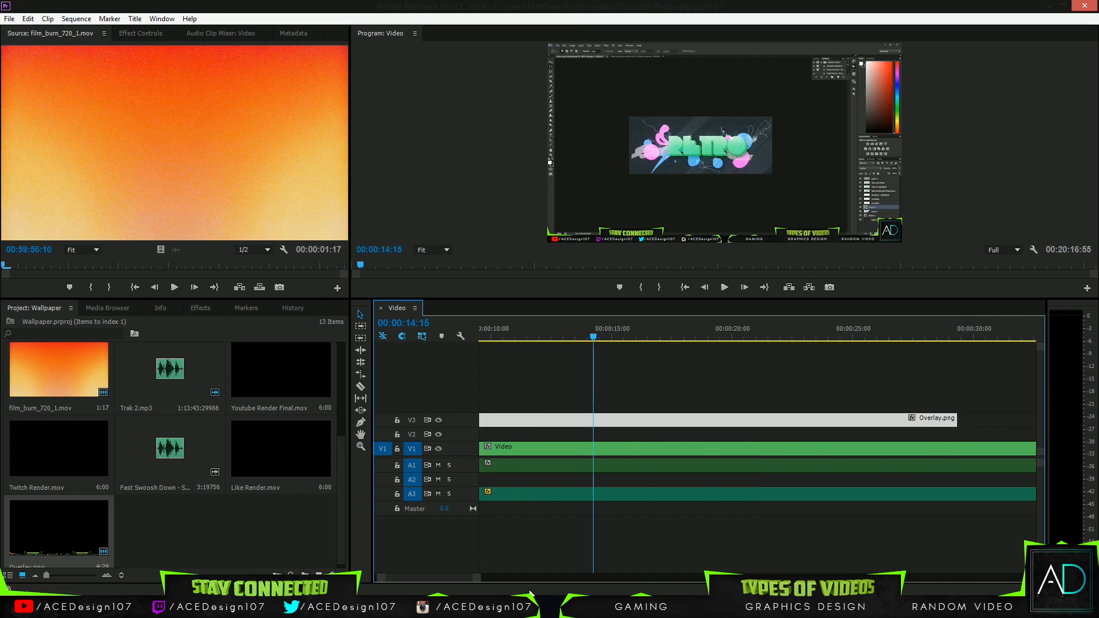
drag(474, 579, 918, 563)
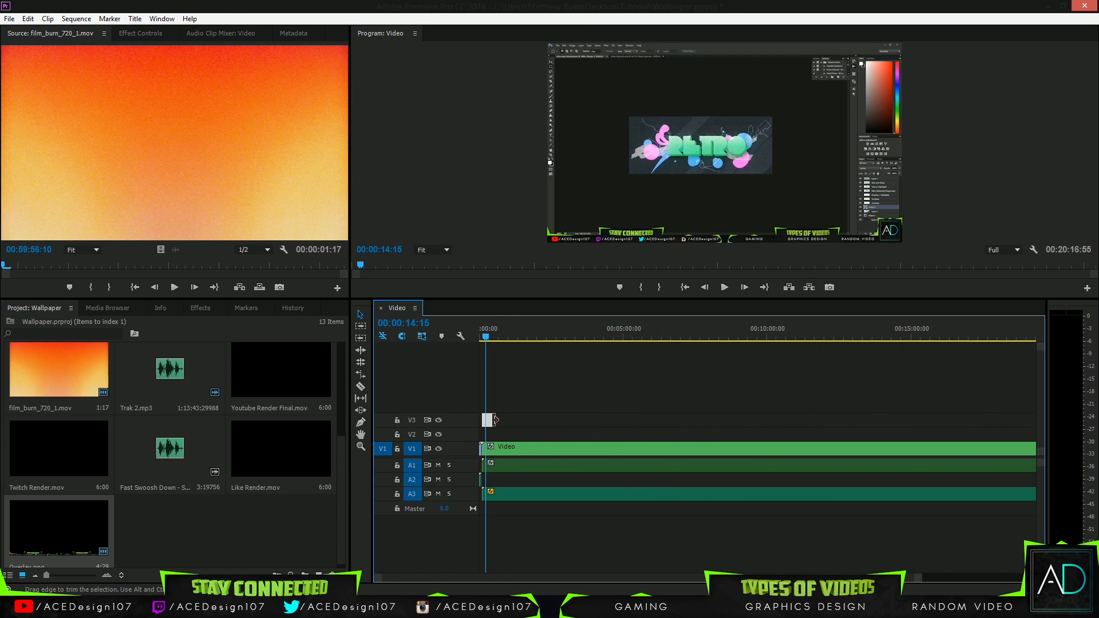
drag(625, 420, 895, 420)
drag(966, 577, 1089, 532)
drag(655, 330, 733, 337)
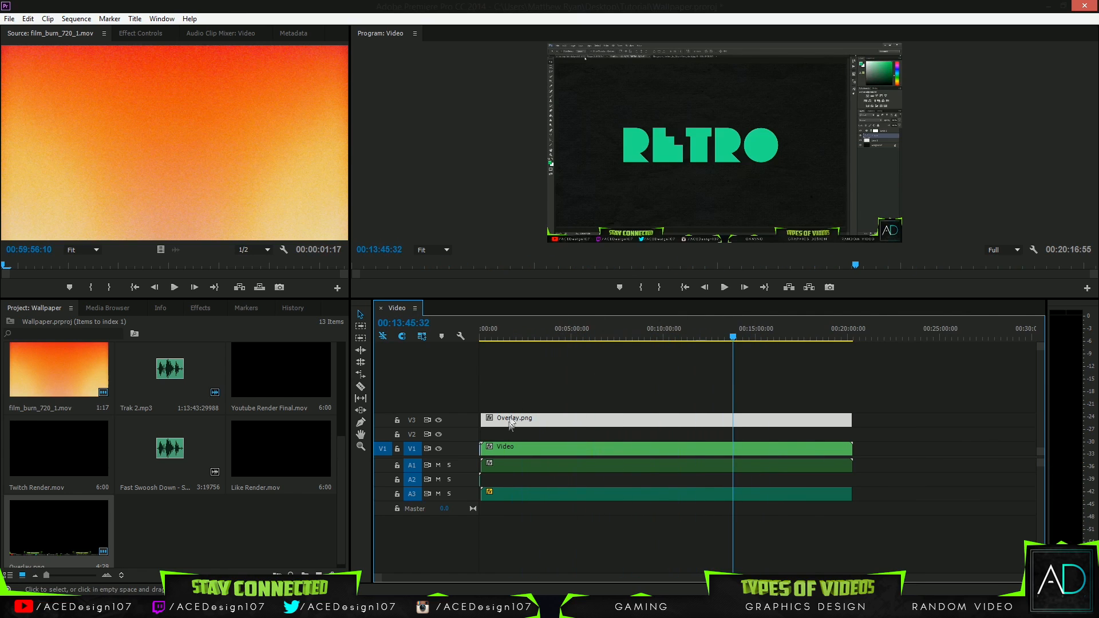
Step: Try a smaller scale in Overlay.png's Motion settings, and reset the scale to 100
click(132, 35)
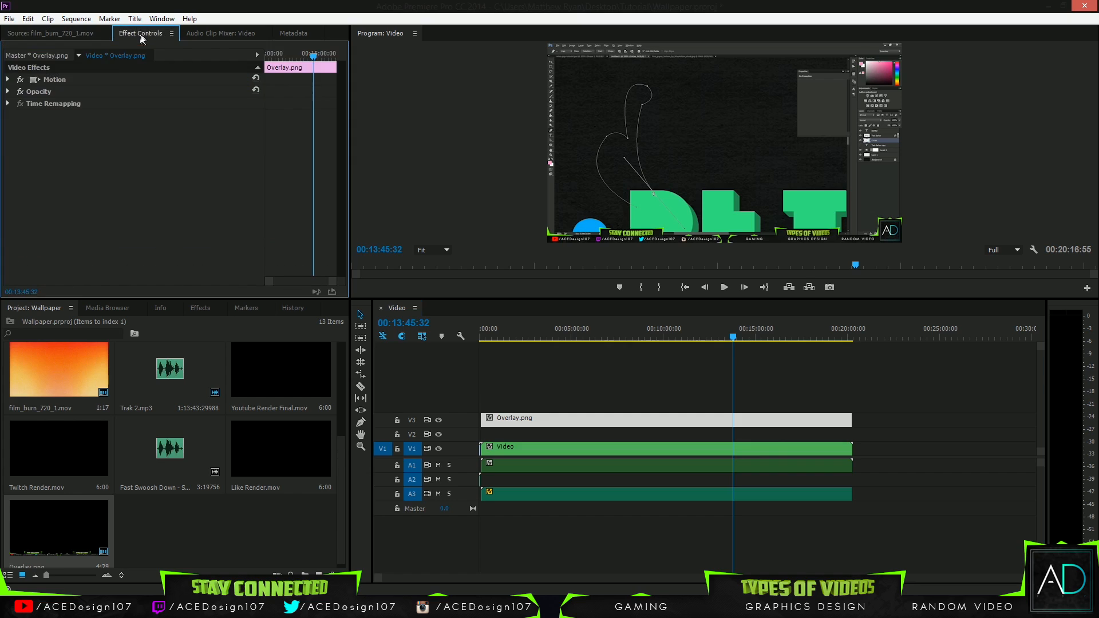
click(213, 35)
click(123, 34)
click(8, 80)
mouse_move(133, 102)
mouse_down()
mouse_move(120, 102)
mouse_move(135, 102)
mouse_up()
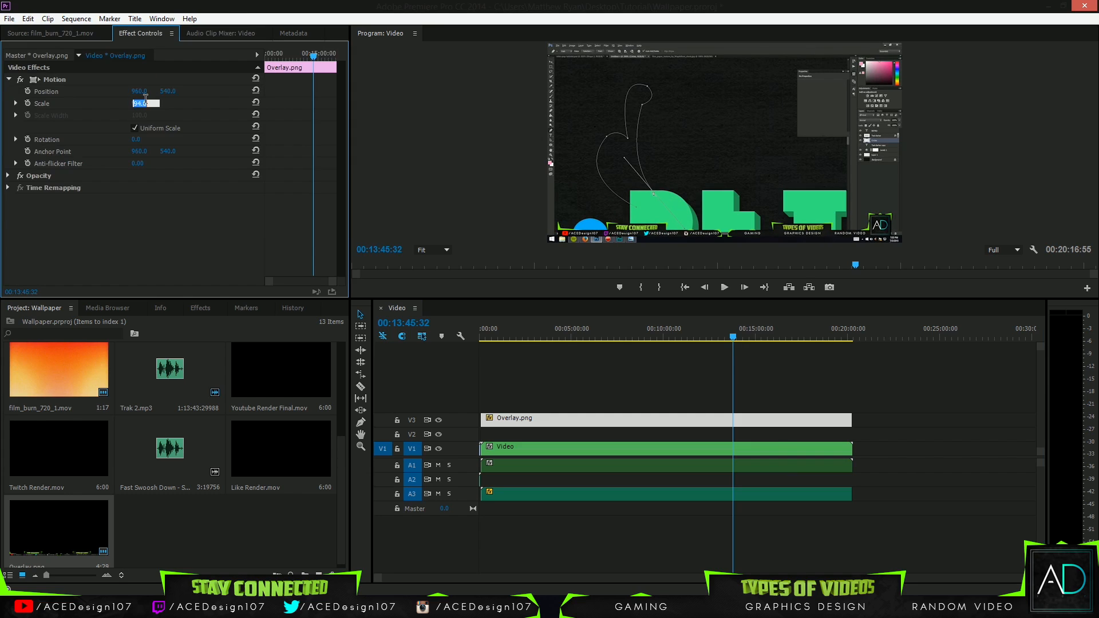
click(256, 102)
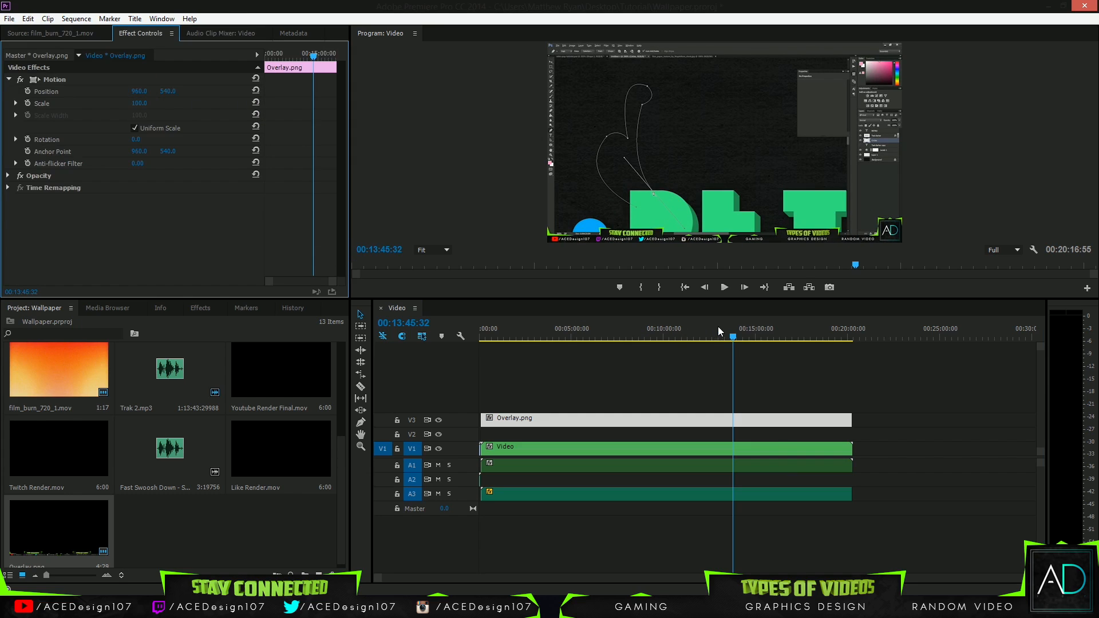
Step: Place Like Render.mov on track V4 about 9 seconds into the sequence and scrub through it to preview the lower third
drag(719, 329, 424, 350)
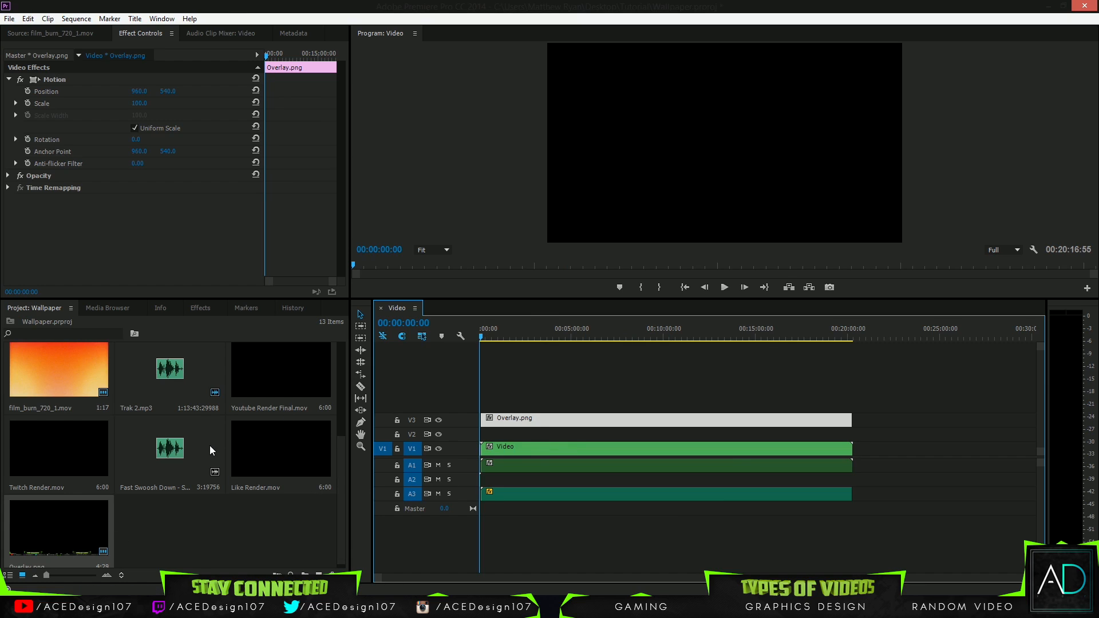
drag(259, 452, 484, 405)
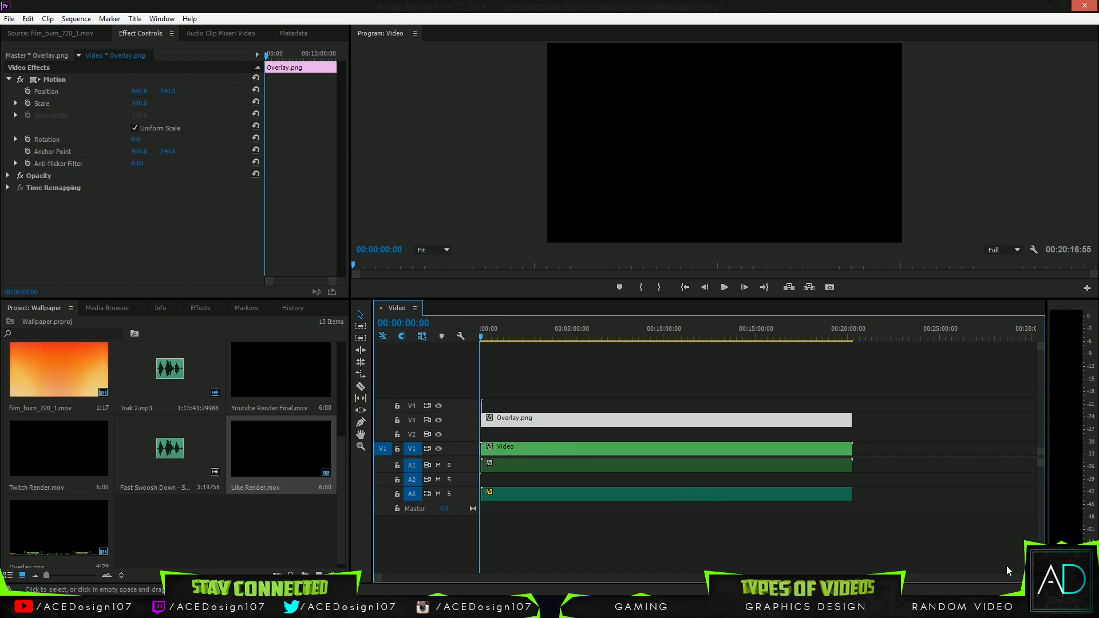
drag(987, 579, 491, 579)
drag(644, 411, 679, 411)
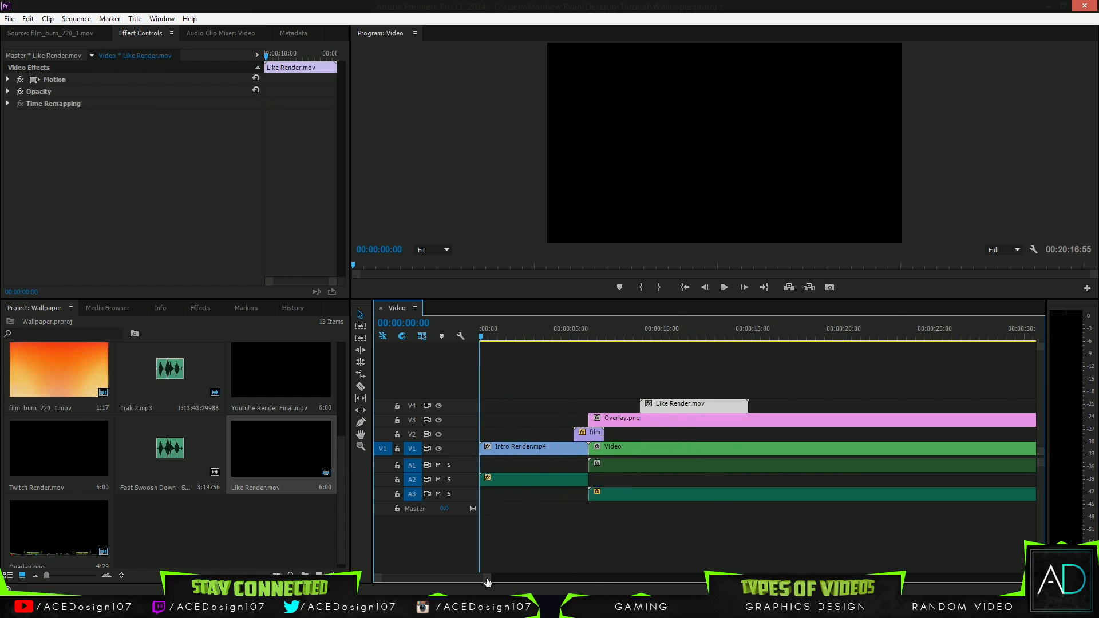
drag(487, 582, 536, 580)
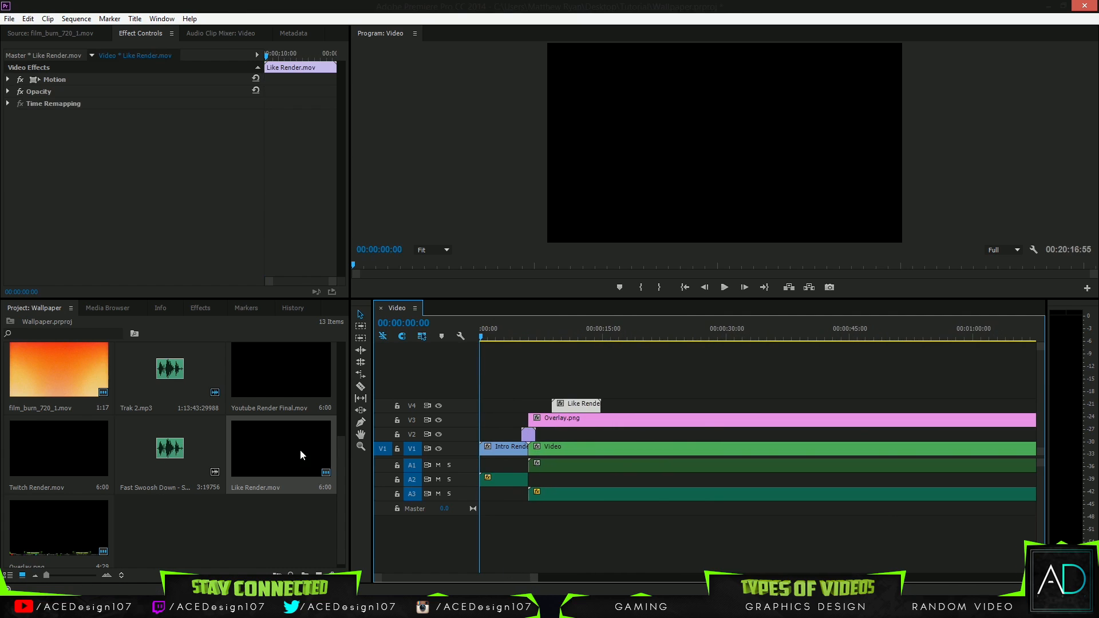
drag(538, 332, 582, 323)
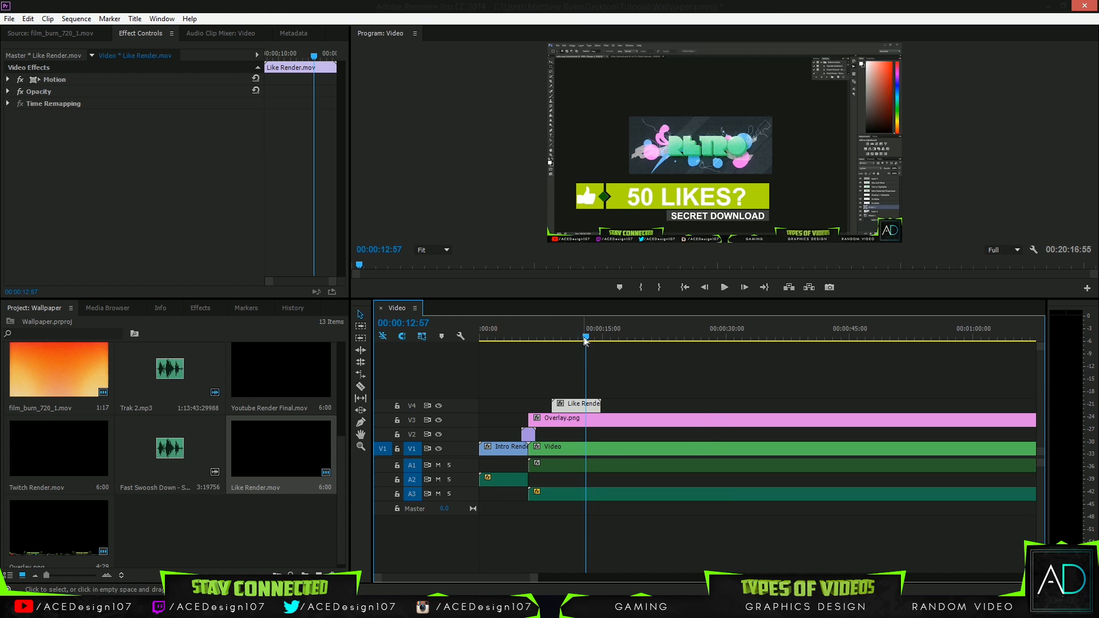
drag(585, 340, 528, 339)
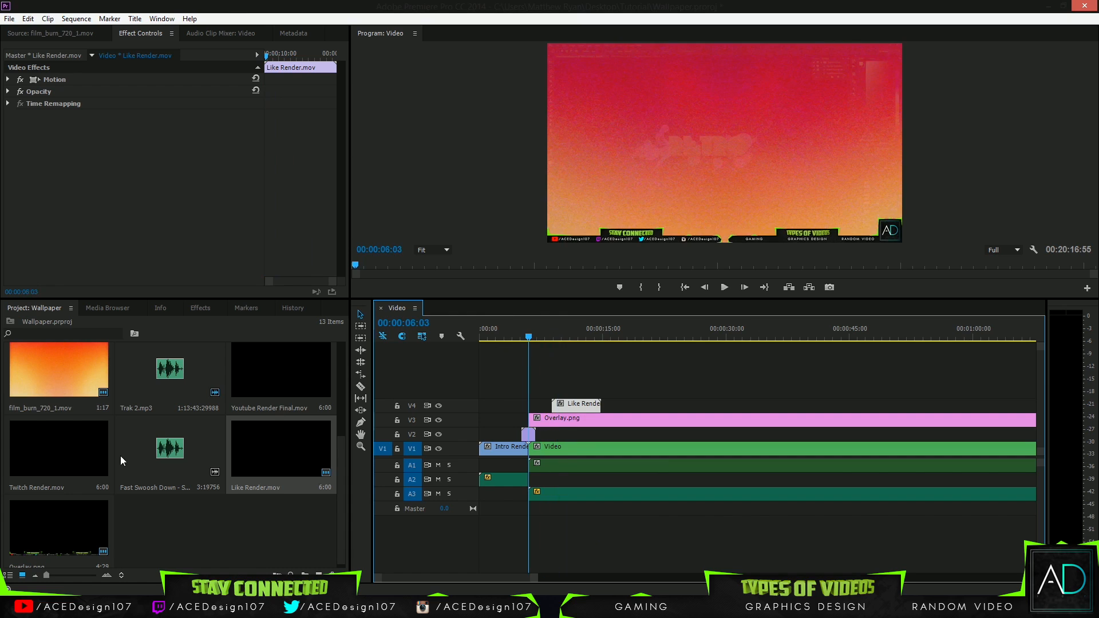
Step: Place the Fast Swoosh Down sound on track A4 at the start of Like Render.mov and set its clip volume to -15 dB
drag(124, 458, 553, 522)
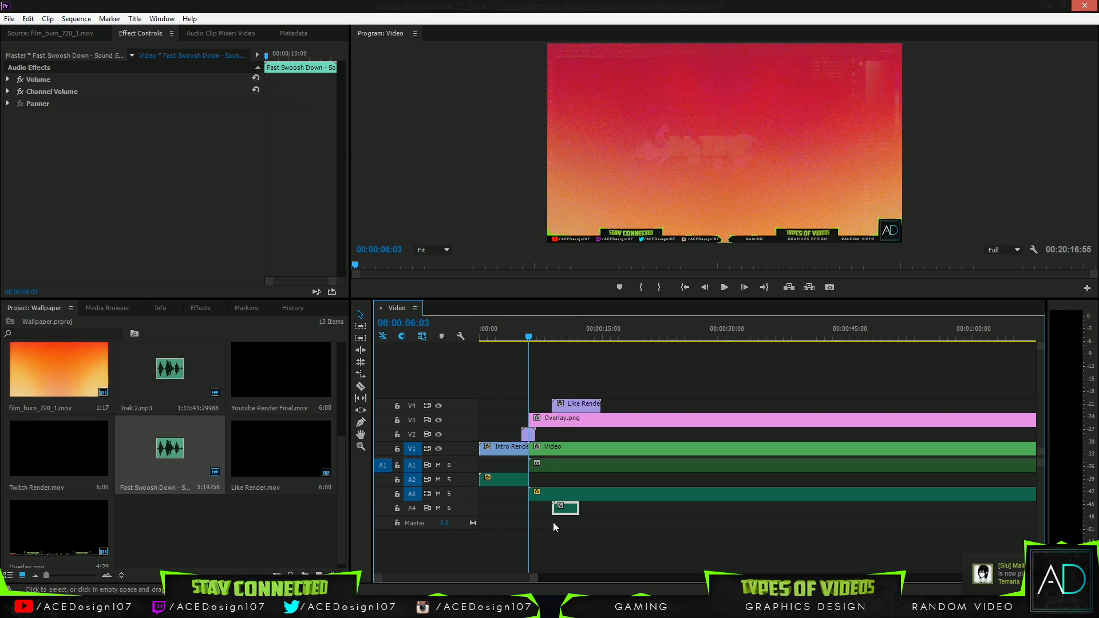
click(215, 34)
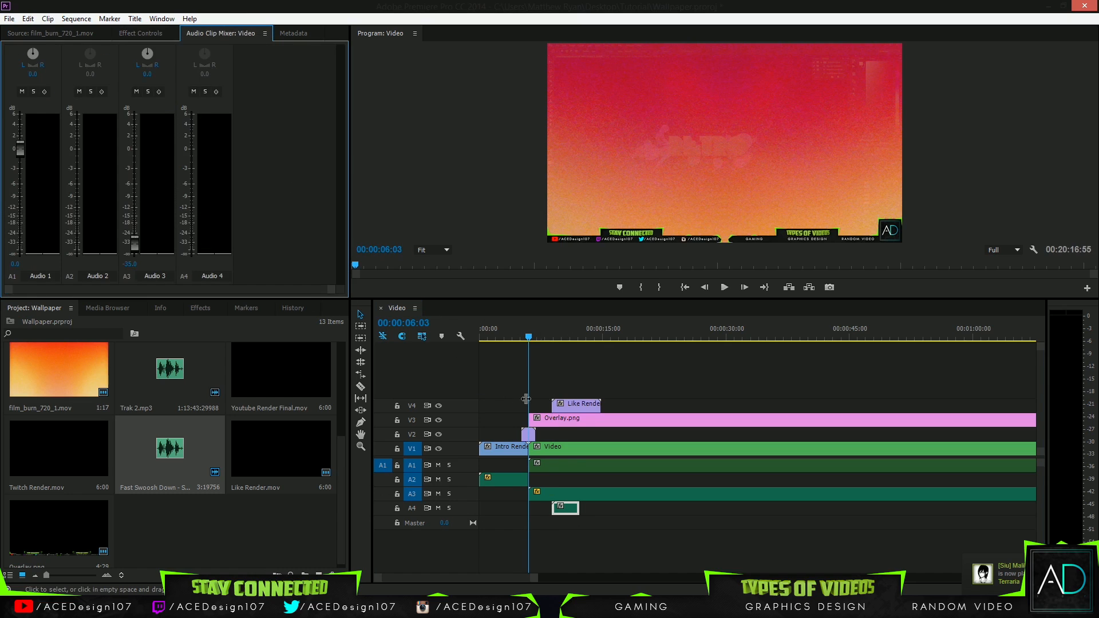
click(569, 337)
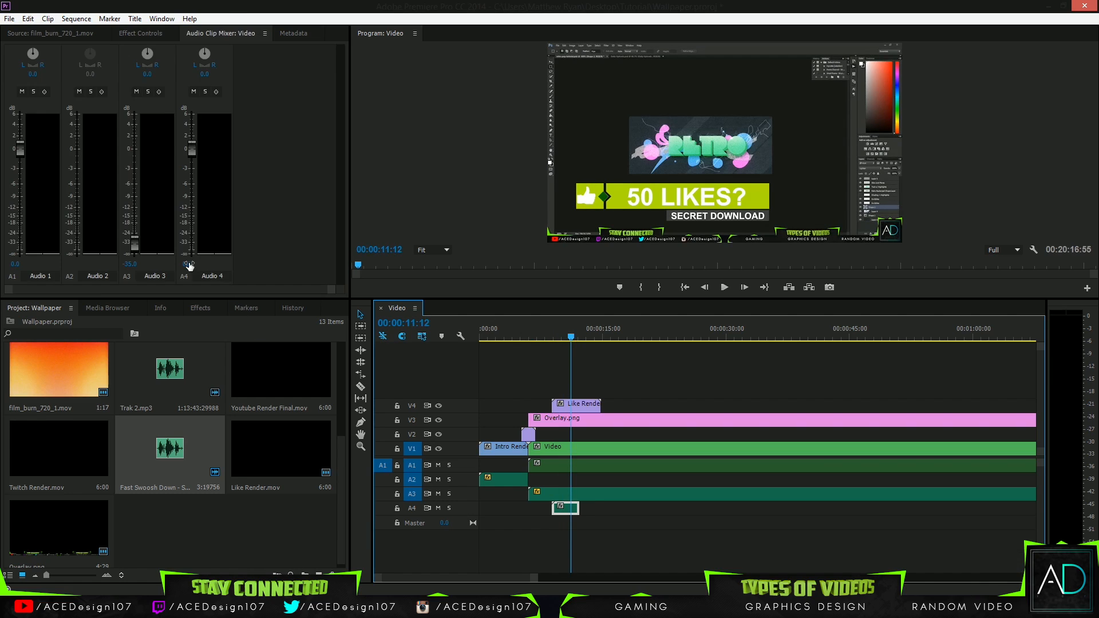
click(187, 264)
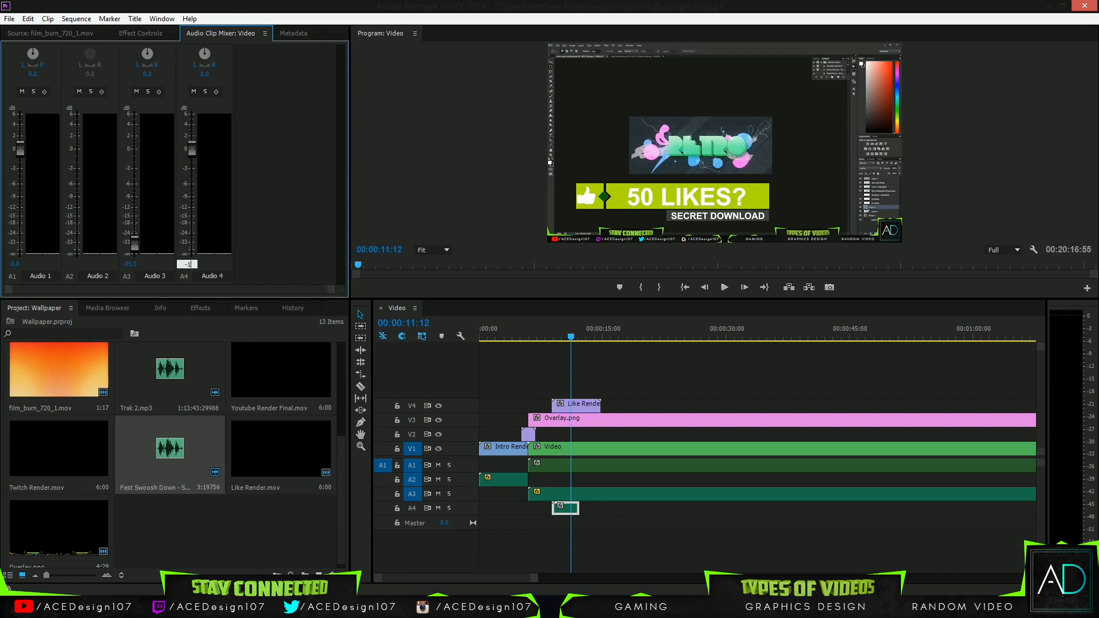
mouse_move(565, 337)
mouse_down()
mouse_move(550, 342)
mouse_move(594, 335)
mouse_move(563, 352)
mouse_move(584, 361)
mouse_move(554, 345)
mouse_up()
click(610, 497)
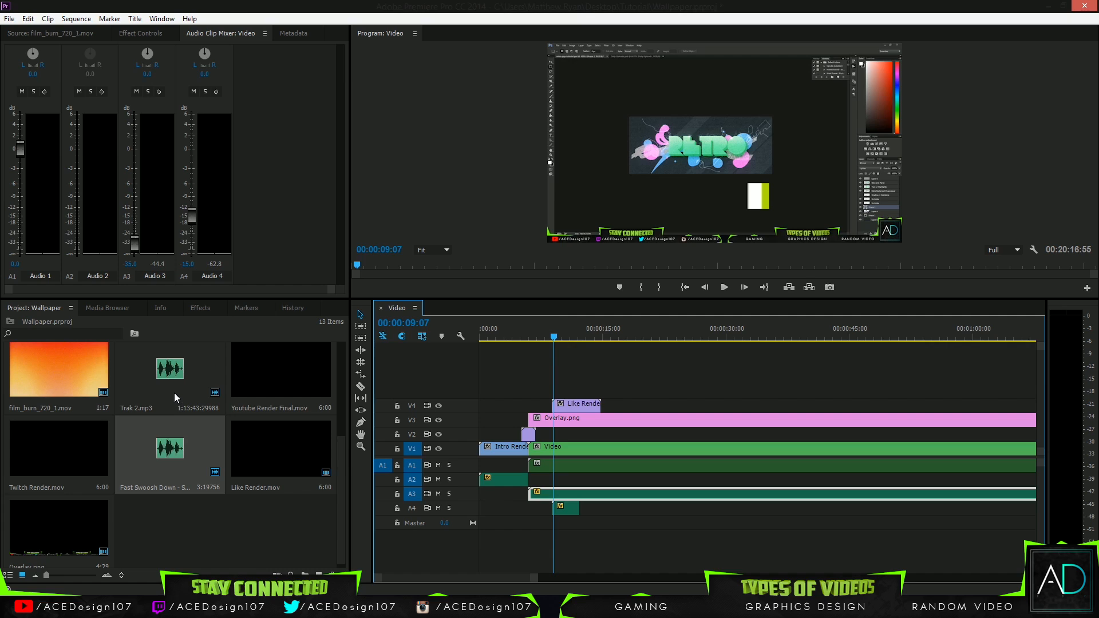
Step: Add Youtube Render Final.mov at about 21 seconds and Twitch Render.mov at about 35 seconds on V4, each with a swoosh sound on A4
drag(285, 385, 658, 403)
drag(170, 449, 662, 508)
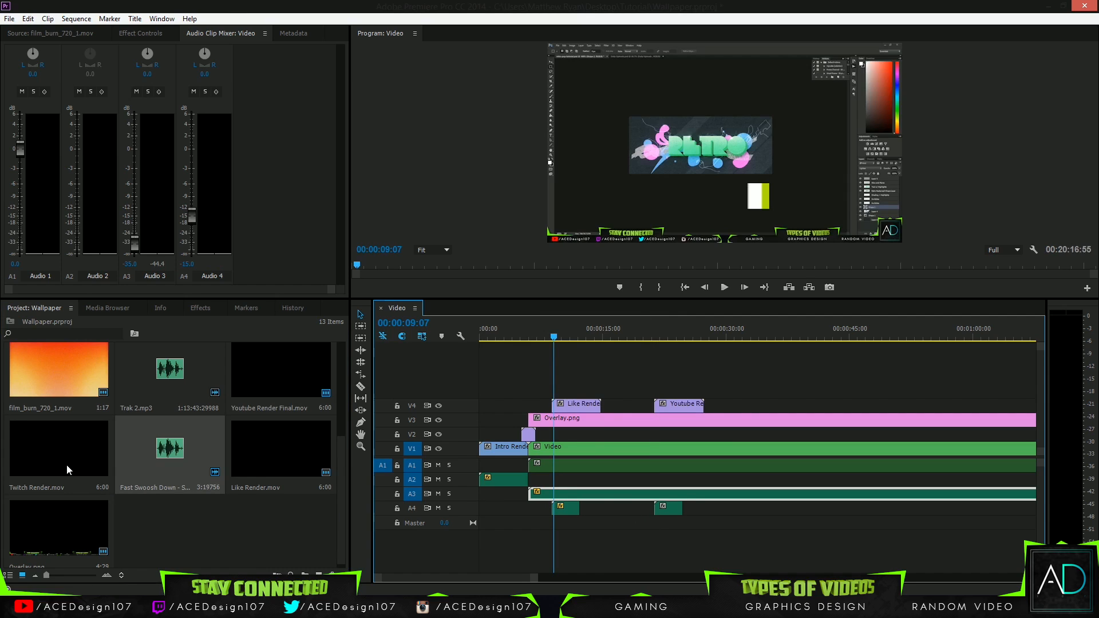
drag(66, 469, 795, 403)
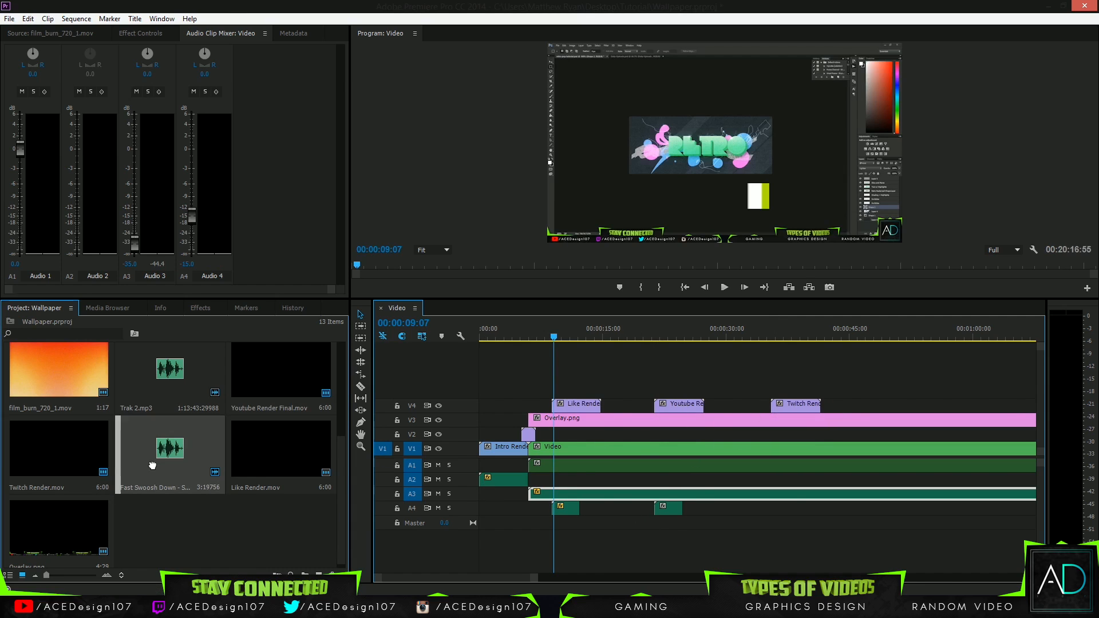
drag(153, 465, 777, 508)
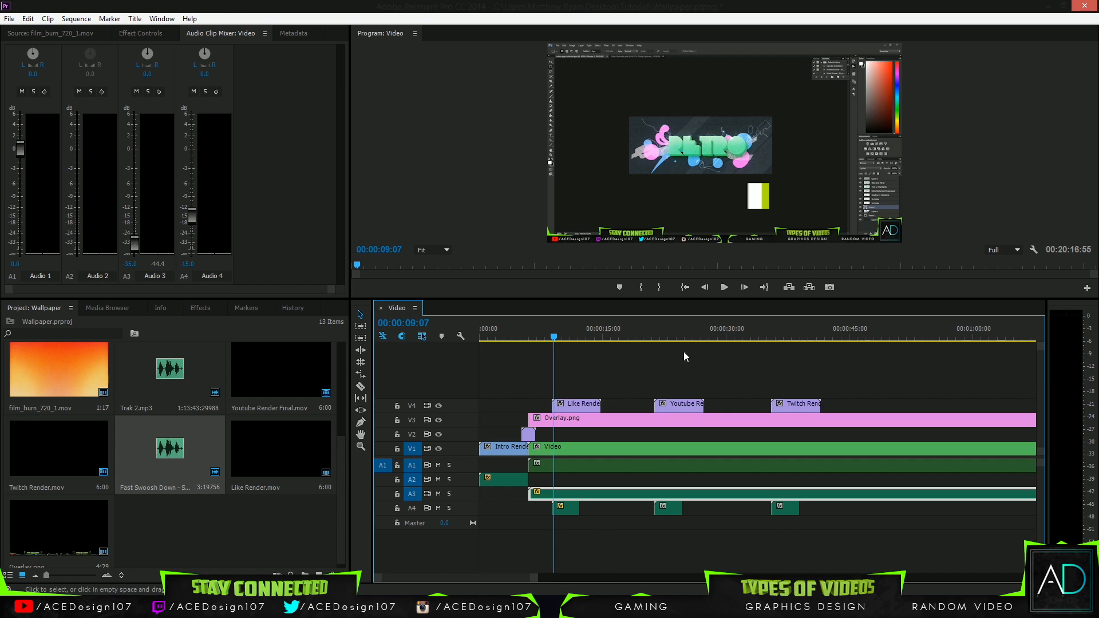
Step: Set the clip volume of the swoosh sounds under the YouTube and Twitch lower thirds to -15 dB
click(681, 337)
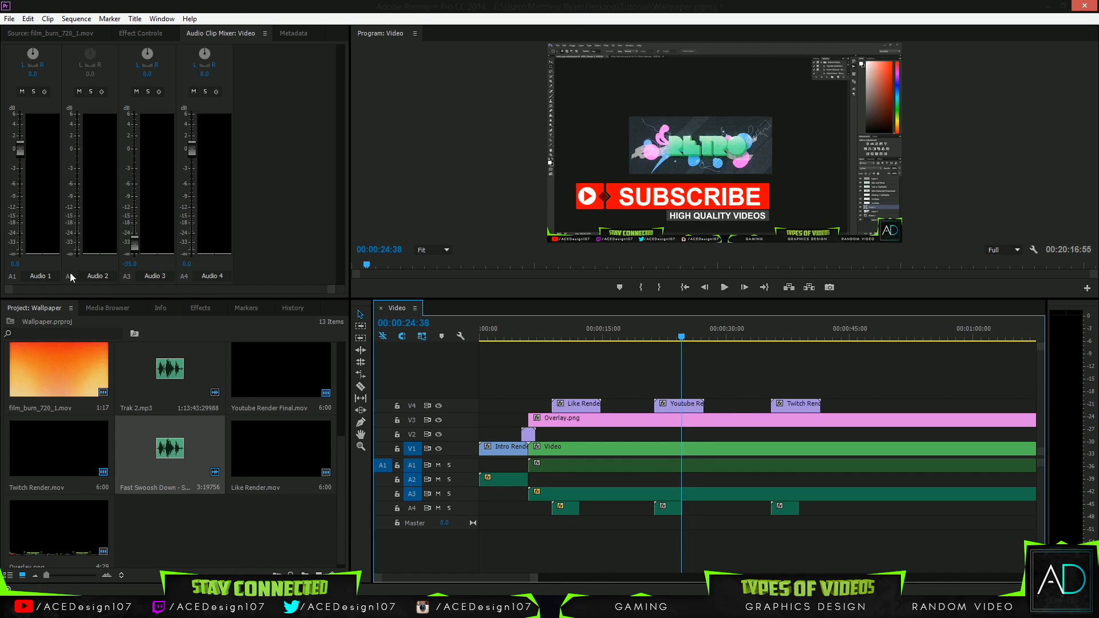
click(661, 335)
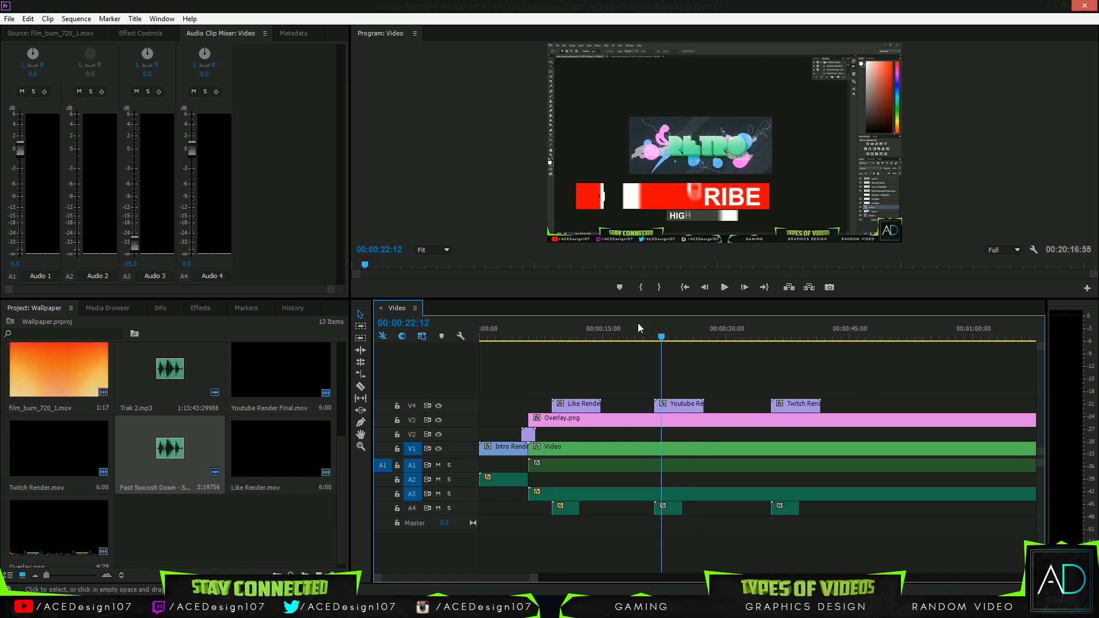
mouse_move(661, 336)
mouse_down()
mouse_move(567, 344)
mouse_move(674, 347)
mouse_up()
click(663, 507)
click(186, 264)
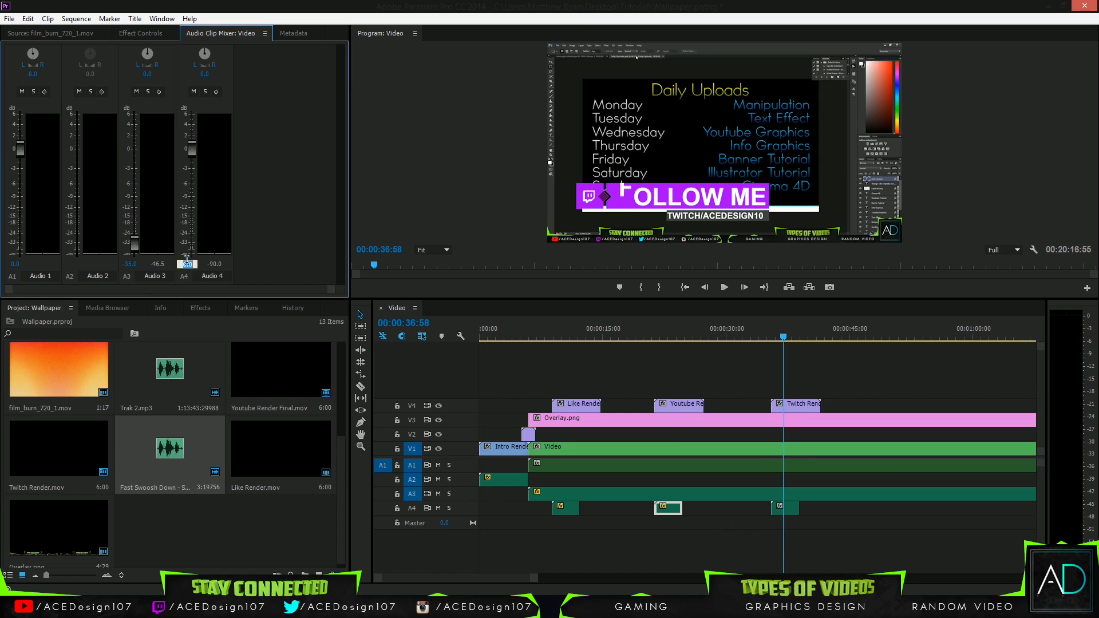
text(-15)
key(Return)
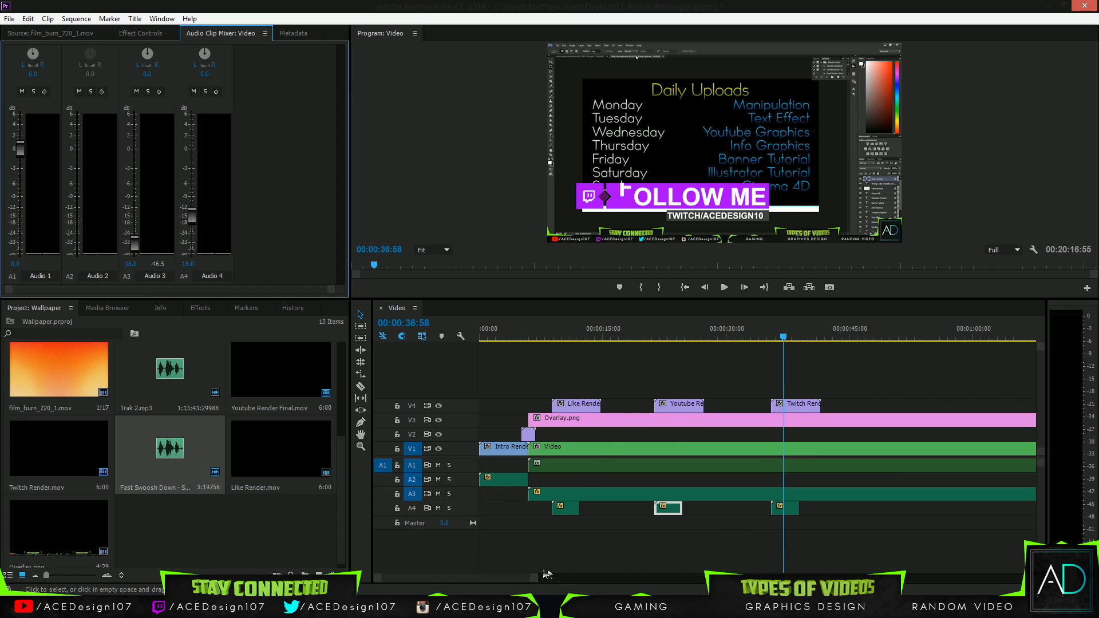
Step: Place Youtube Render Final.mov, Like Render.mov and Twitch Render.mov in that order on V4, spaced apart from about the 9-minute mark
drag(534, 578, 967, 572)
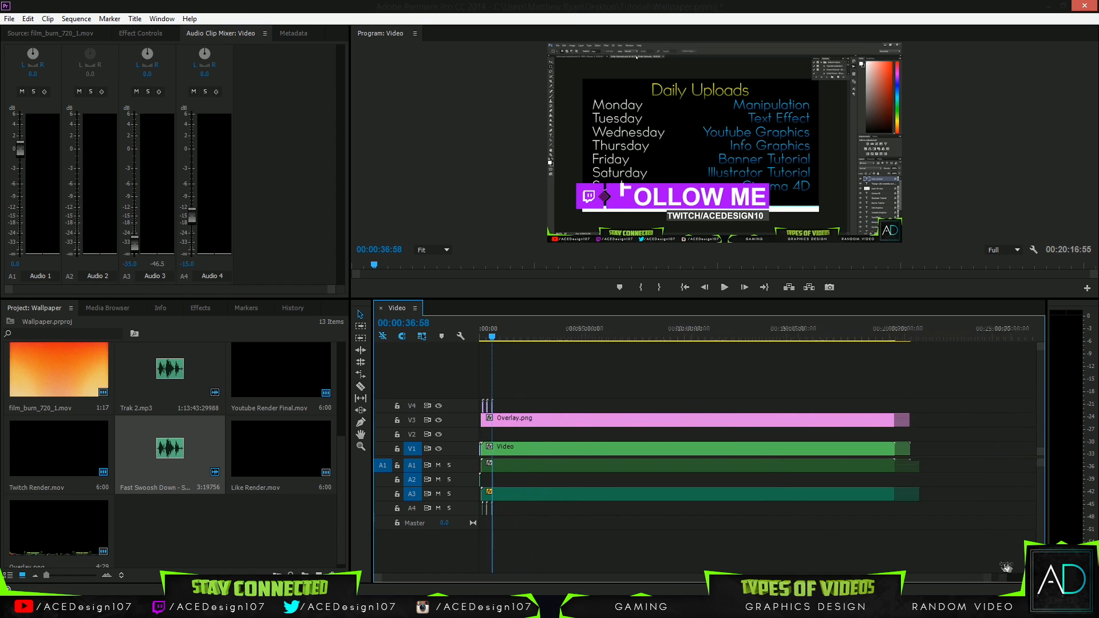
click(488, 339)
drag(488, 342, 646, 339)
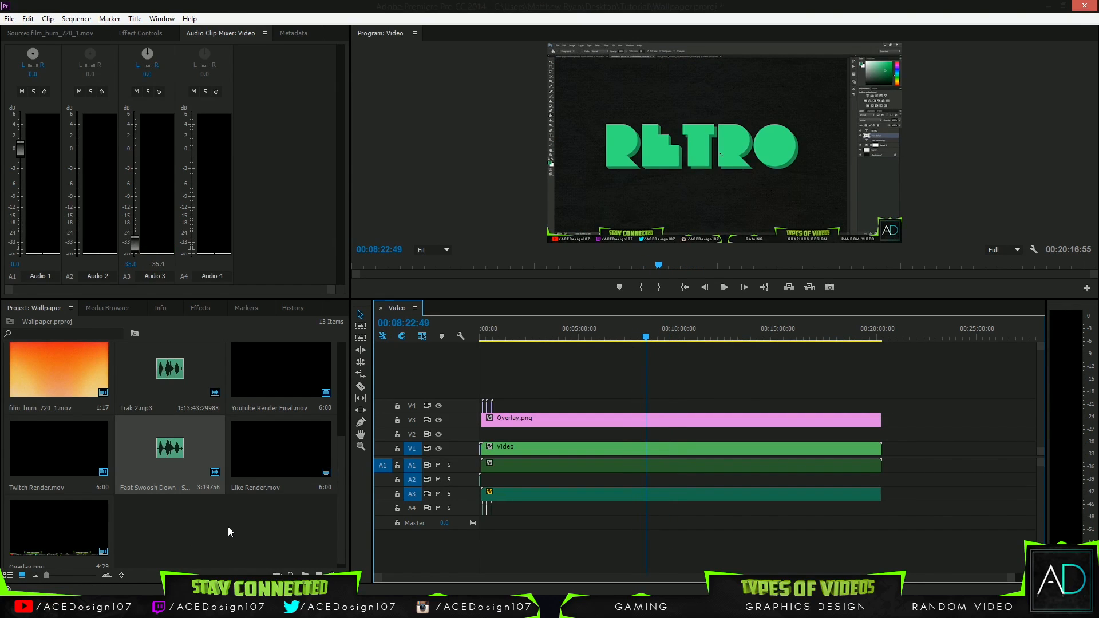
drag(276, 376, 663, 410)
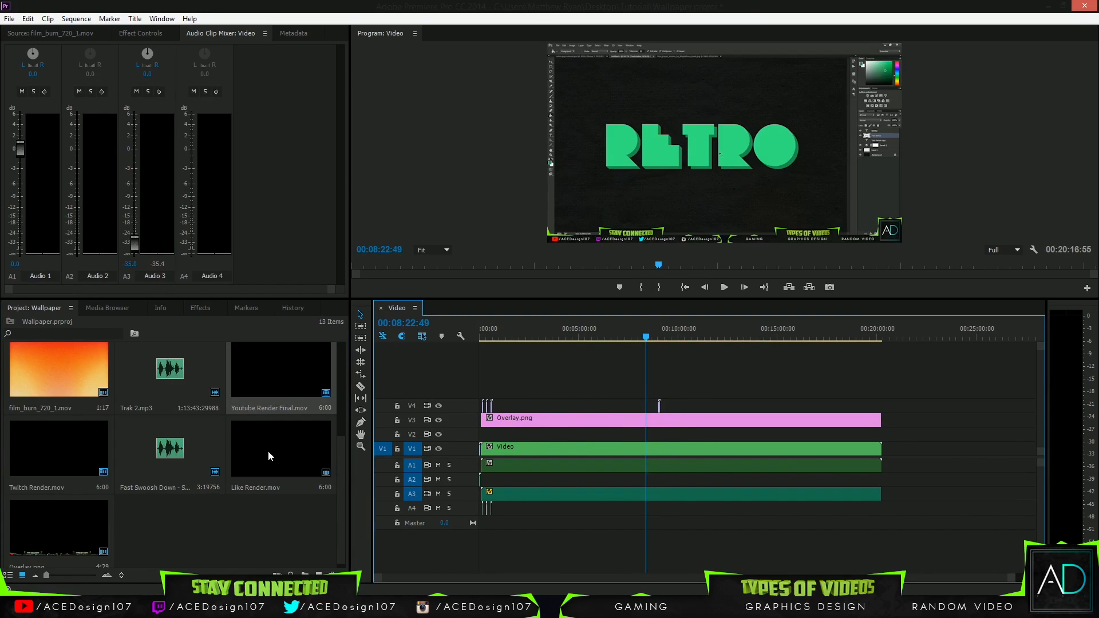
drag(271, 457, 671, 407)
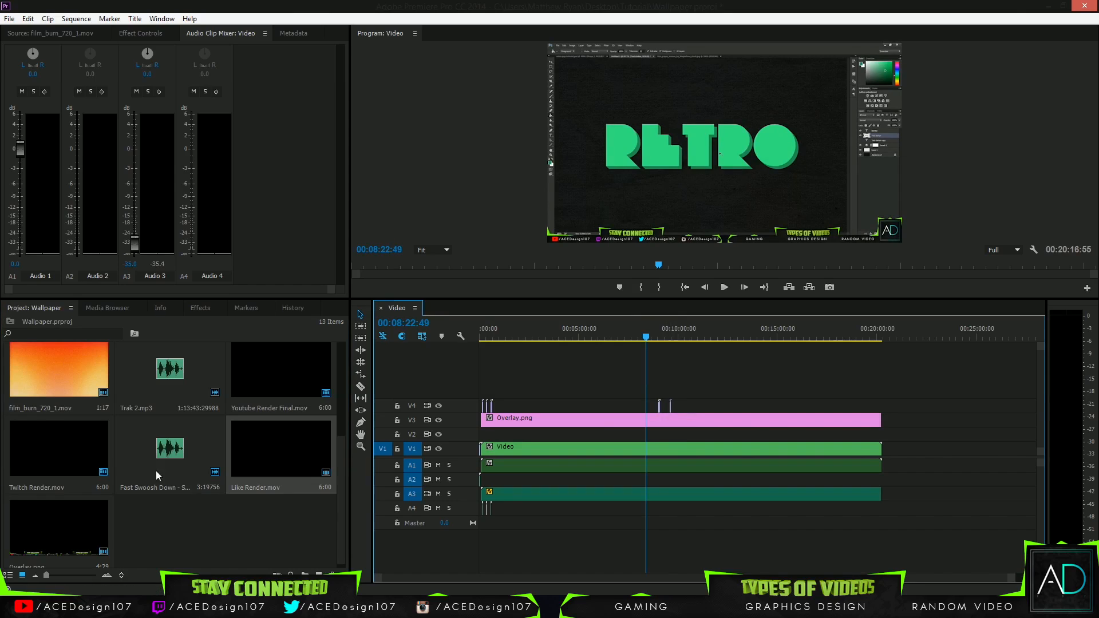
drag(95, 467, 682, 409)
Step: Place the Fast Swoosh Down sound on A4 at the start of each of the three mid-video lower thirds, and park the playhead at 00:09:03:56
drag(645, 334, 658, 336)
key(=)
key(=)
key(=)
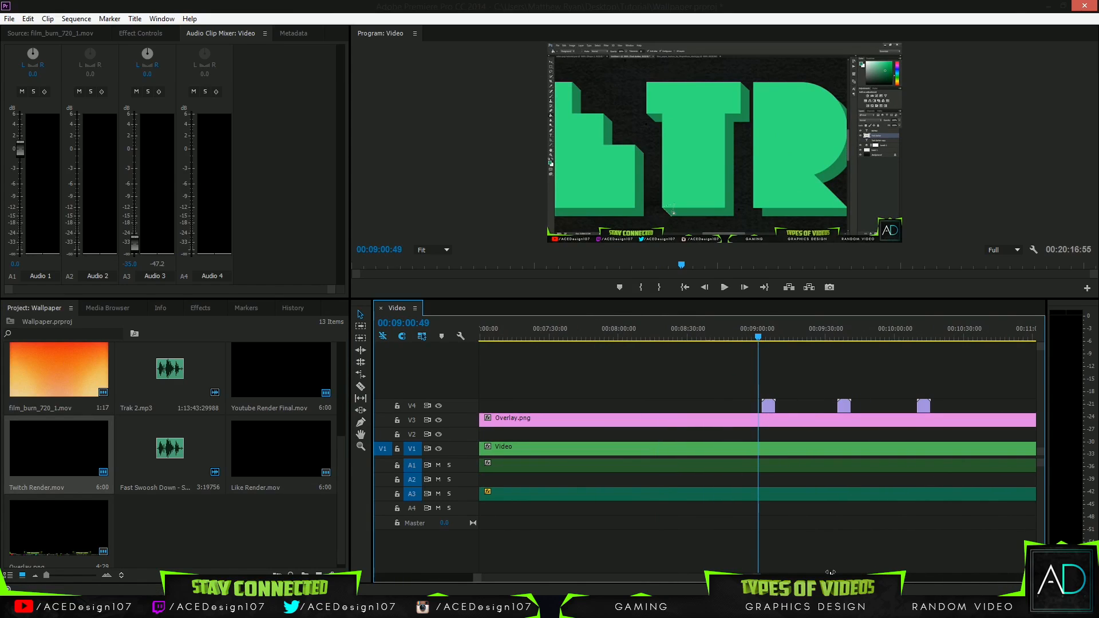
drag(190, 439, 764, 510)
drag(217, 461, 752, 518)
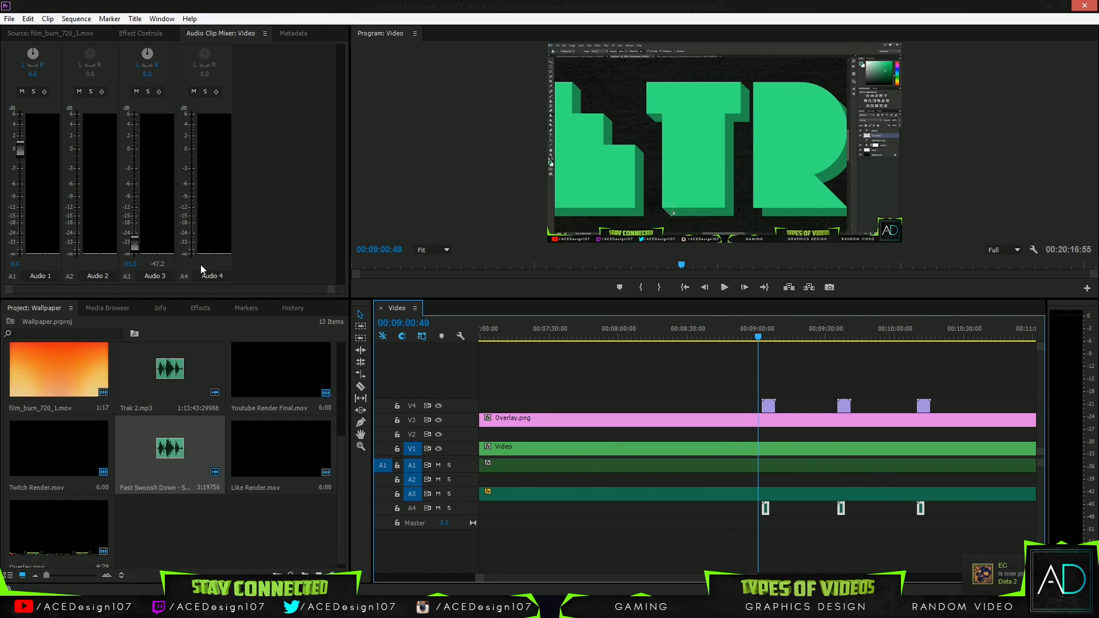
key(space)
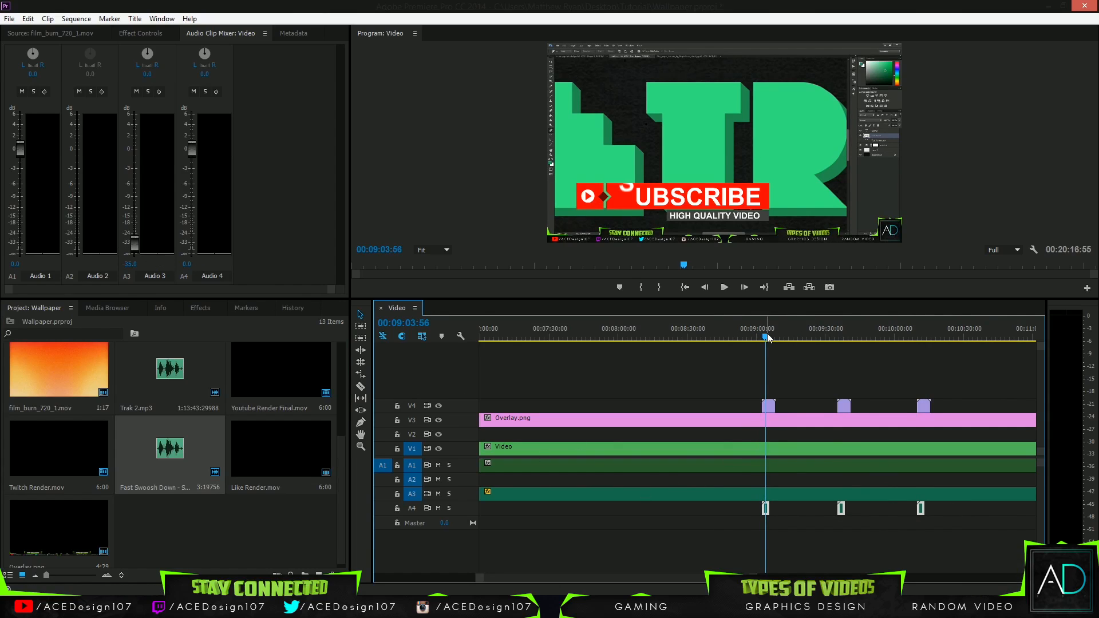
Step: Set the clip volume of the three mid-video swoosh sounds on A4 to -15 dB
click(187, 264)
text(-1)
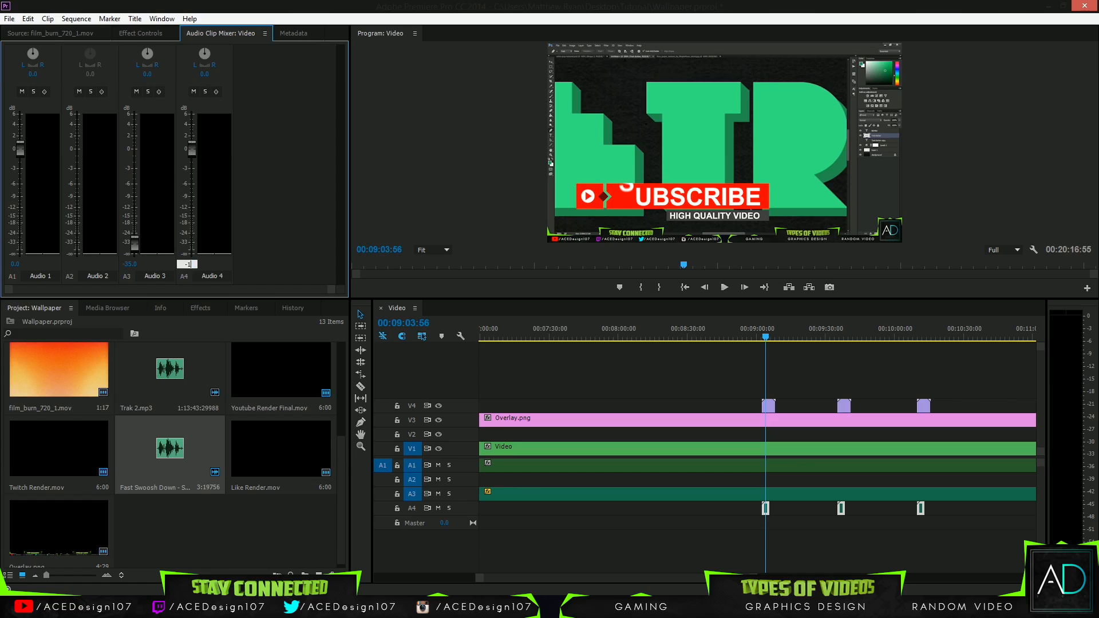
text(5)
key(Return)
click(837, 340)
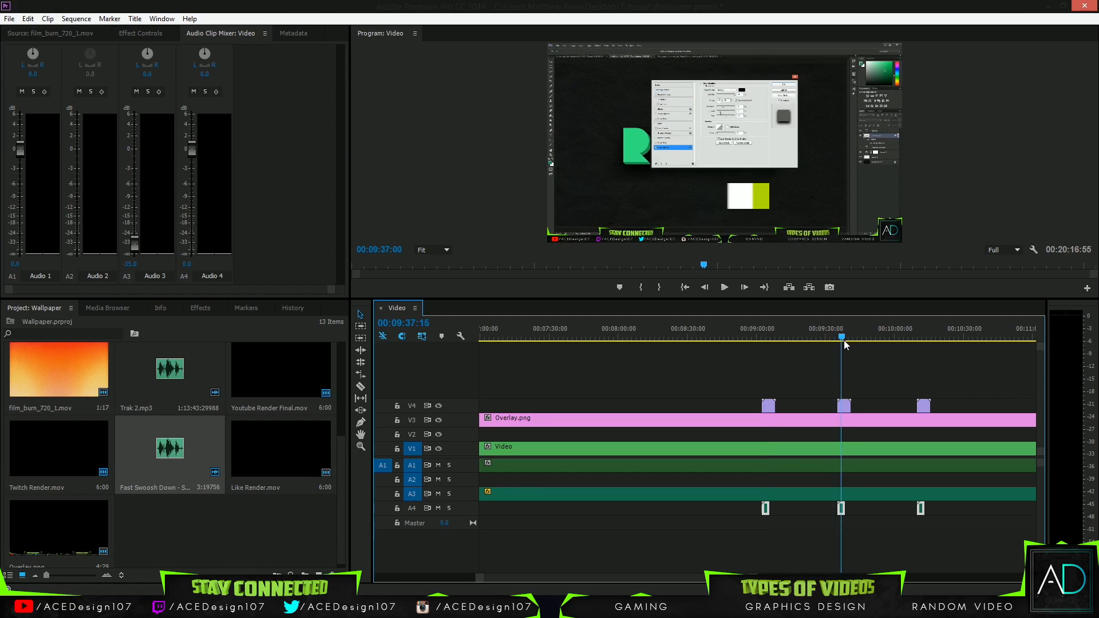
click(188, 264)
text(-15)
key(Return)
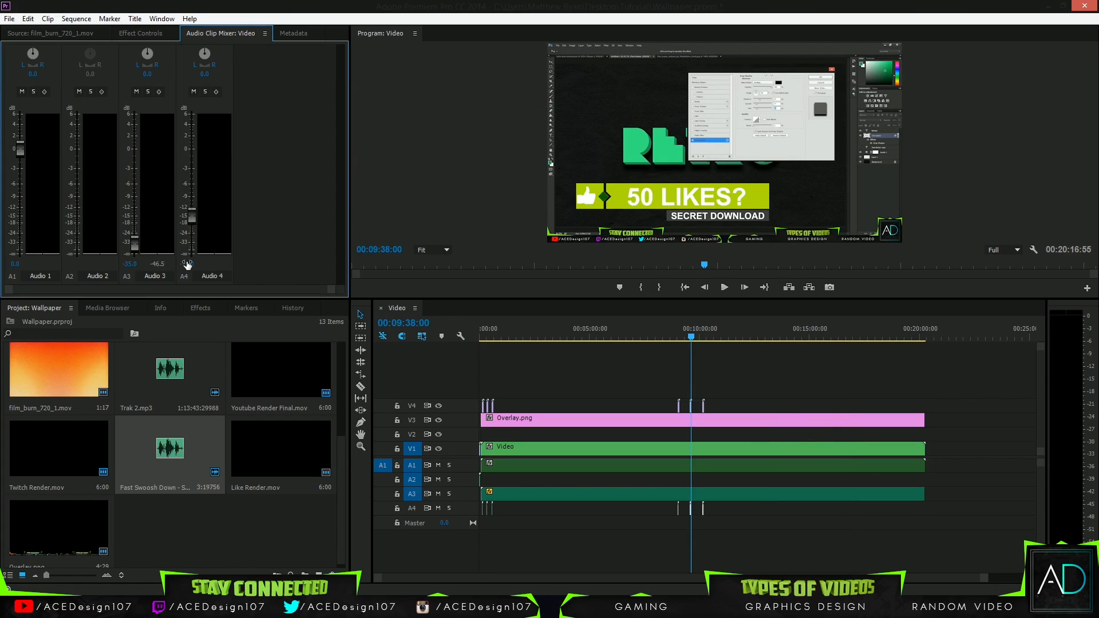
click(703, 338)
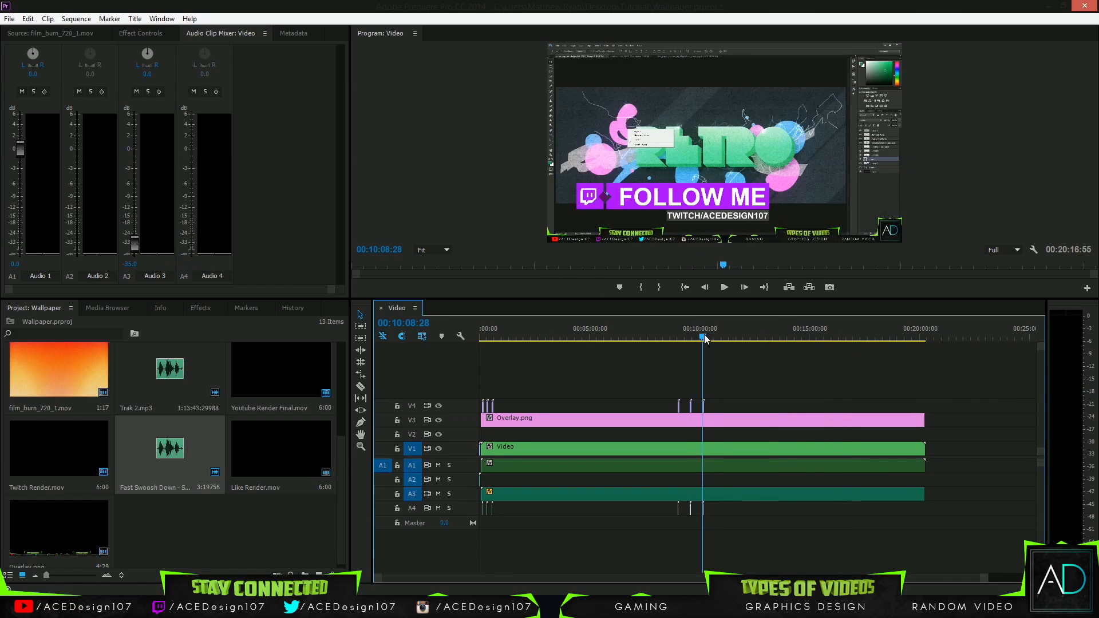
click(186, 265)
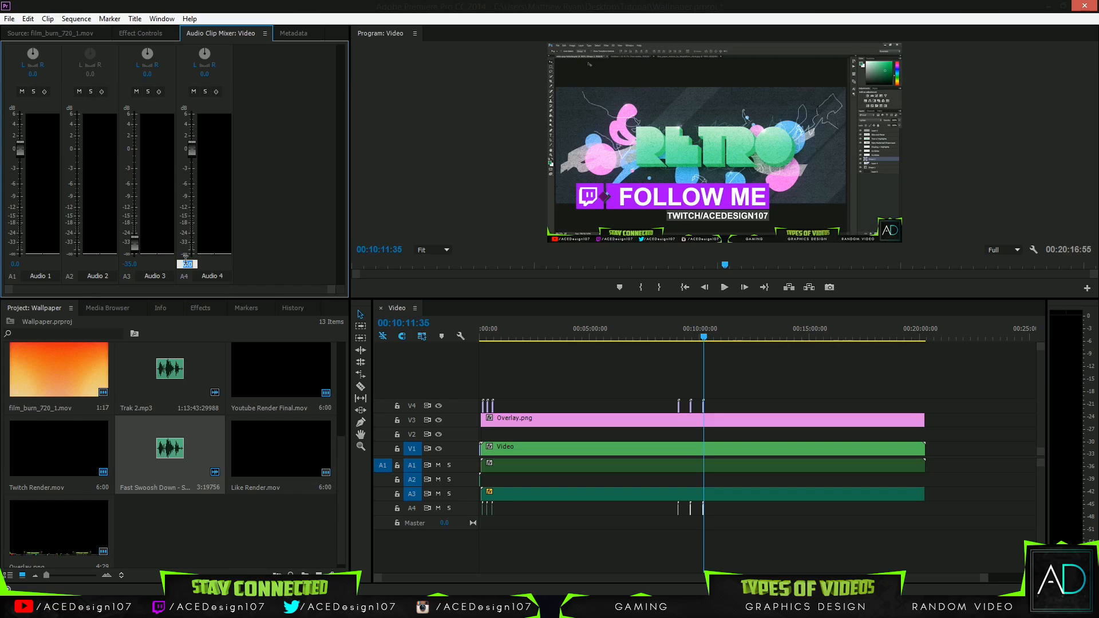
text(-15)
key(Return)
Step: Place Youtube Render Final.mov, Like Render.mov and Twitch Render.mov in that order on V4, spaced apart from about 00:19:37 to the video's end
drag(709, 338, 884, 337)
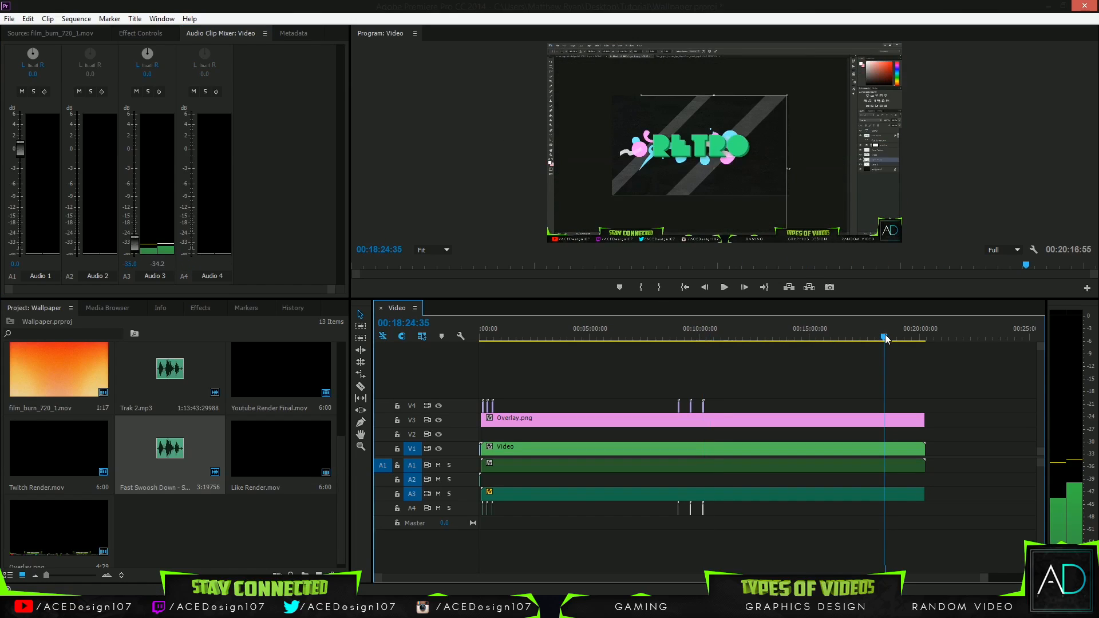
click(990, 580)
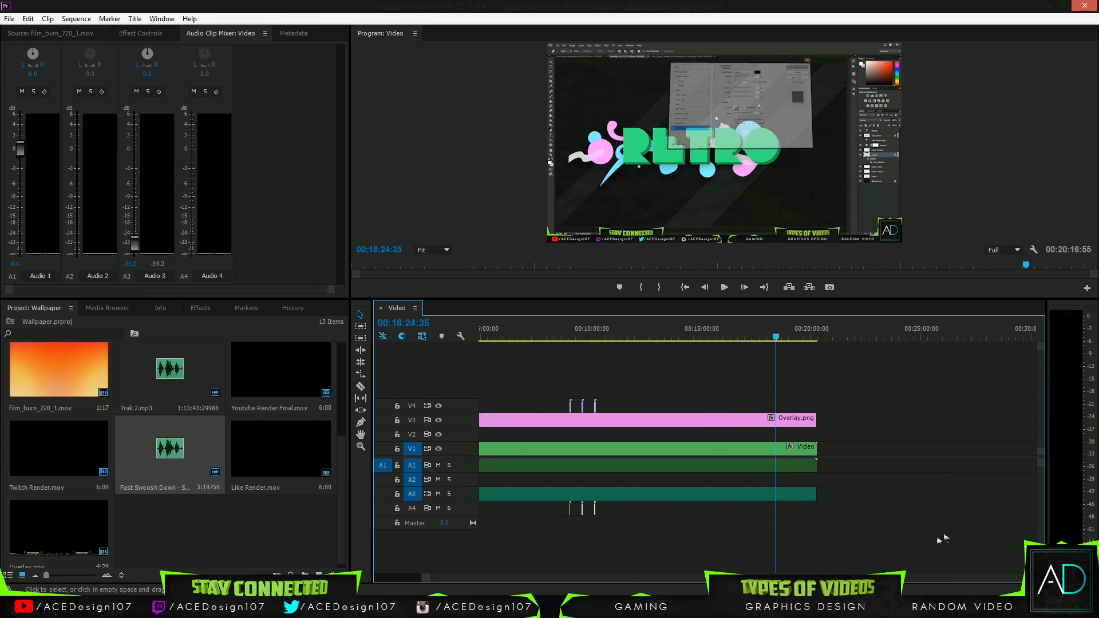
key(equal)
key(equal)
key(equal)
drag(818, 336, 782, 336)
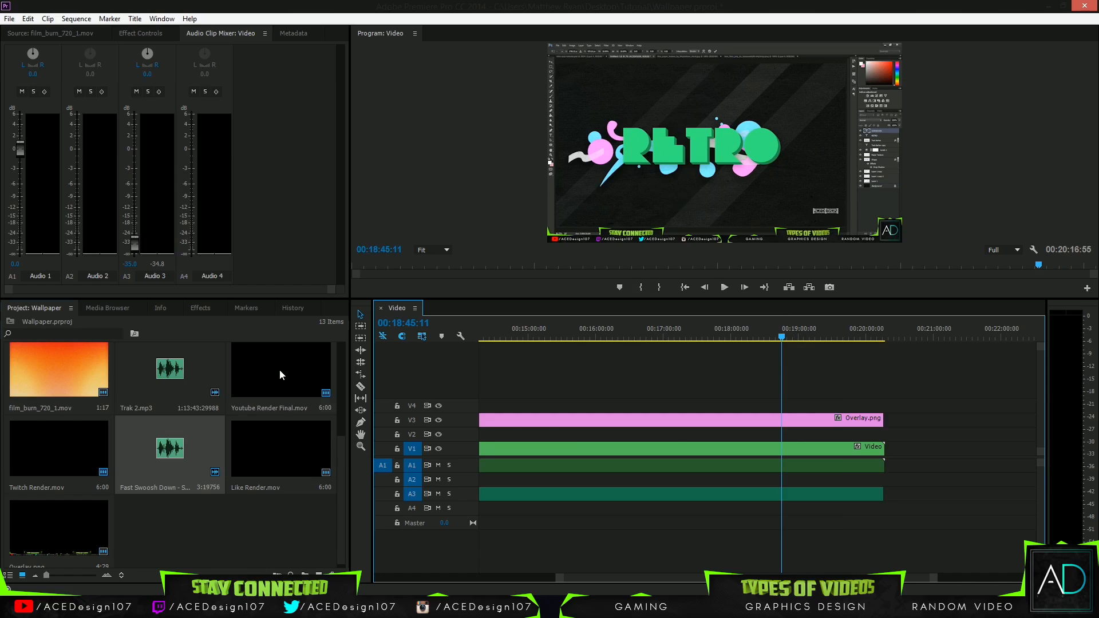
drag(319, 373, 843, 405)
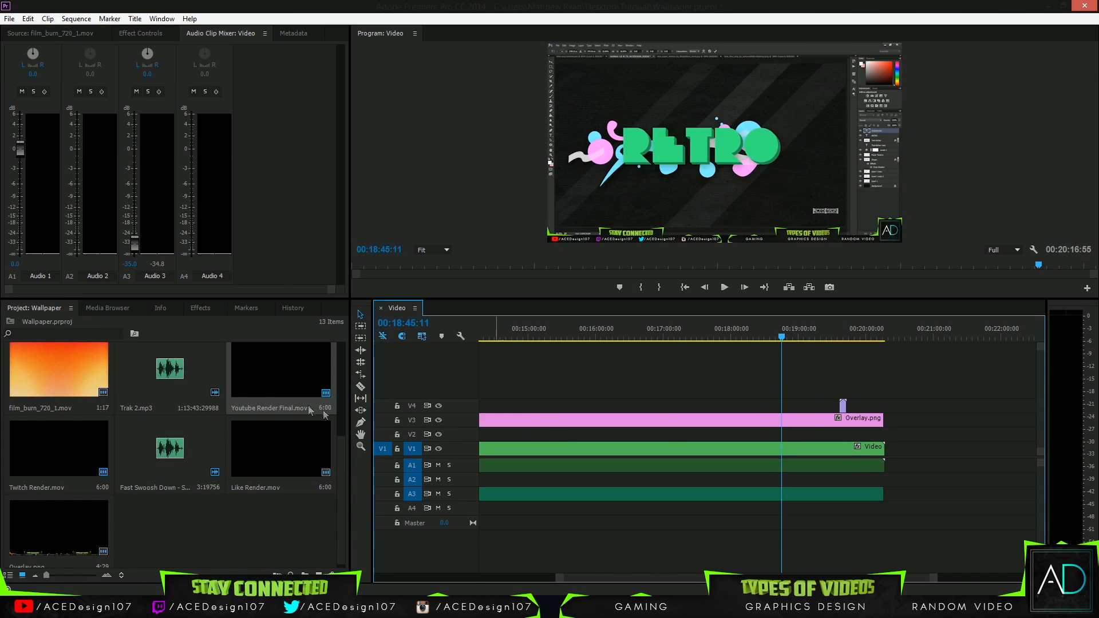
drag(280, 458, 860, 405)
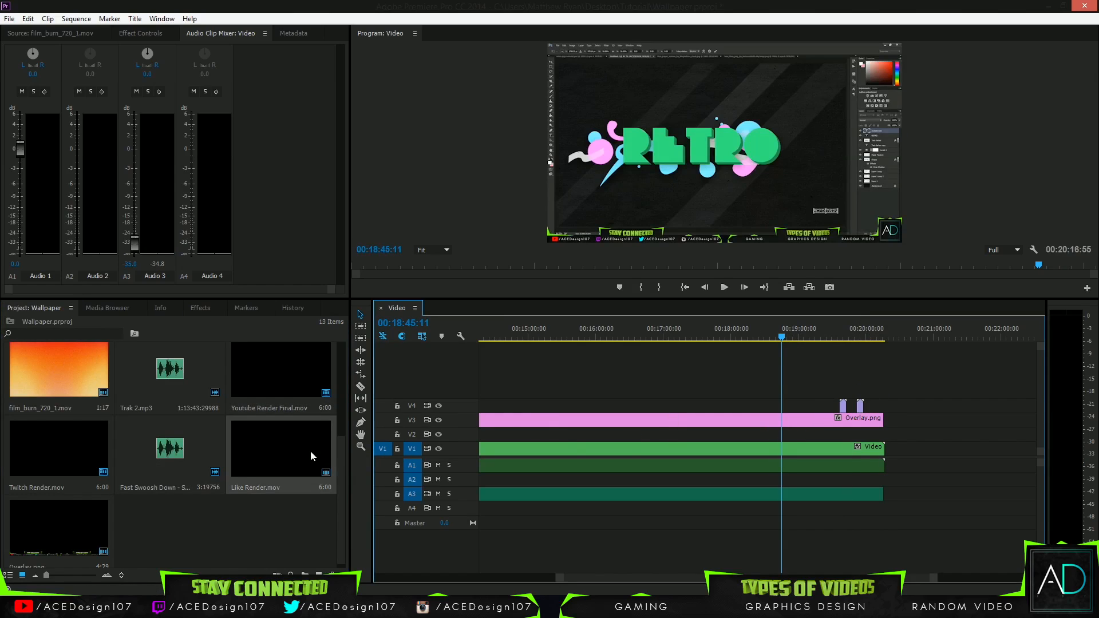
drag(316, 452, 880, 405)
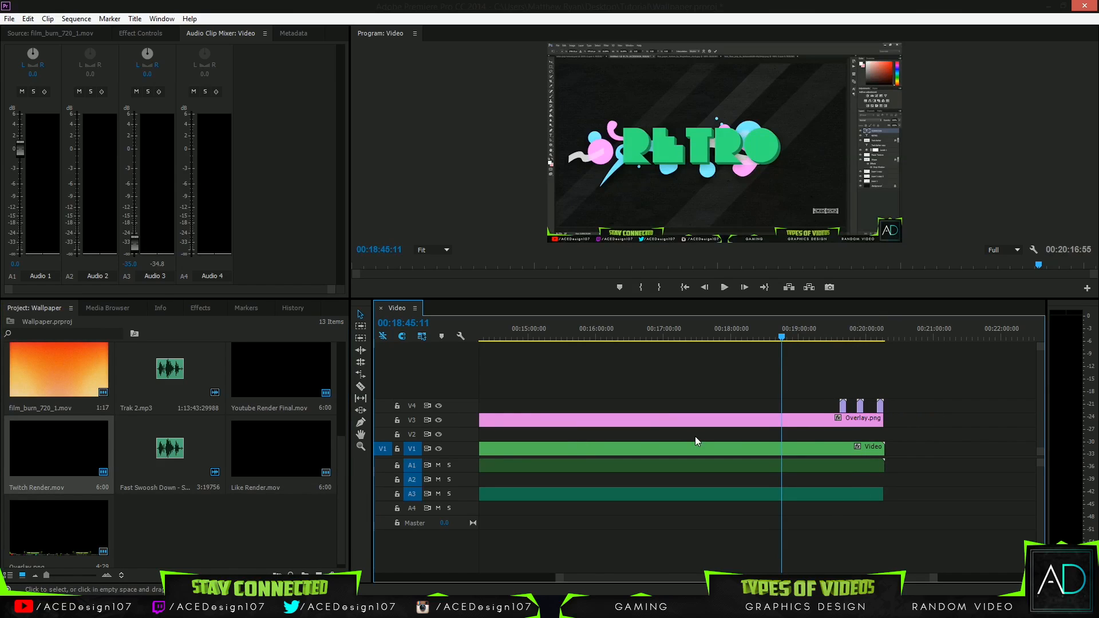
Step: Place the Fast Swoosh Down sound on A4 at the start of the closing lower thirds, and park the playhead at 00:19:35:31
drag(165, 484, 857, 508)
drag(137, 466, 878, 510)
drag(824, 338, 841, 342)
Step: Set the clip volume of the swoosh sound under the closing YouTube lower third to -15 dB
click(947, 579)
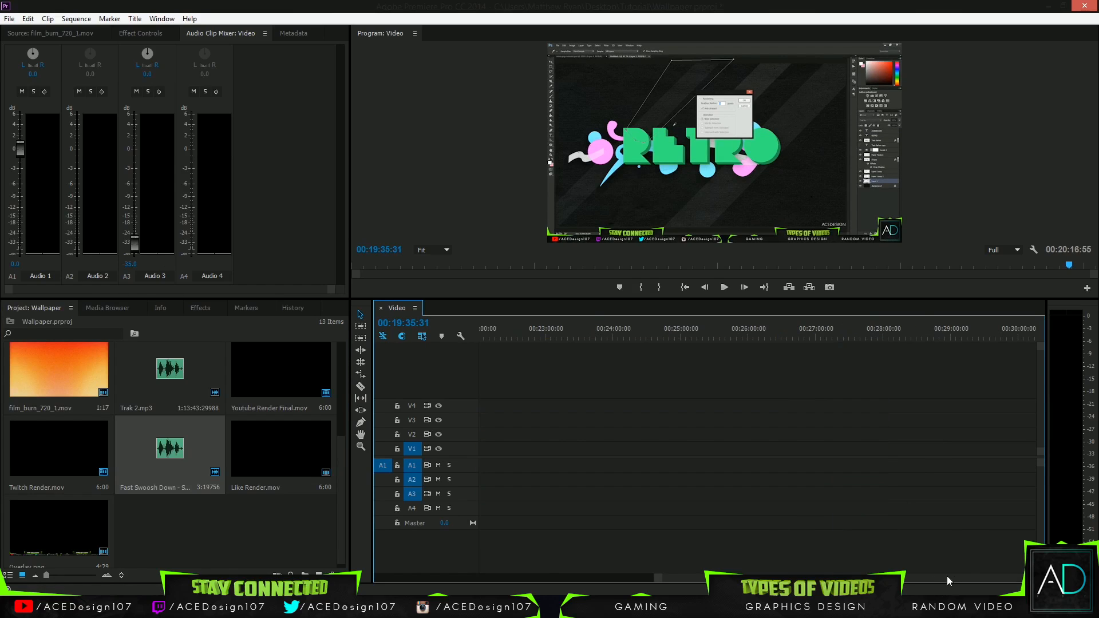
mouse_move(662, 582)
mouse_down()
mouse_move(564, 574)
mouse_move(663, 579)
mouse_up()
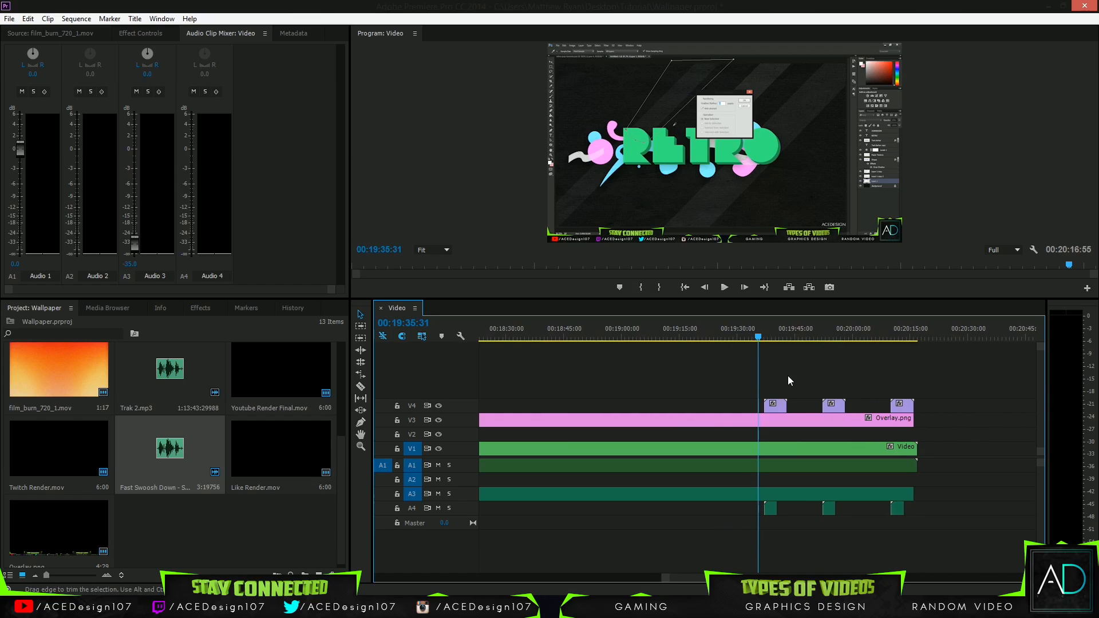
click(772, 339)
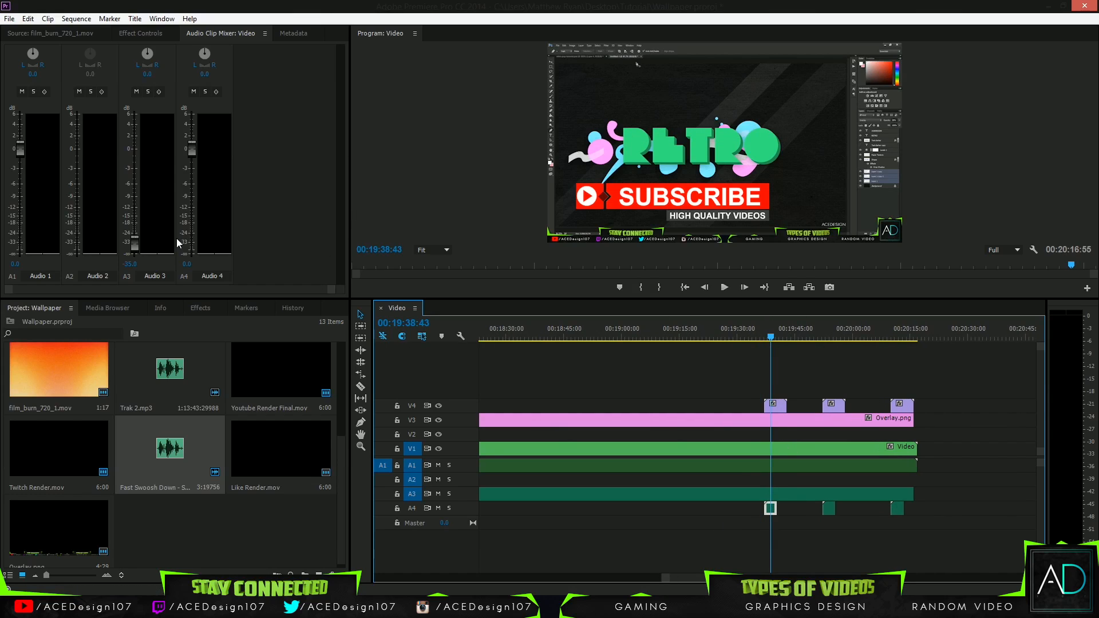
click(189, 263)
text(-15)
key(Return)
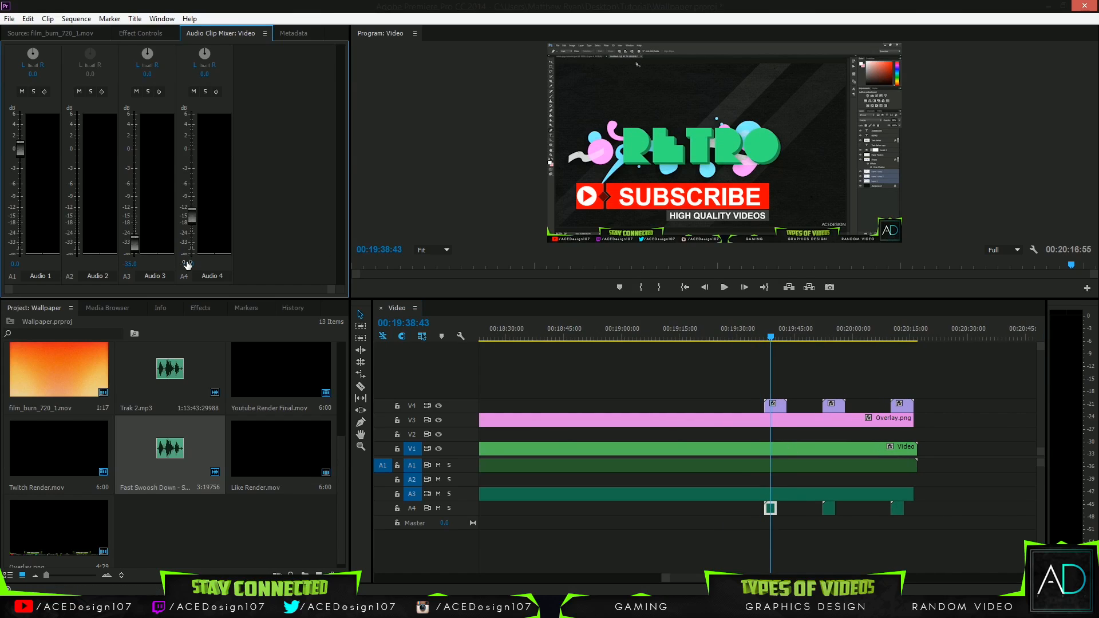
Step: Set the clip volume of the swoosh sounds under the closing Like and Twitch lower thirds to -15 dB
click(824, 502)
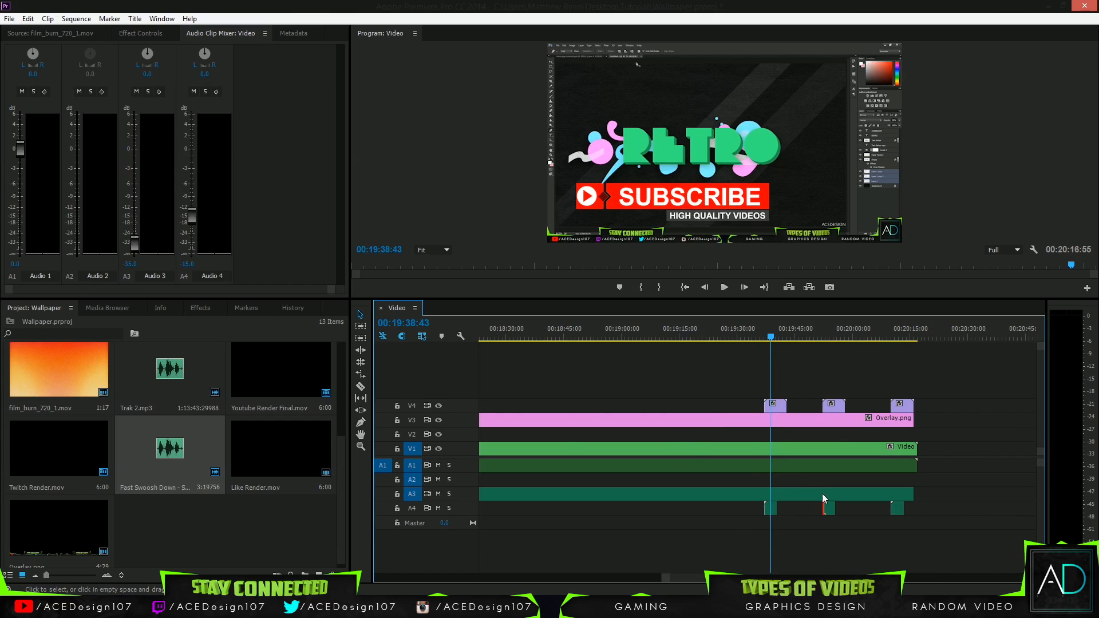
click(901, 336)
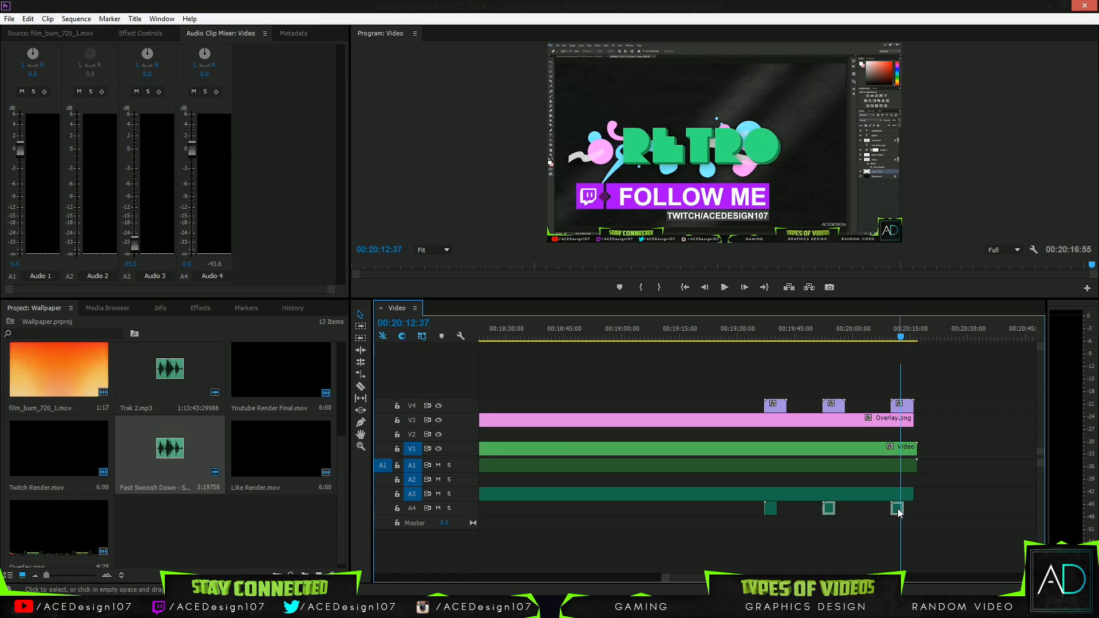
click(188, 264)
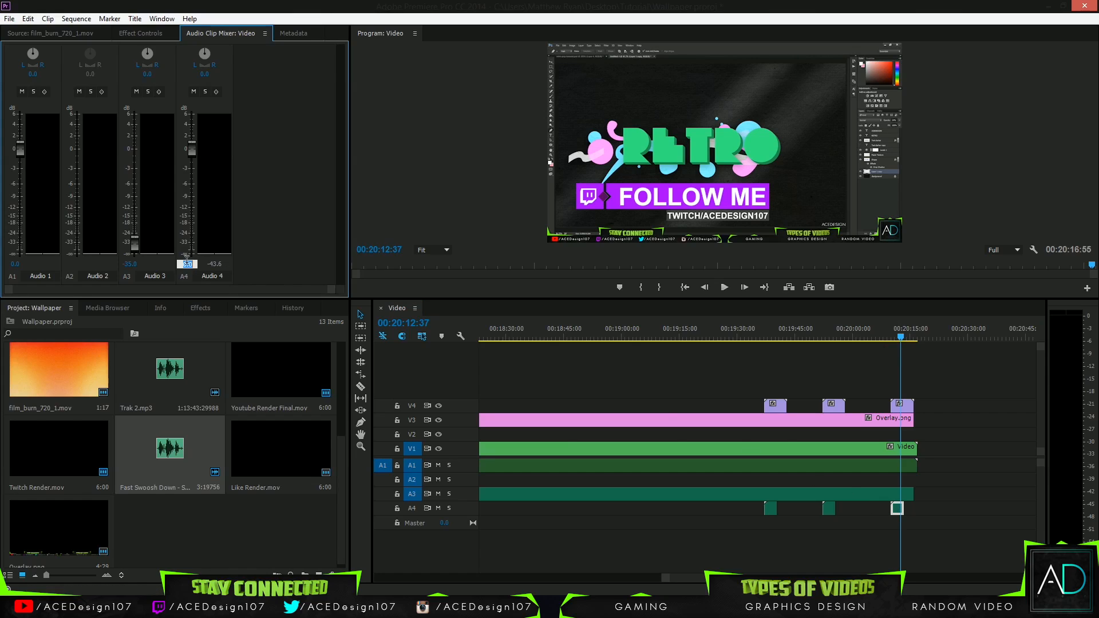
text(-15)
key(Return)
click(767, 337)
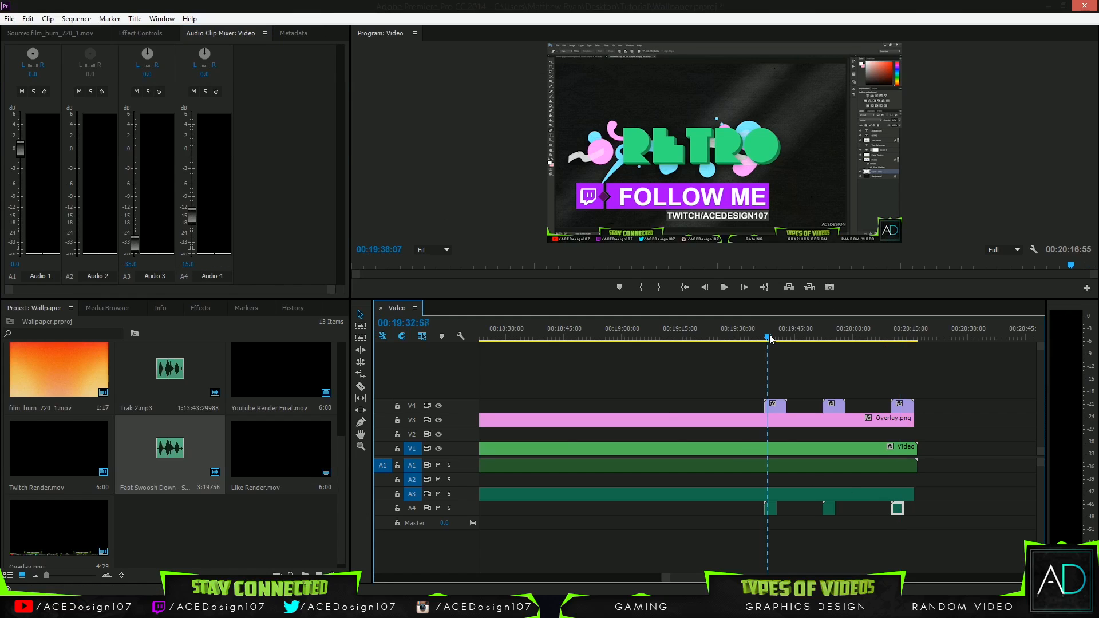
click(771, 509)
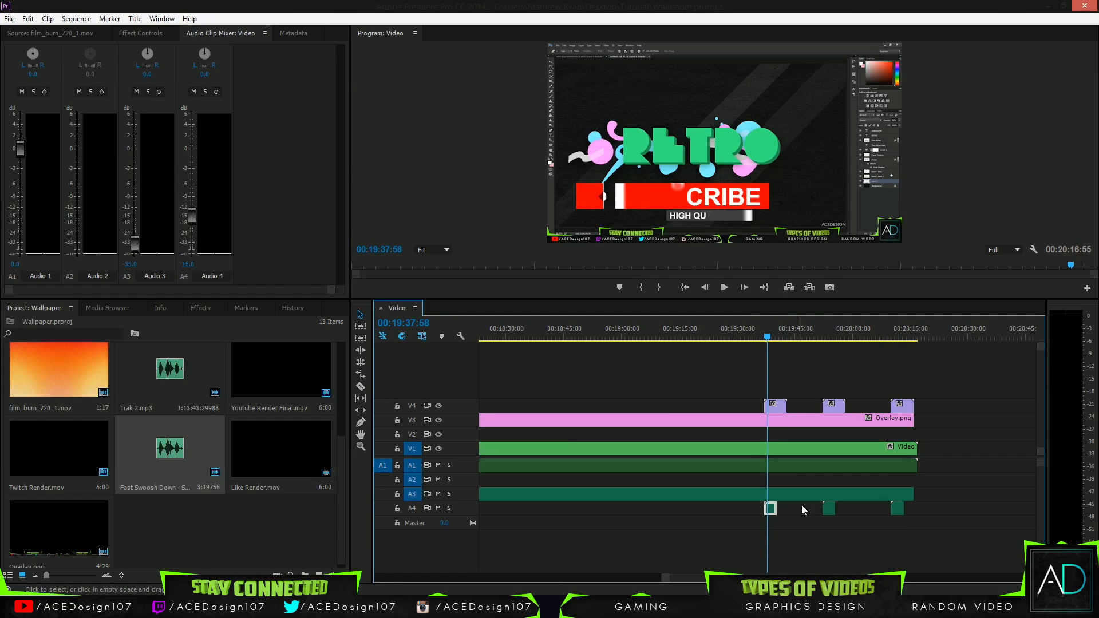
click(828, 509)
Step: Park the playhead at 00:02:47:43 and enlarge the program monitor by shrinking the timeline area
key(minus)
key(minus)
key(minus)
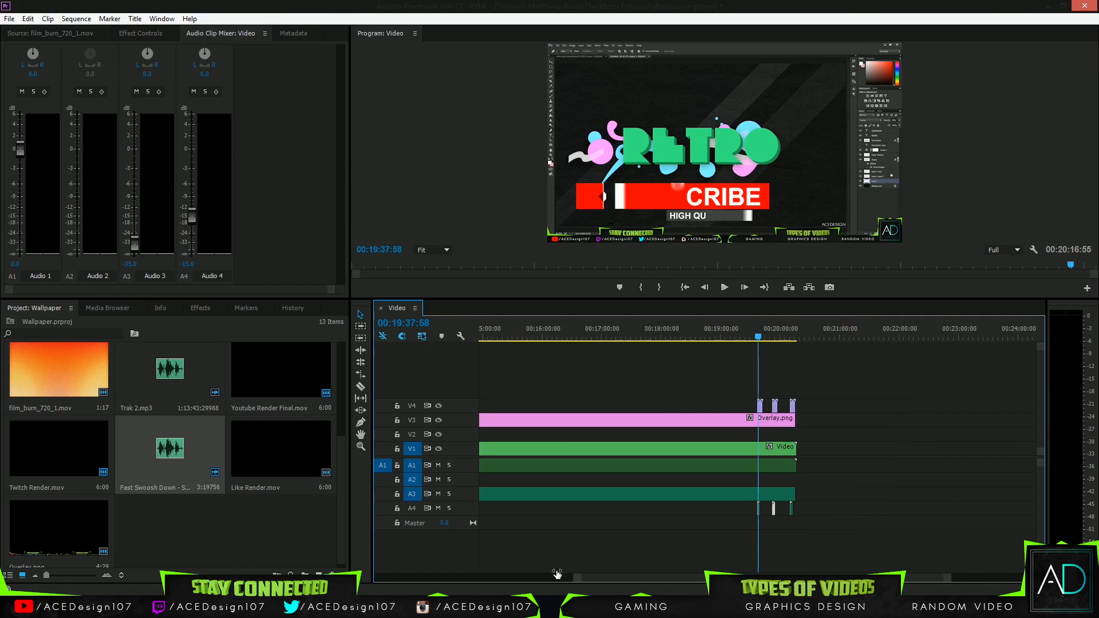
drag(787, 327, 531, 341)
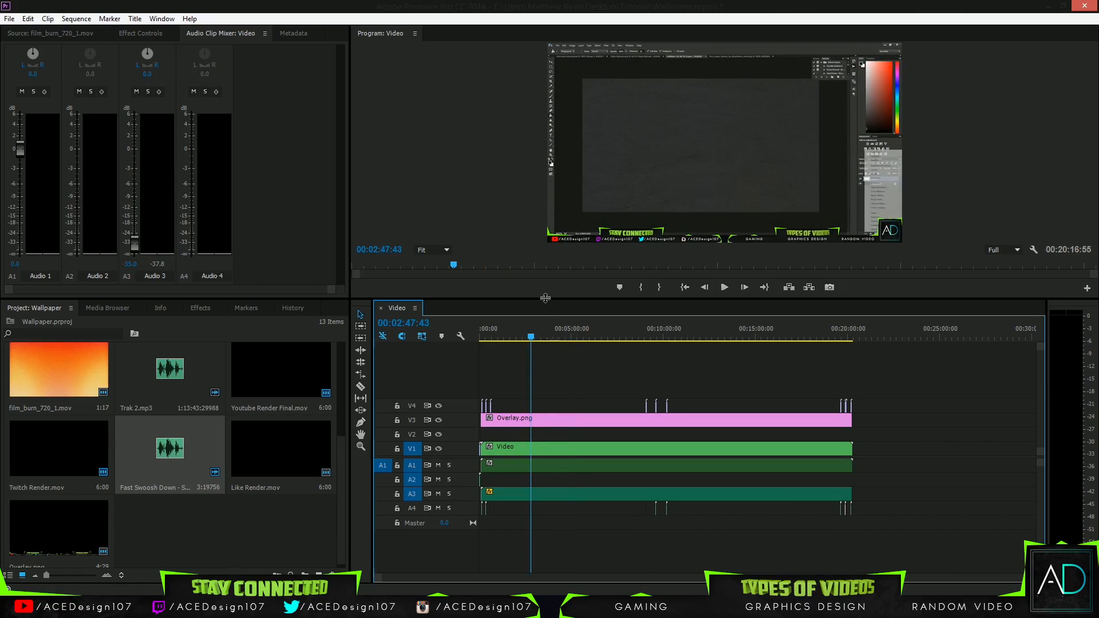
drag(545, 298, 496, 491)
Step: Create a new title named Text
click(132, 20)
click(275, 32)
text(Text)
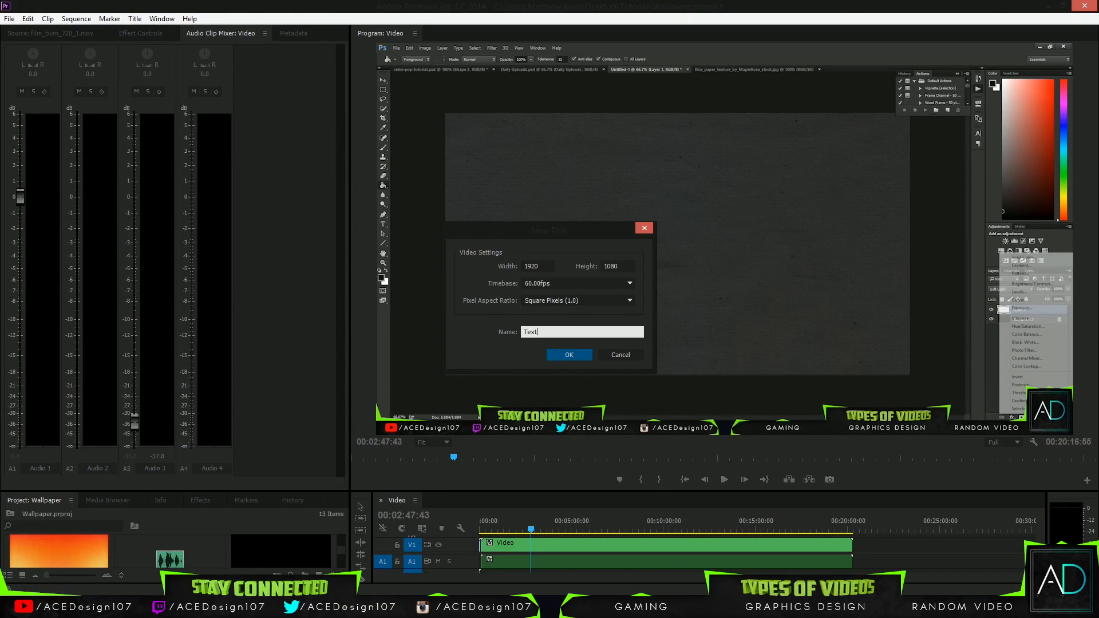
key(Return)
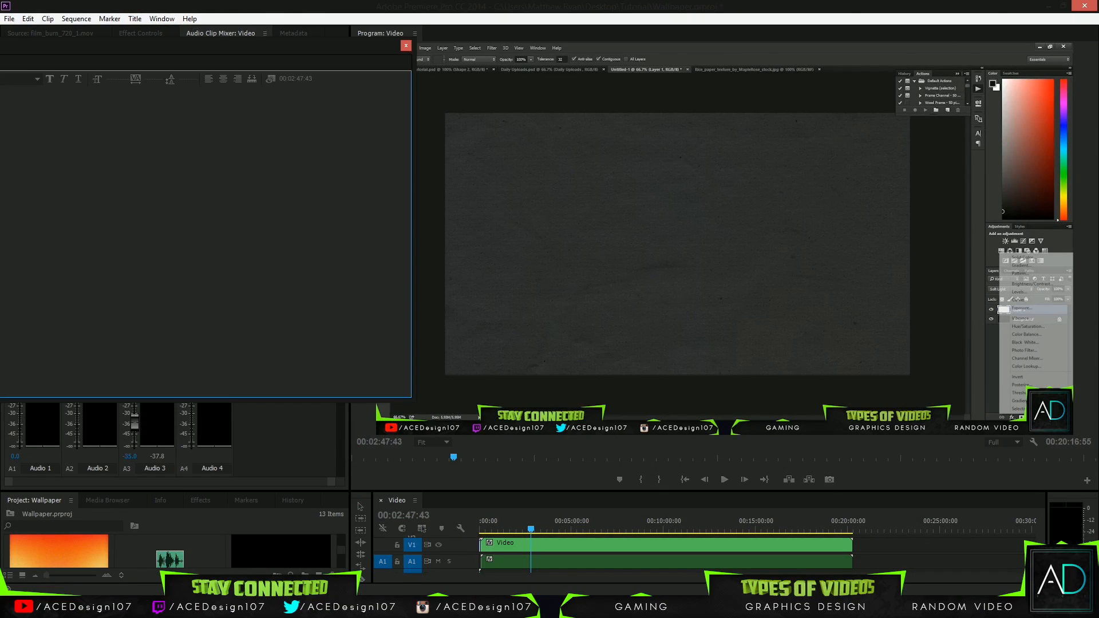
Step: Add the text "HERE IS TEXT" to the title near the middle of the frame
click(354, 228)
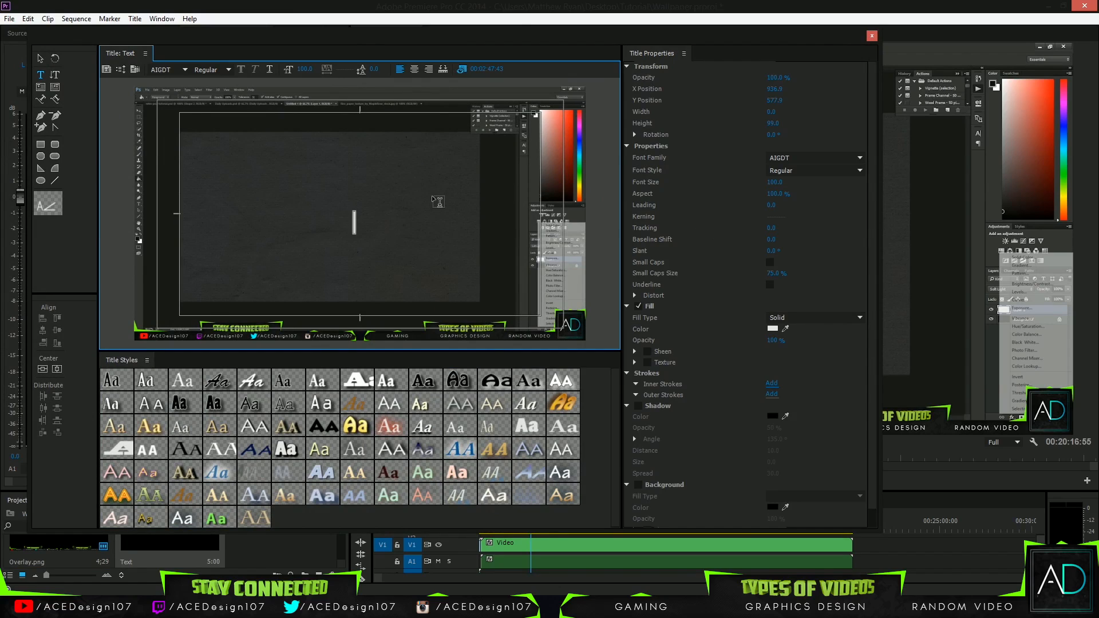
text(HERE )
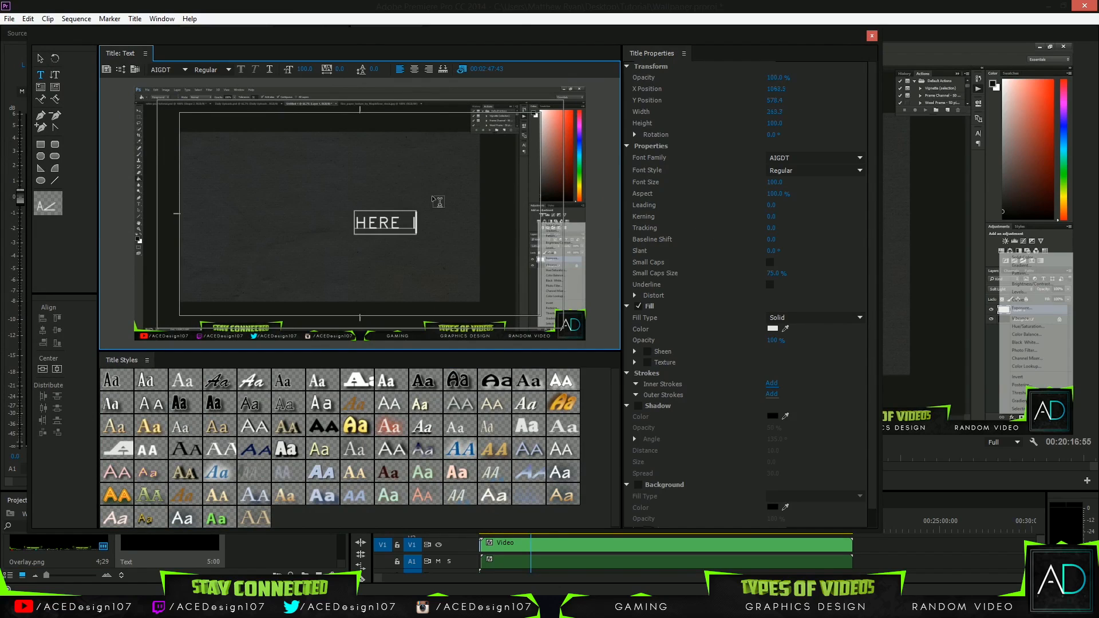
text(IS t)
key(BackSpace)
key(BackSpace)
text(TEXT)
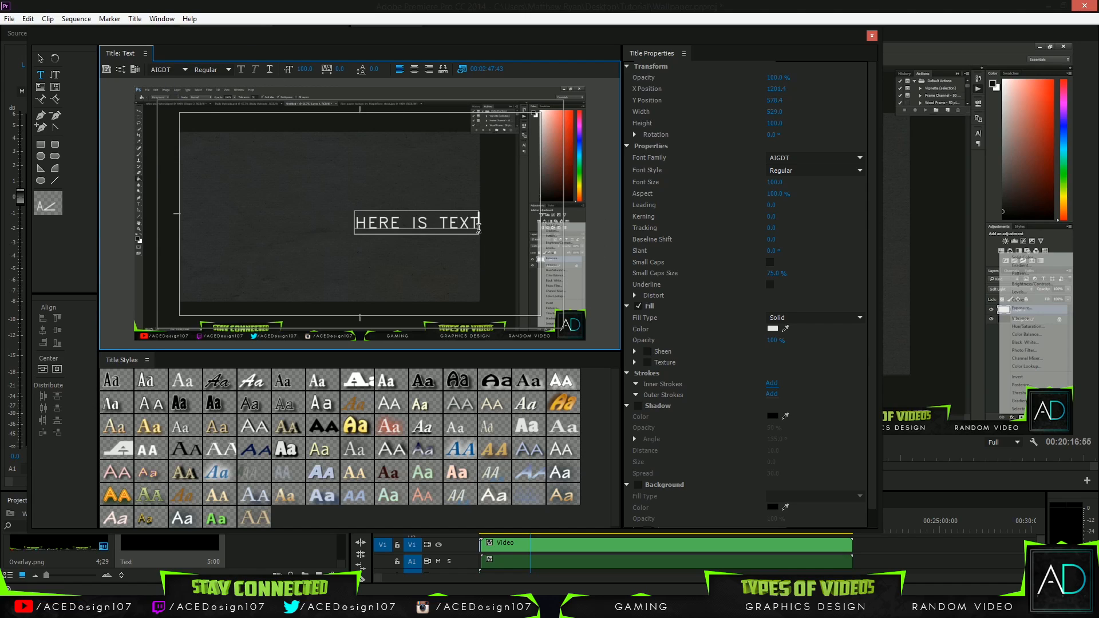
key(Escape)
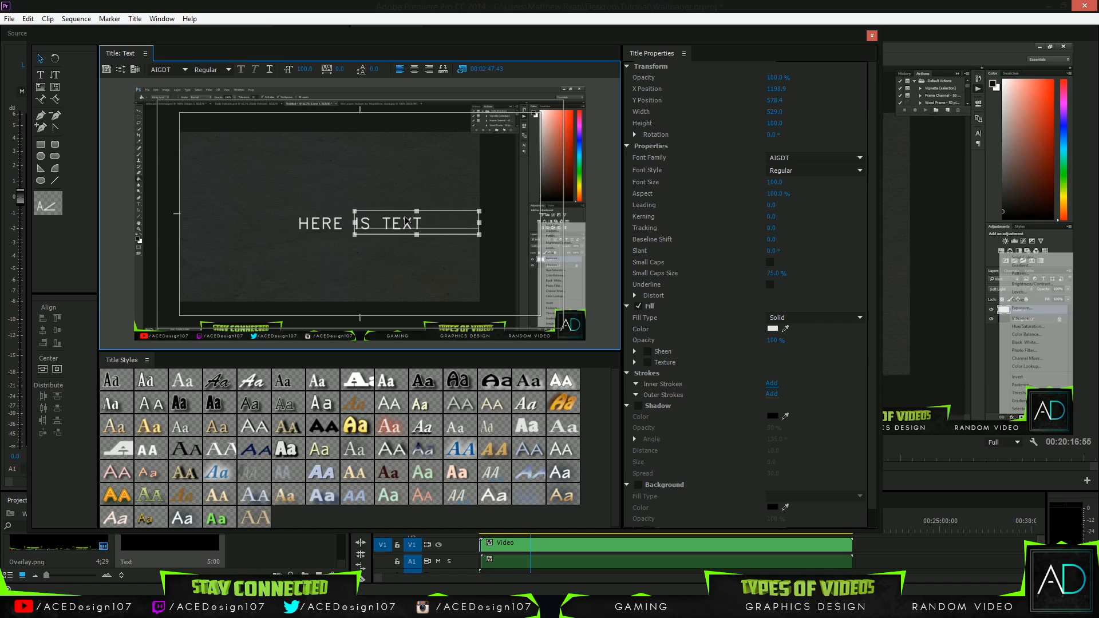
Step: Scale the title text up to a font size of 175 and move it closer to the centre of the frame
drag(467, 221, 504, 287)
key(ctrl+z)
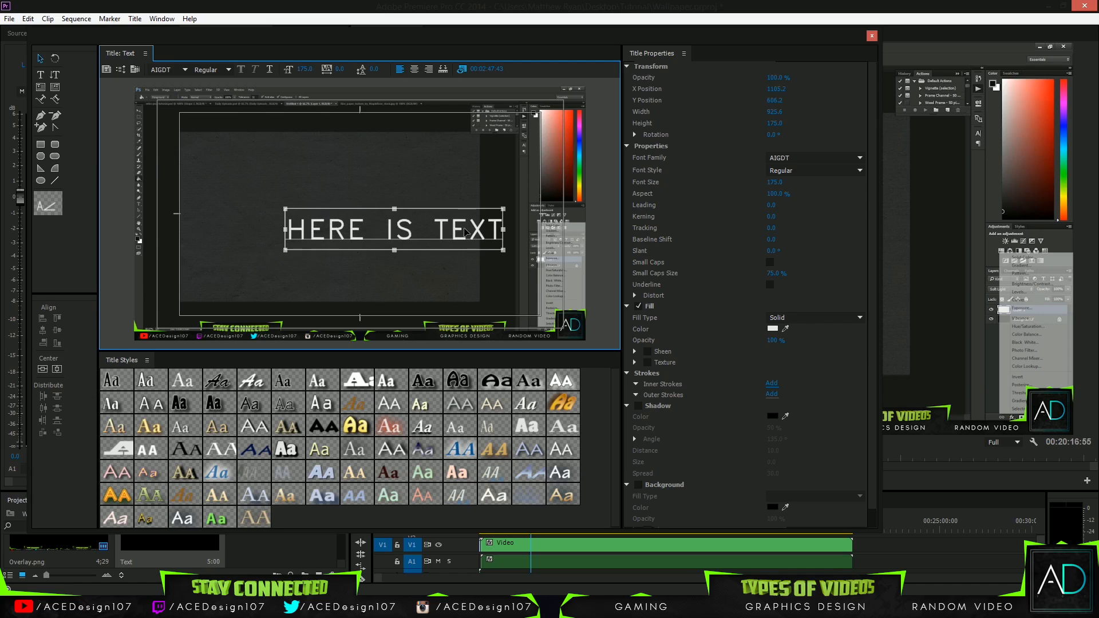
drag(465, 232, 429, 221)
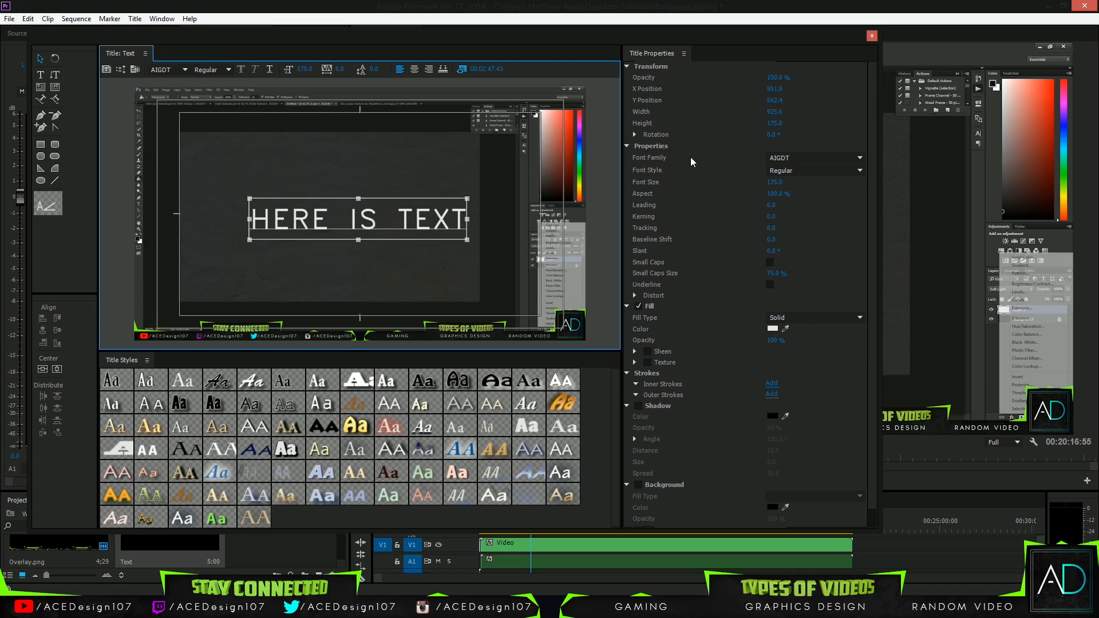
Step: Change the title's font family to American Captain and scale the text to a font size of about 211.7
click(860, 159)
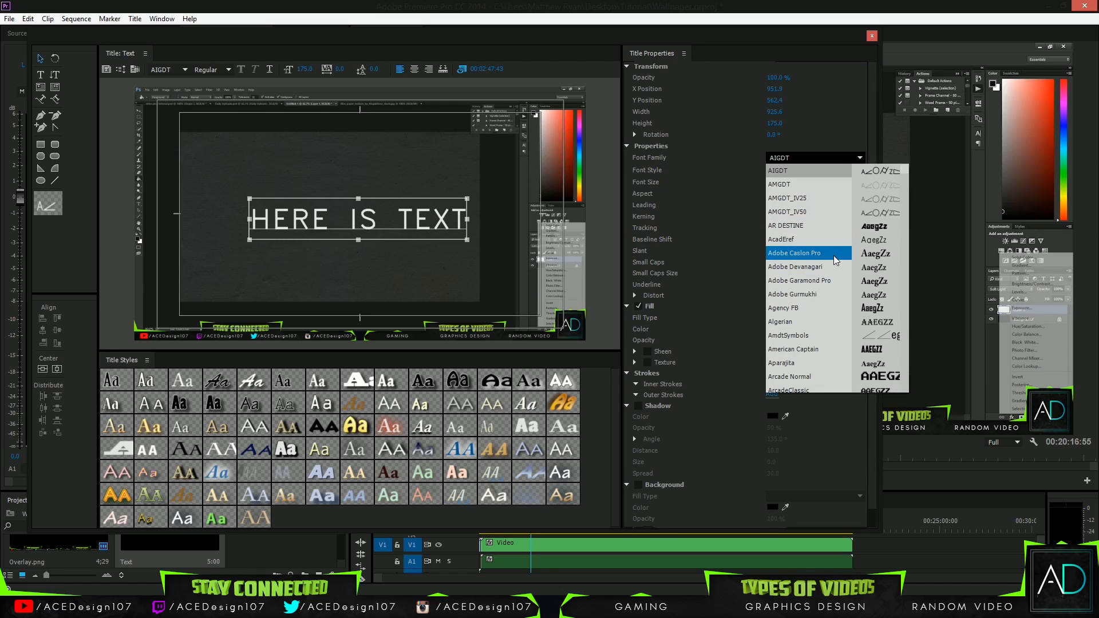
click(813, 349)
drag(417, 235, 444, 248)
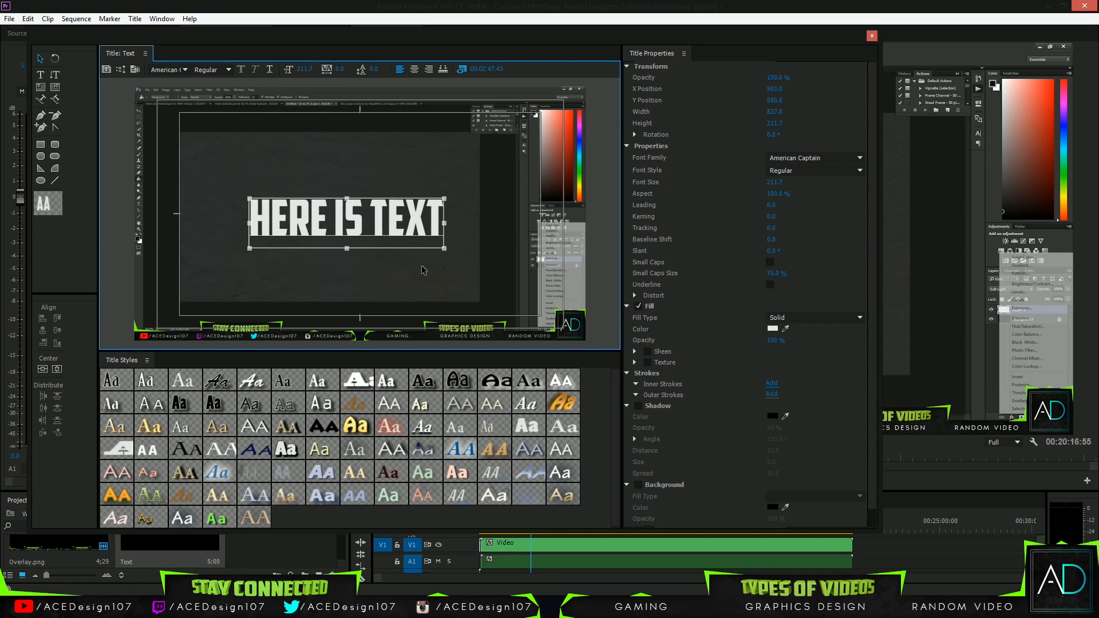
Step: Close the title editor and enlarge the timeline area again so all tracks fit
click(345, 520)
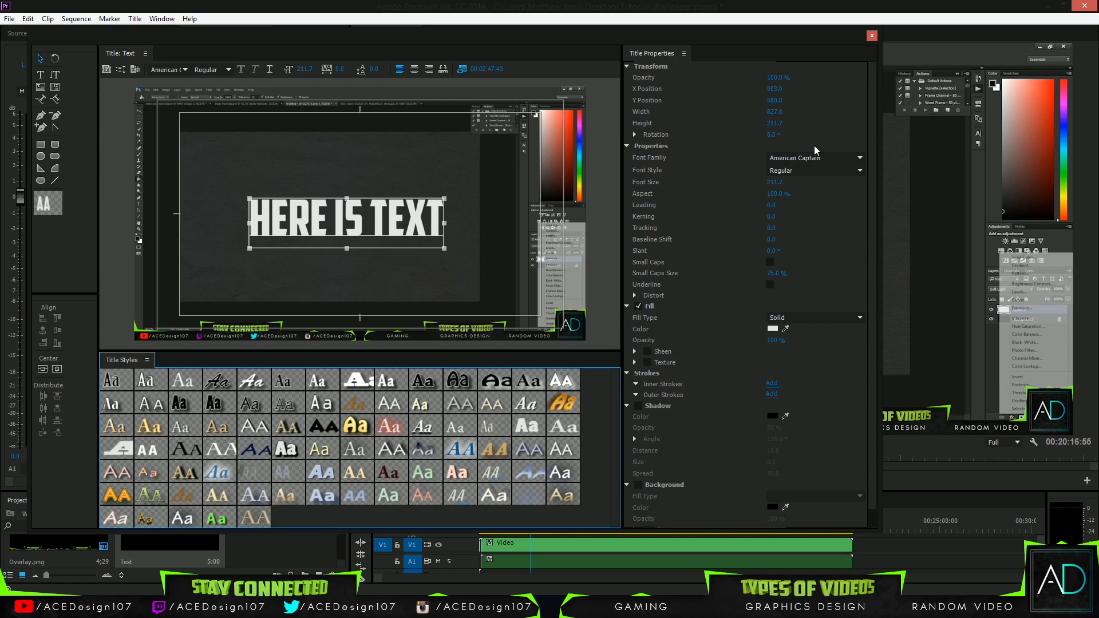
click(871, 36)
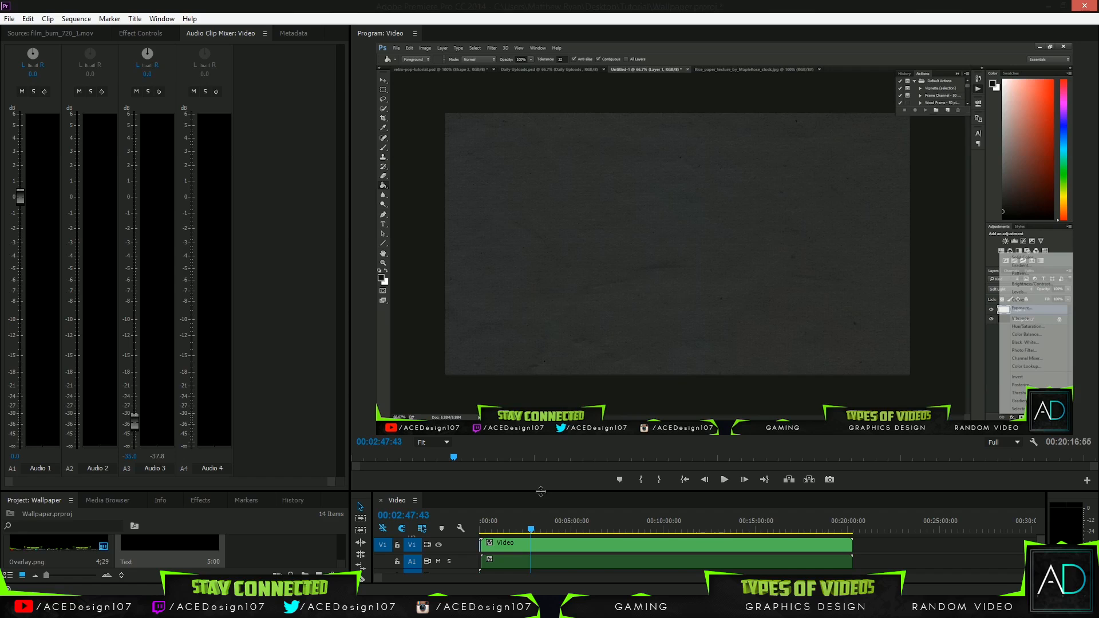
drag(540, 491, 540, 312)
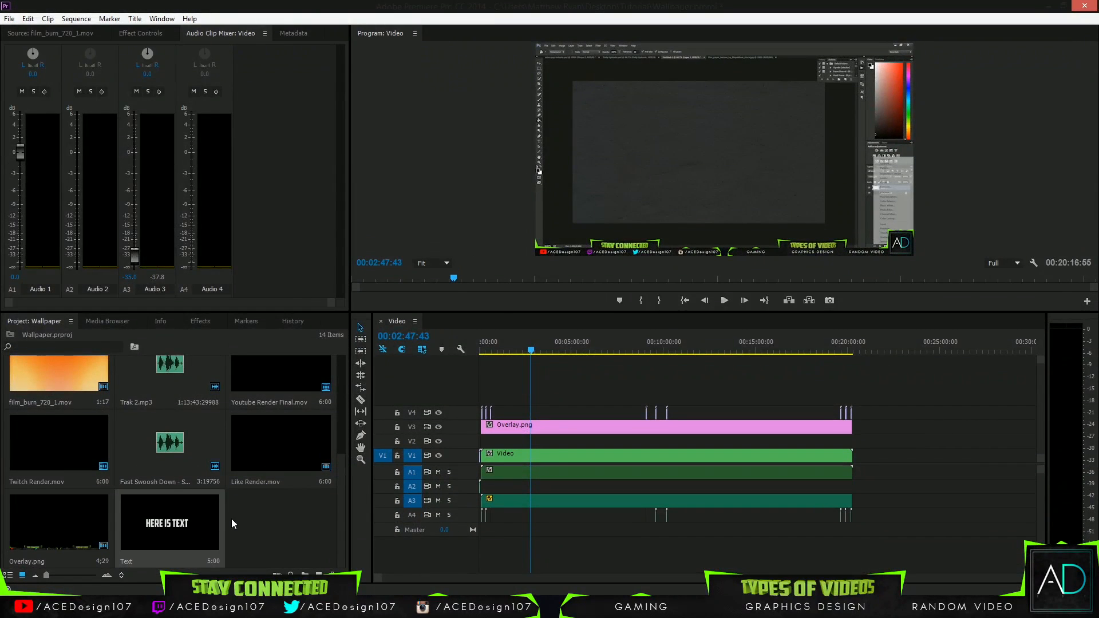
Step: Place the Text title on track V4 at 00:02:47:43, above the overlay clip
drag(175, 529, 532, 533)
drag(1036, 578, 851, 577)
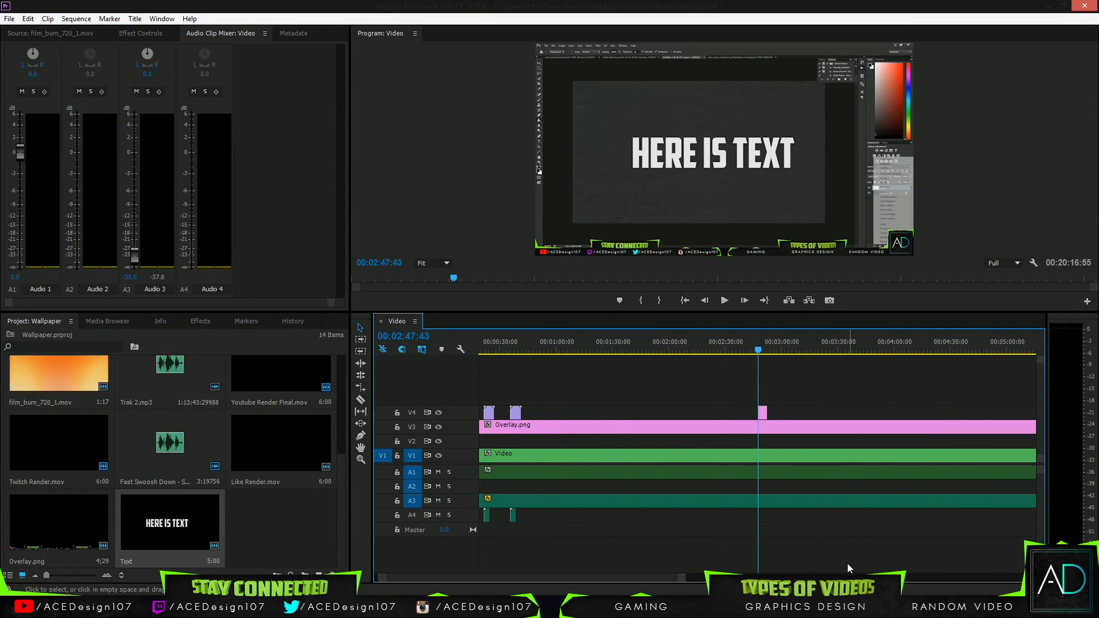
drag(758, 350, 763, 351)
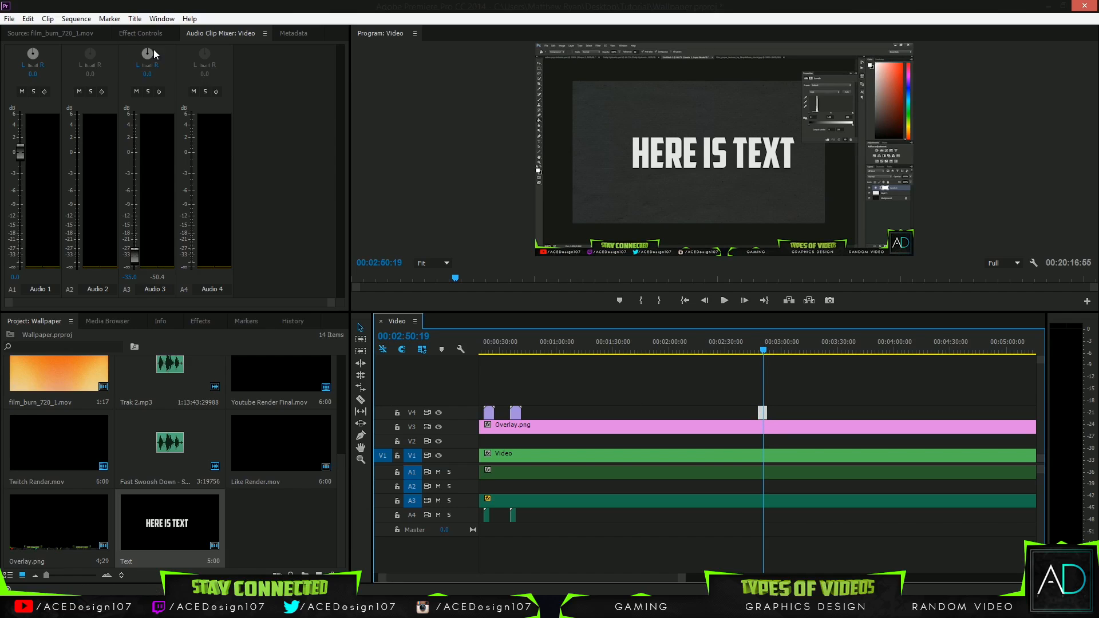
Step: Set the title clip's opacity blend mode to Overlay and check it over the footage near the start of the clip
click(141, 34)
click(9, 92)
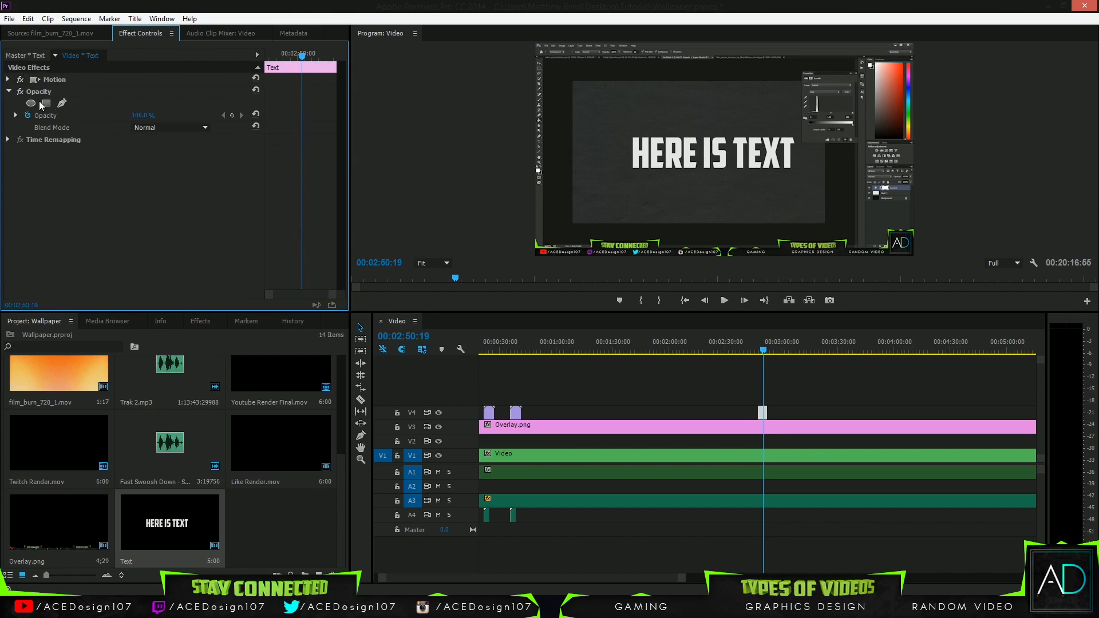
click(176, 127)
click(172, 304)
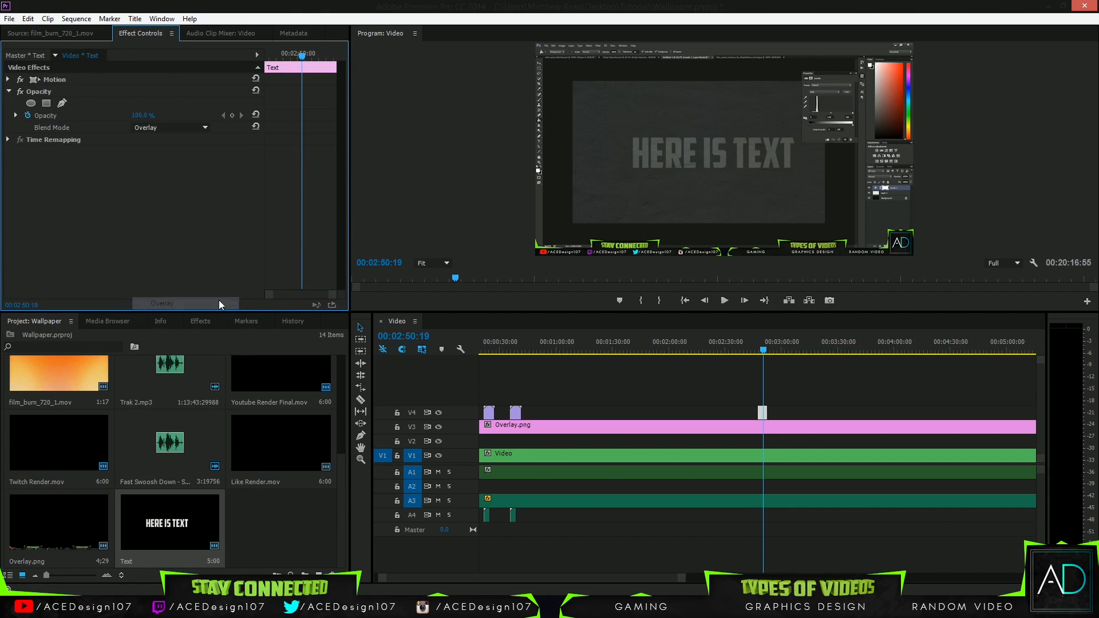
click(760, 350)
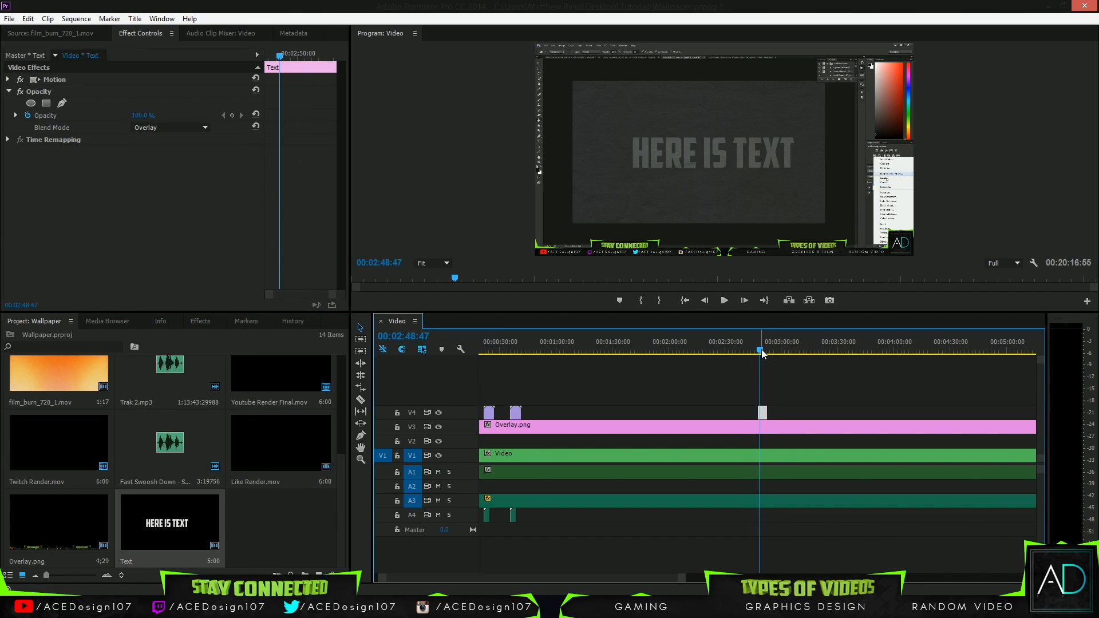
click(671, 141)
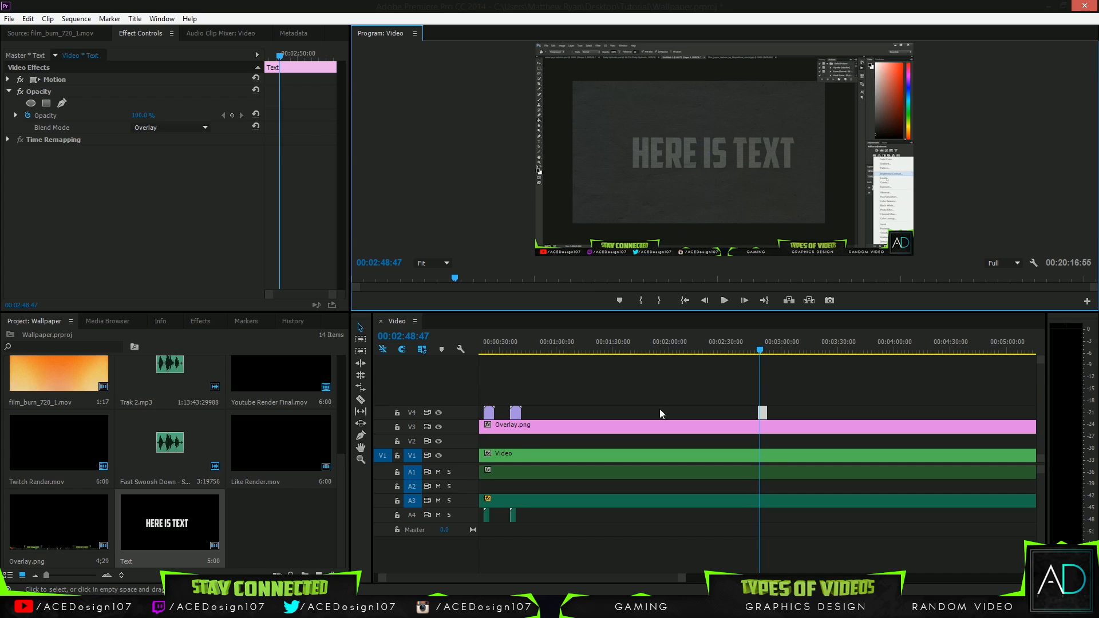
Step: Move the title clip's motion position to 1528, 314, toward the upper-right part of the frame
click(8, 80)
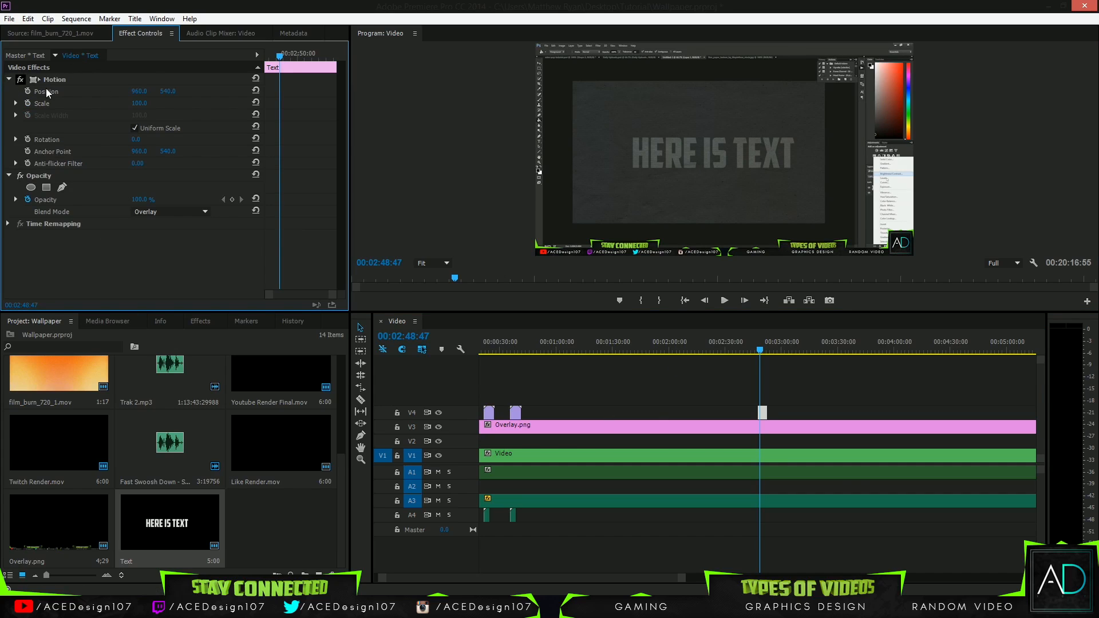
drag(139, 91, 427, 92)
mouse_move(168, 97)
mouse_down()
mouse_move(174, 90)
mouse_move(161, 91)
mouse_move(179, 91)
mouse_up()
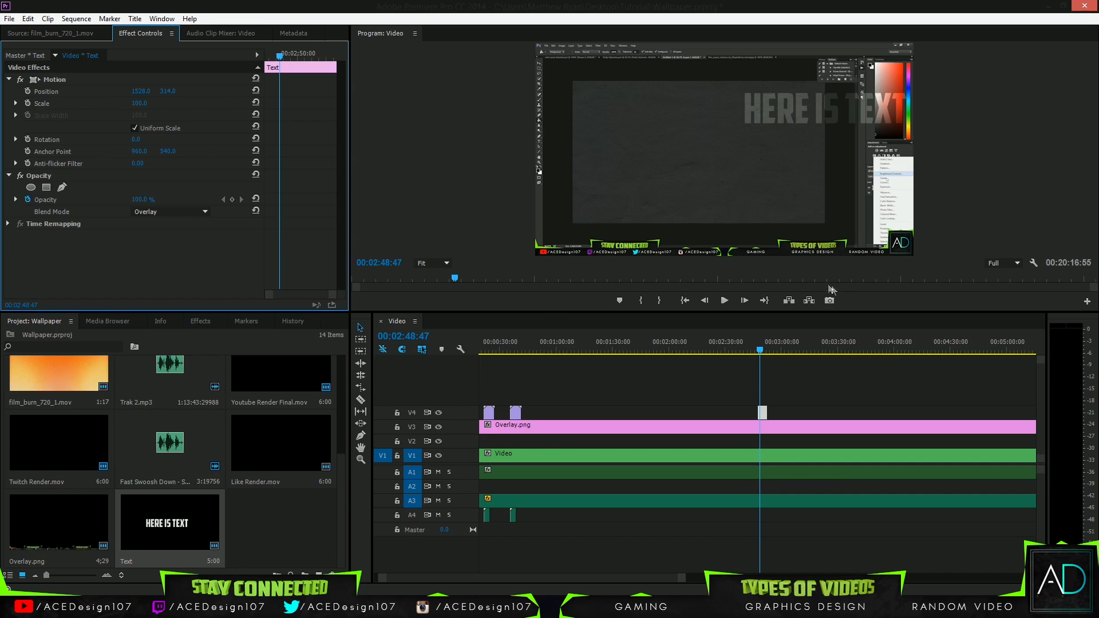
Step: Enlarge the timeline area, then delete the title clip from track V4 and the Text title from the project
drag(849, 313, 812, 269)
drag(852, 347, 678, 373)
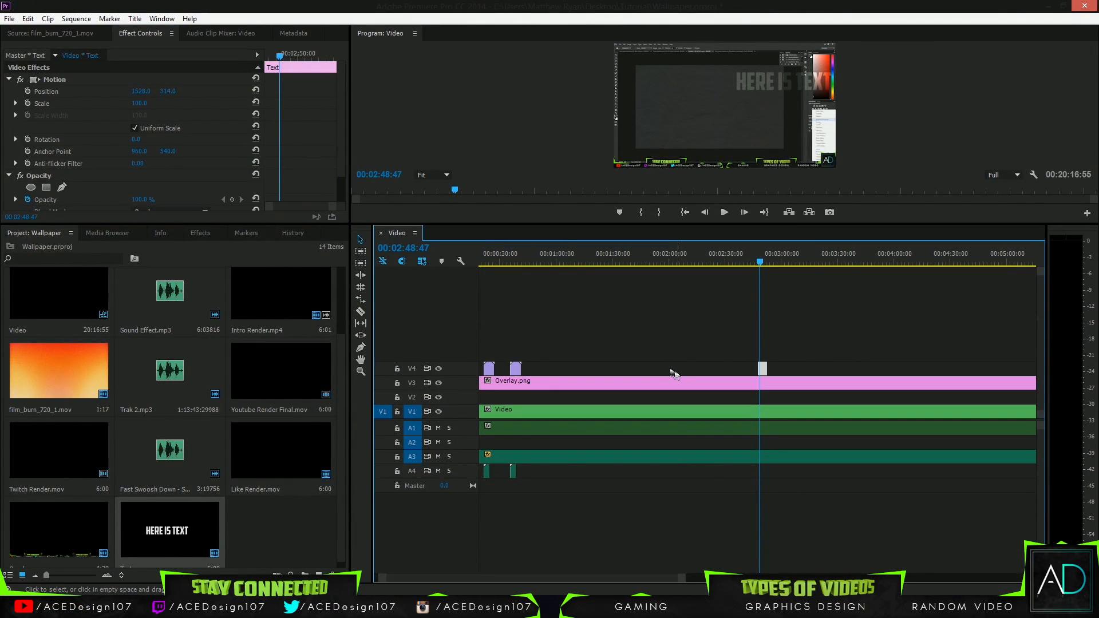
key(Delete)
click(205, 518)
key(Delete)
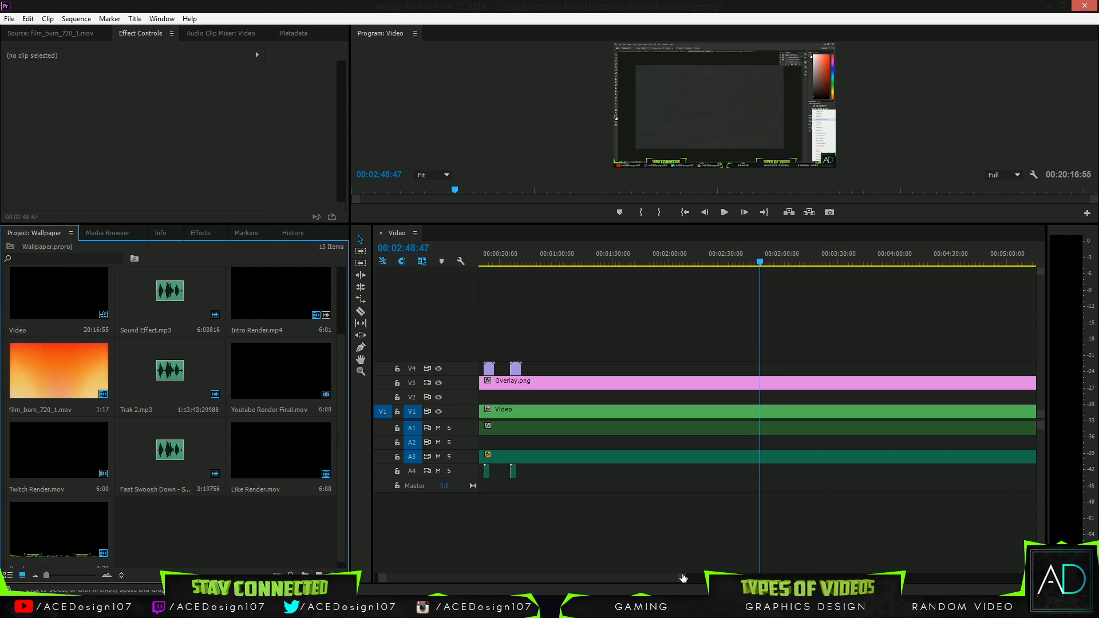
Step: Split the overlay, video, voice and music clips on V3, V1, A1 and A3 at 00:03:19:24 with the Razor tool
drag(681, 578, 1096, 530)
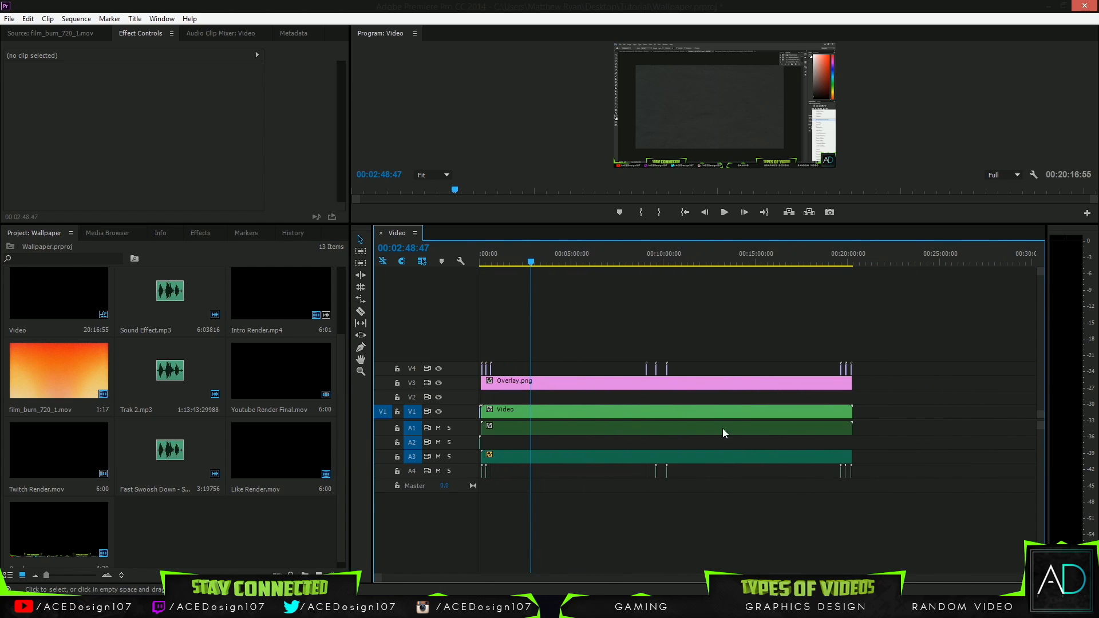
drag(515, 224, 515, 199)
click(541, 231)
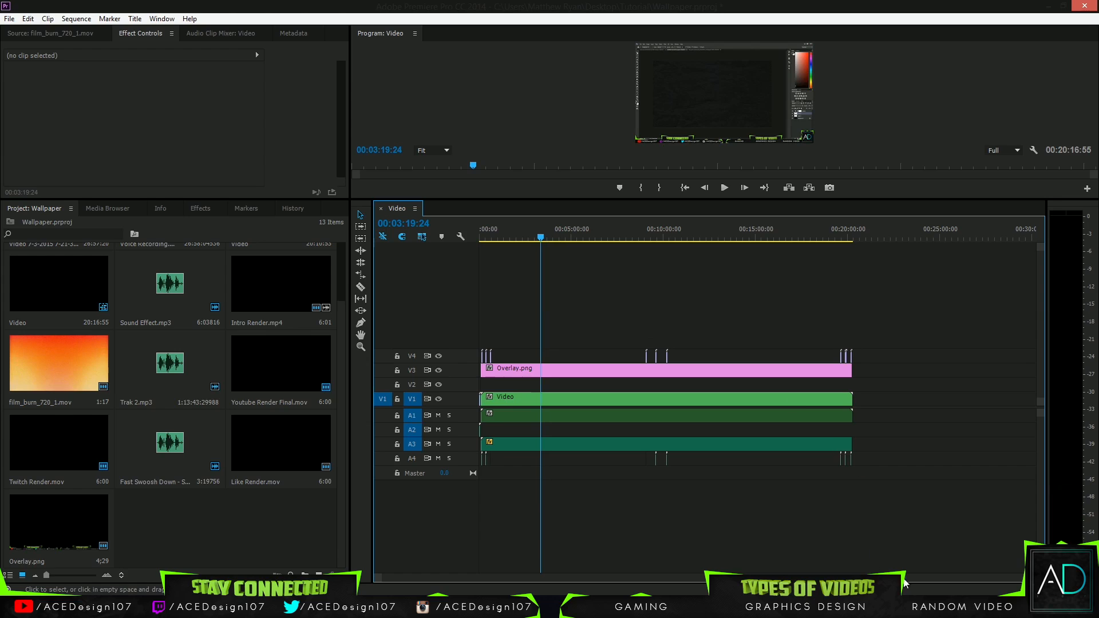
drag(1038, 578, 923, 565)
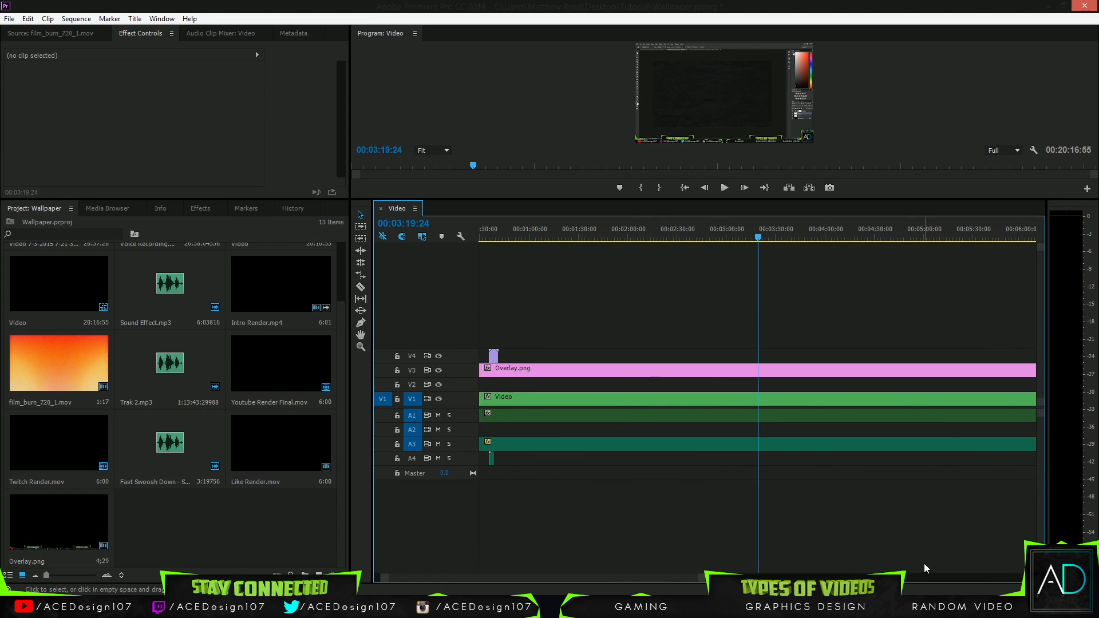
click(360, 286)
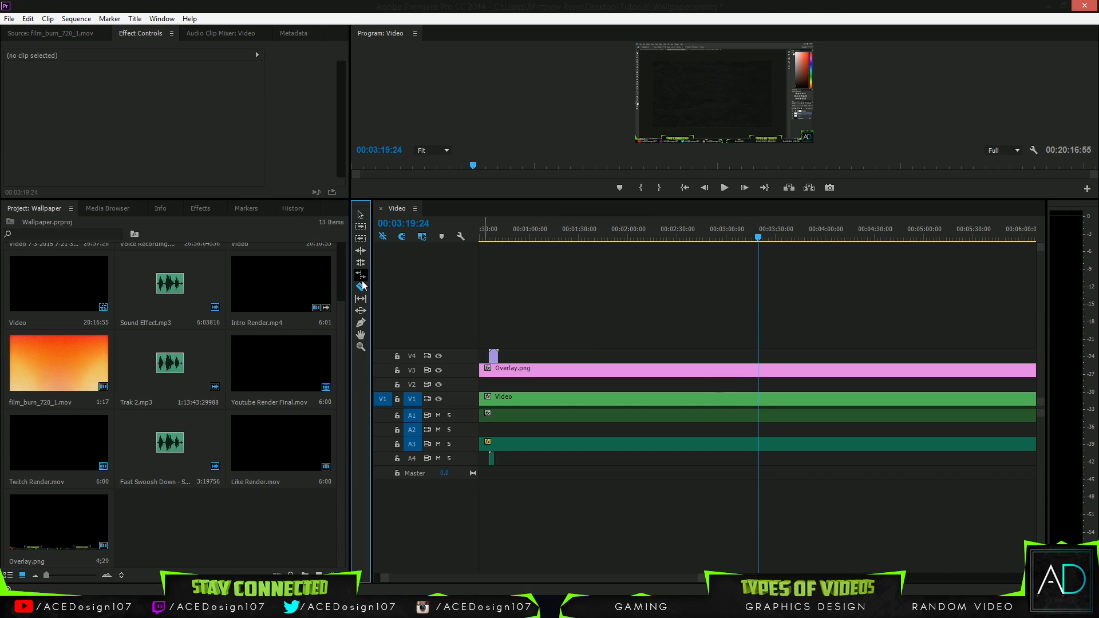
click(761, 400)
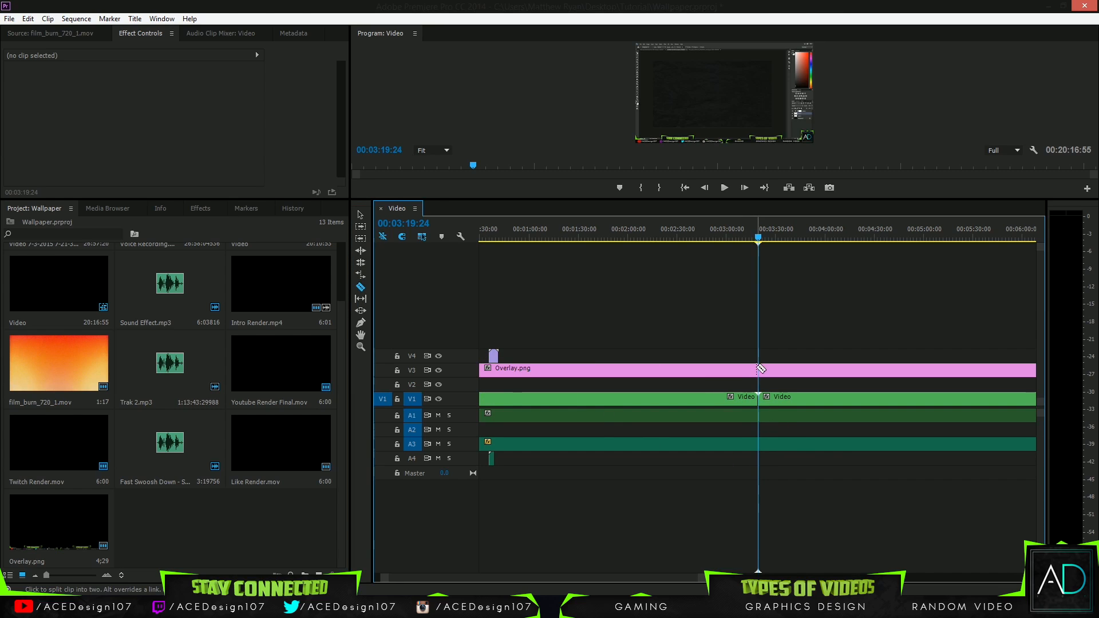
click(760, 369)
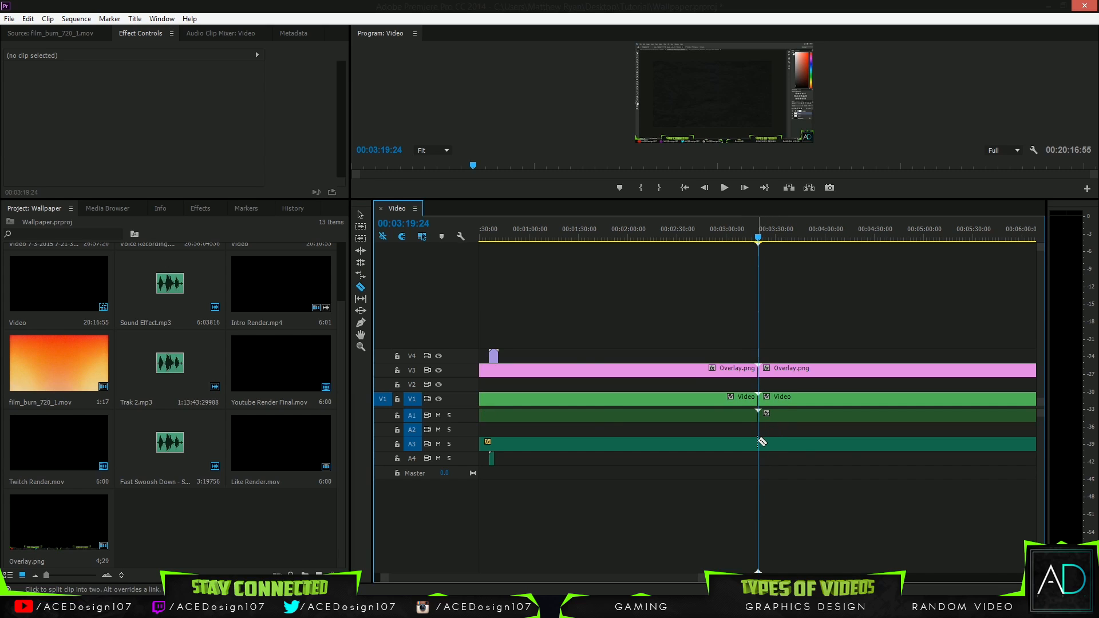
Step: Split the overlay, video and audio clips a second time at 00:04:04:49
drag(702, 578, 875, 579)
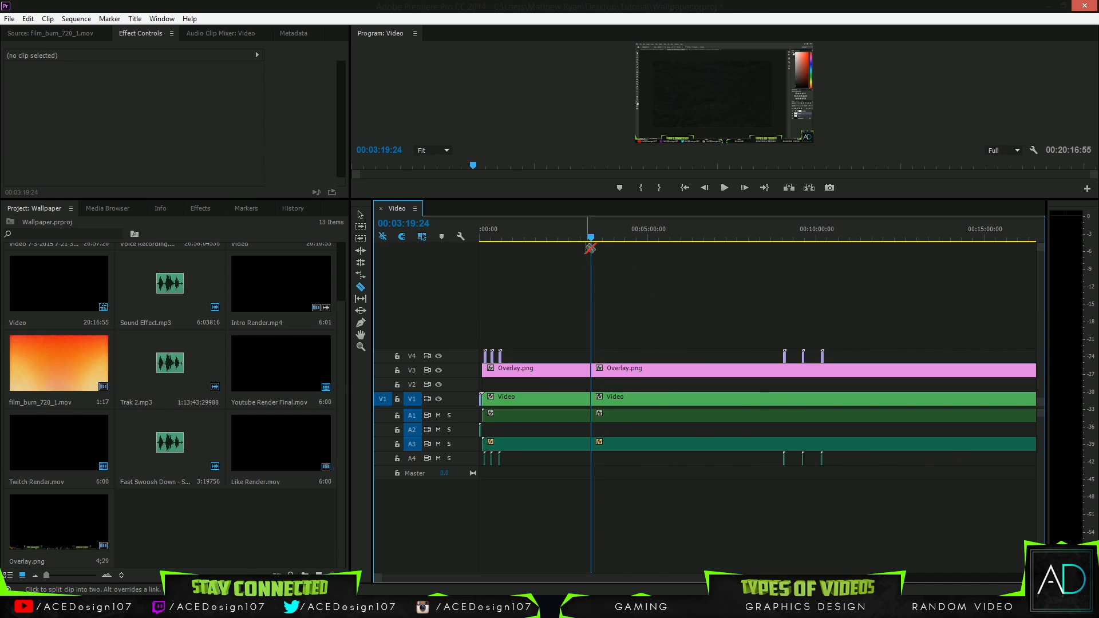
click(591, 238)
drag(591, 238, 616, 238)
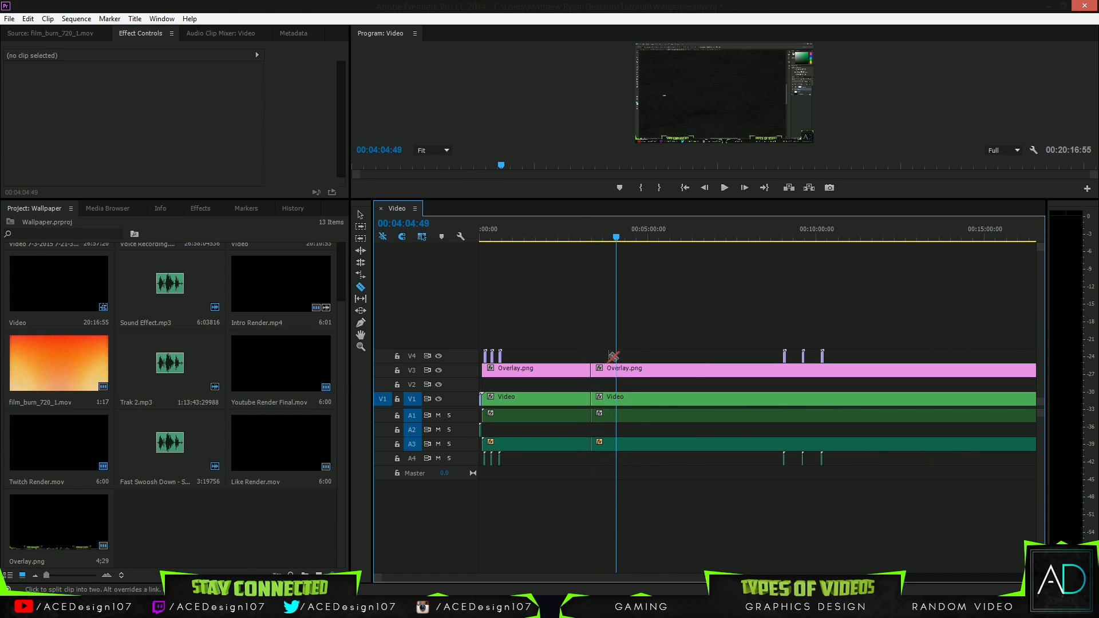
click(617, 397)
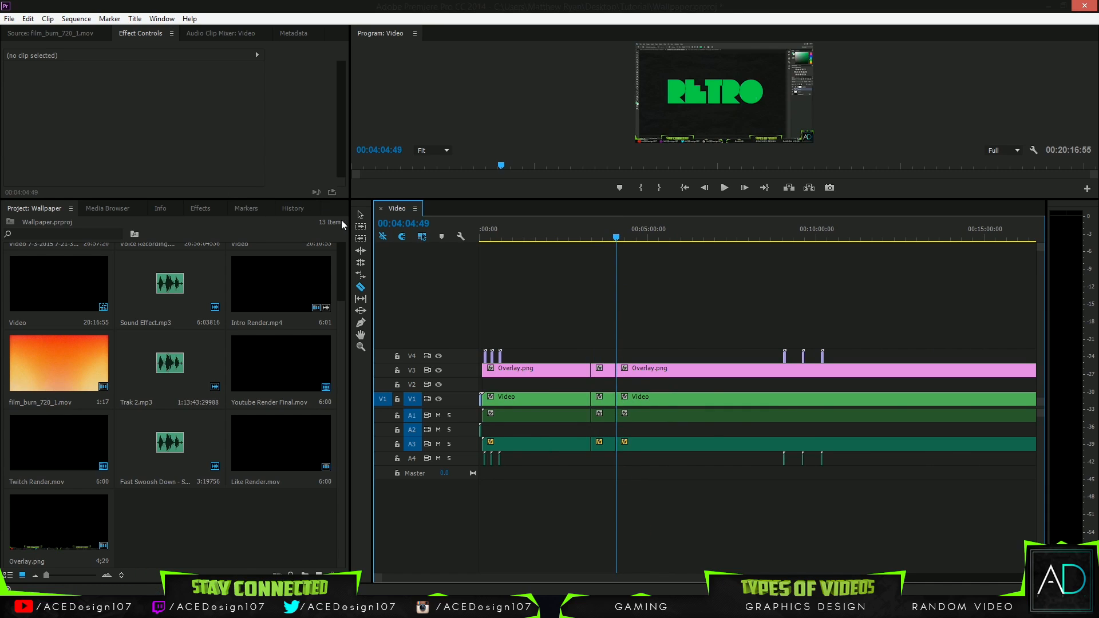
Step: Delete the overlay, video and audio segments between the two cuts on all tracks
click(360, 215)
drag(610, 239, 606, 239)
click(364, 217)
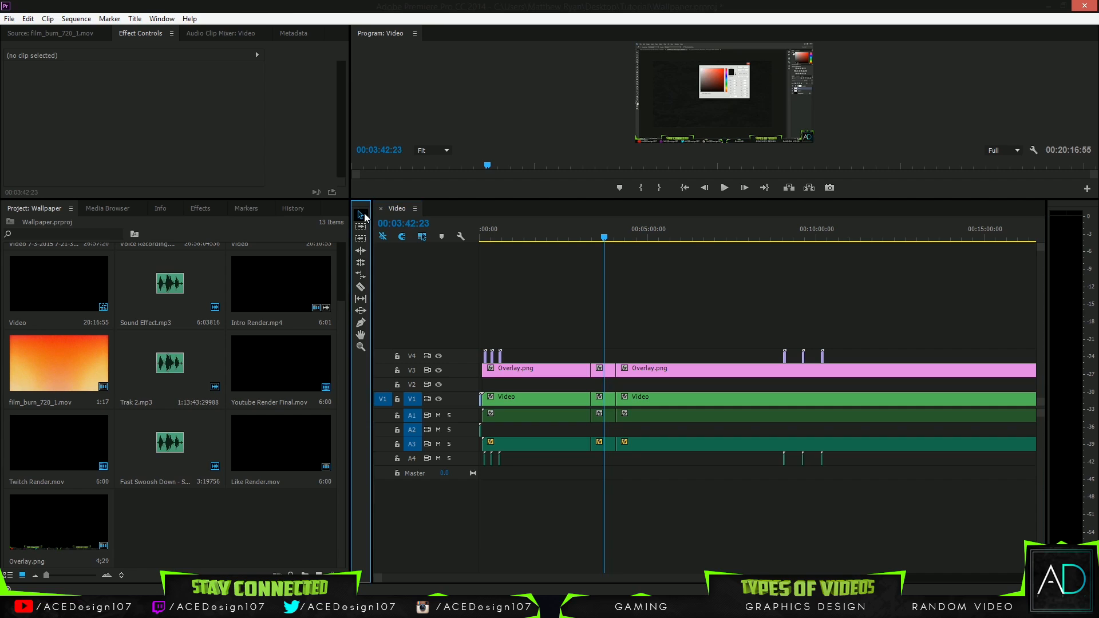
click(606, 452)
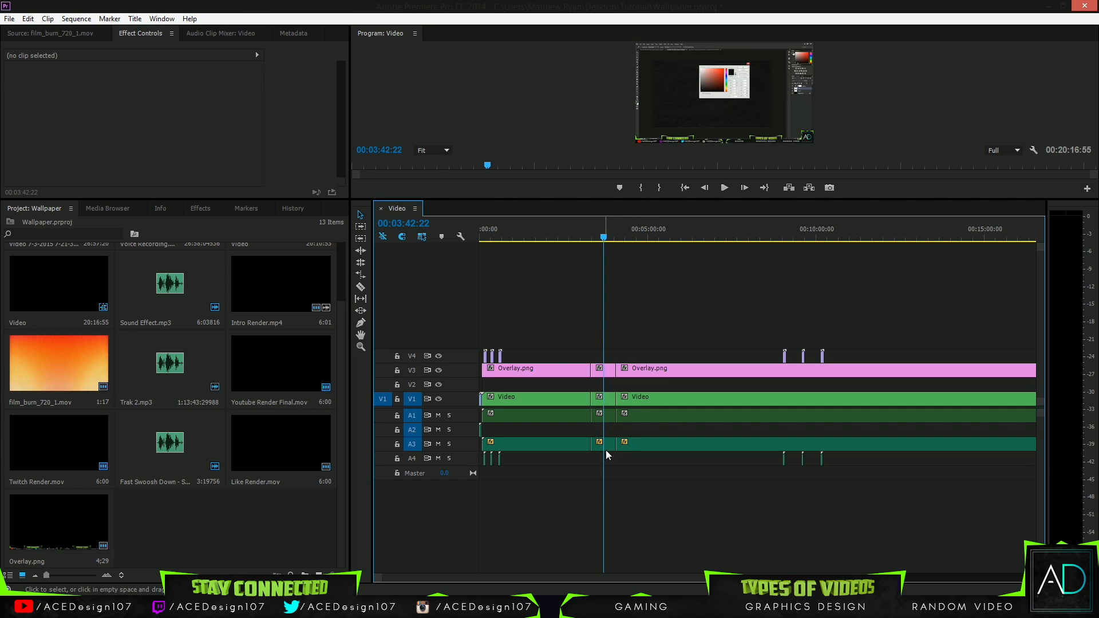
drag(612, 408, 610, 319)
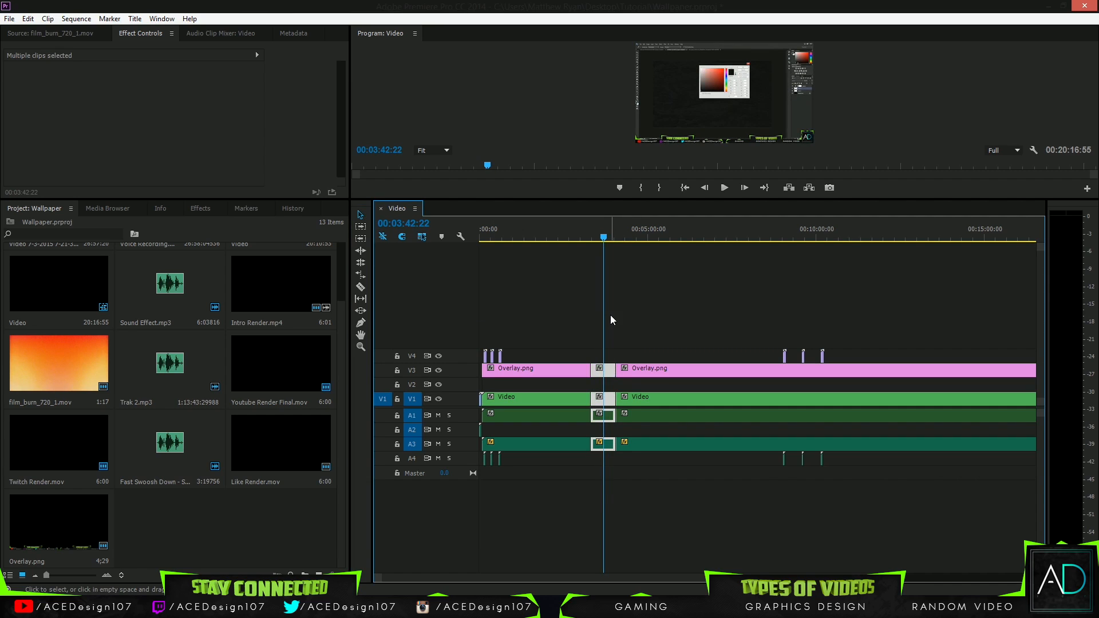
key(Delete)
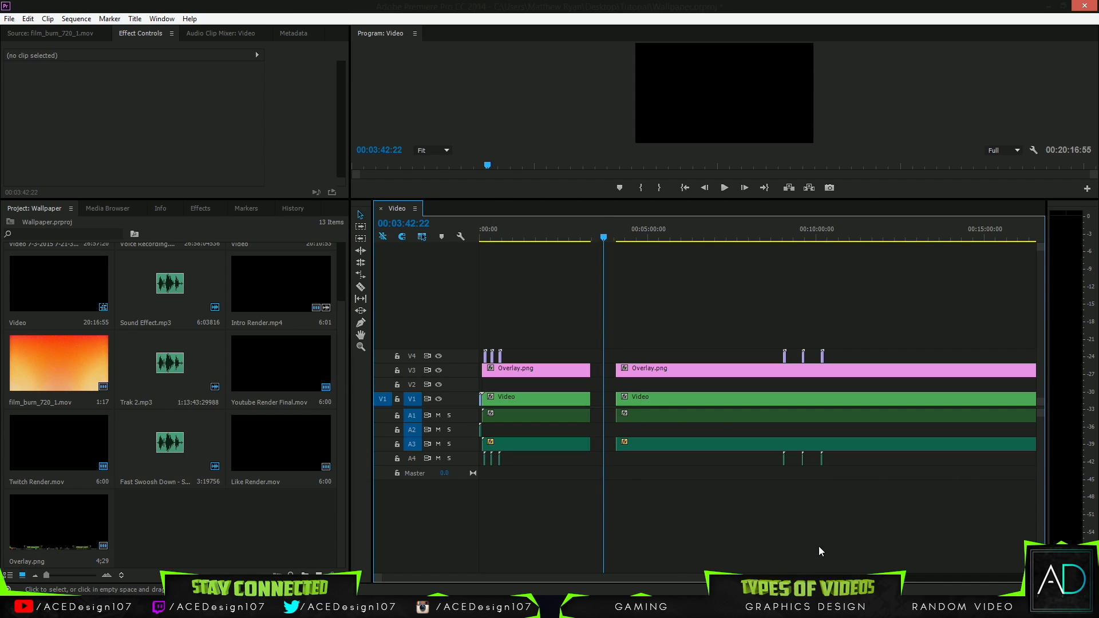
Step: Play back the end of the first section and inspect the gap that follows the cut
drag(595, 237, 538, 239)
key(=)
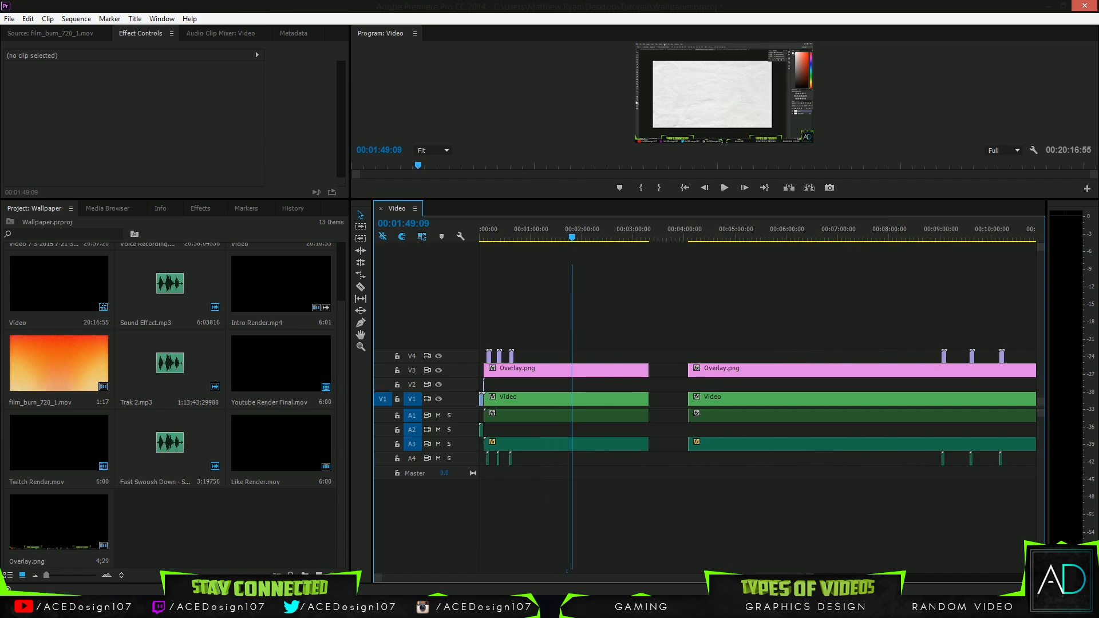
click(644, 232)
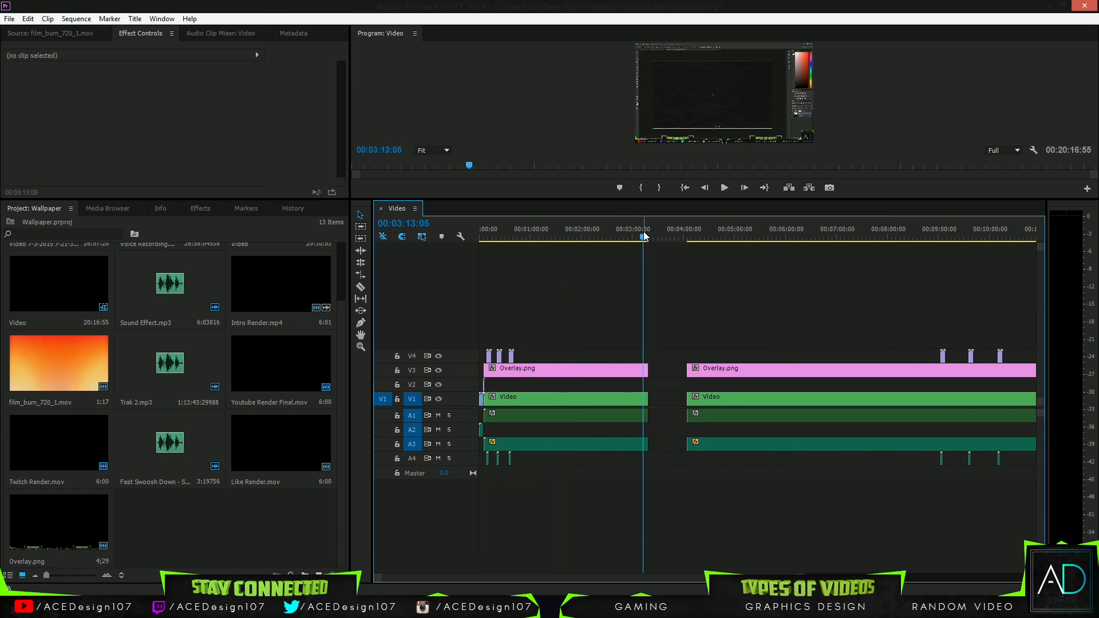
click(724, 188)
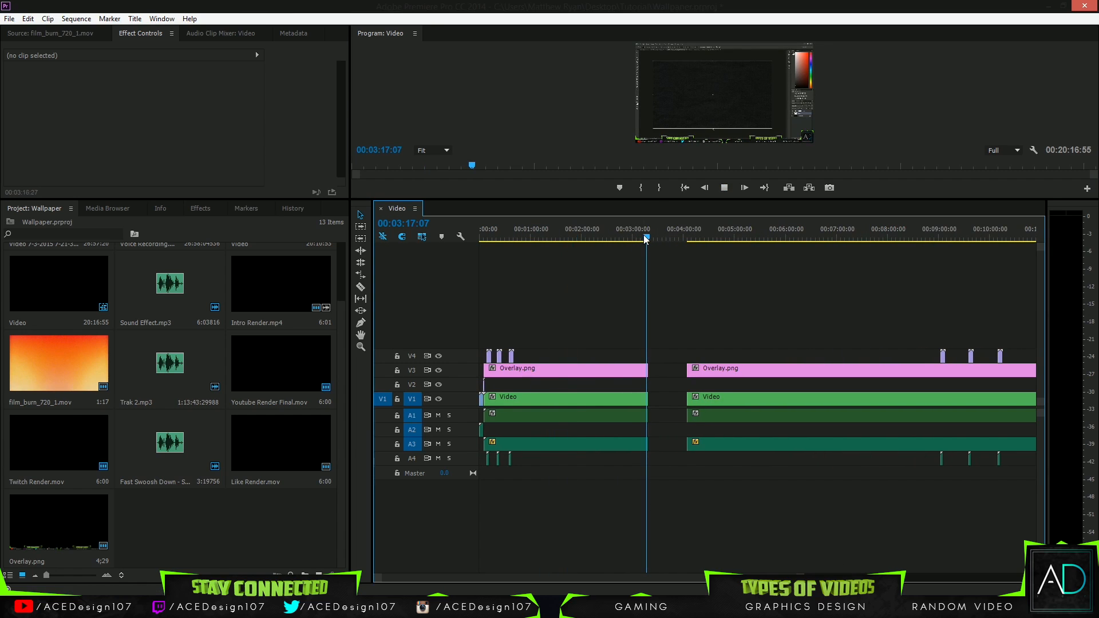
click(724, 188)
click(724, 188)
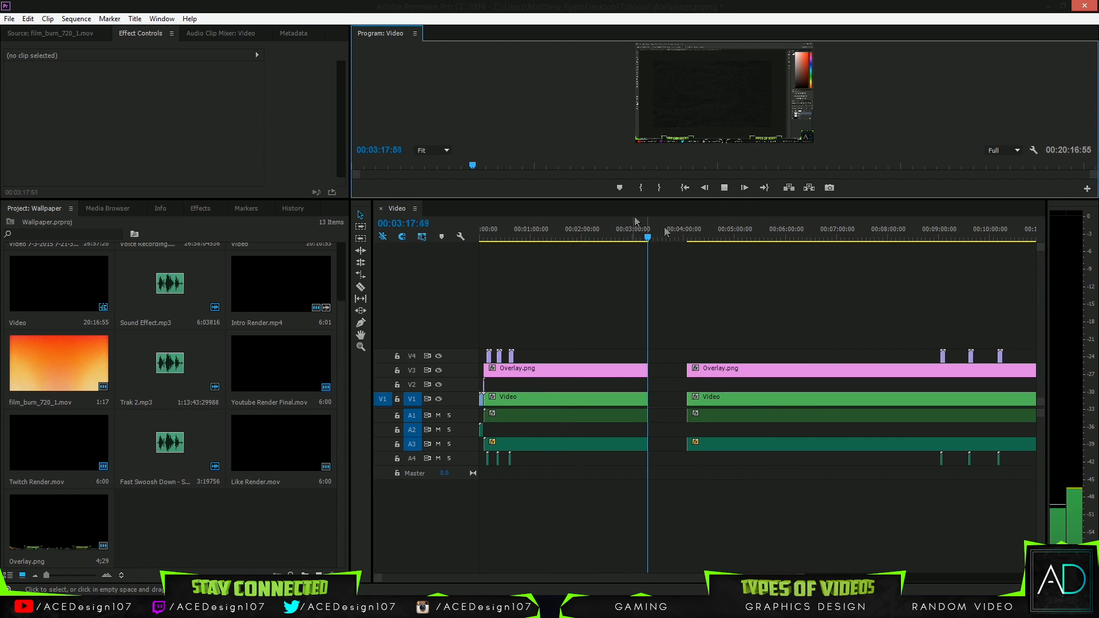
drag(650, 239, 675, 241)
key(space)
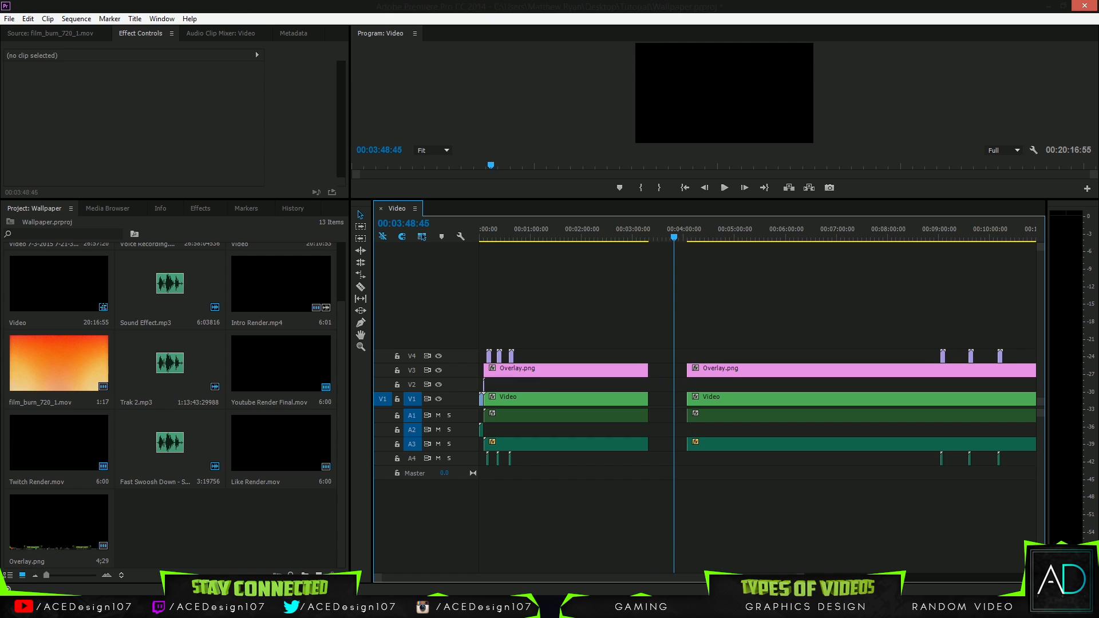
Step: Close the gap by moving all clips after it against the first section, and play back across the join
drag(801, 578, 593, 326)
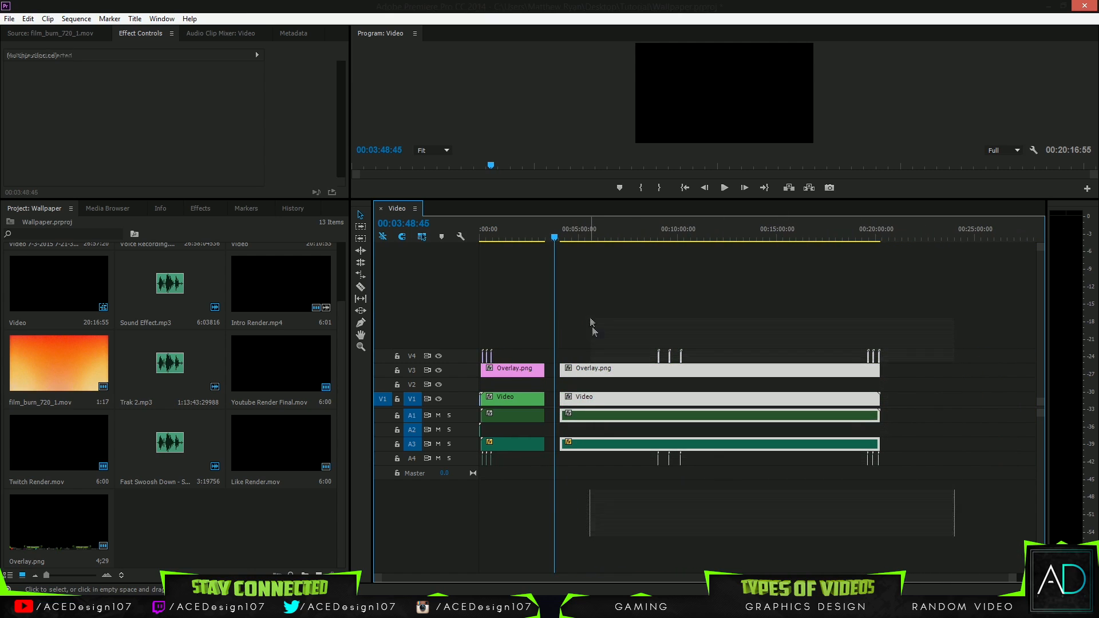
drag(602, 375, 585, 370)
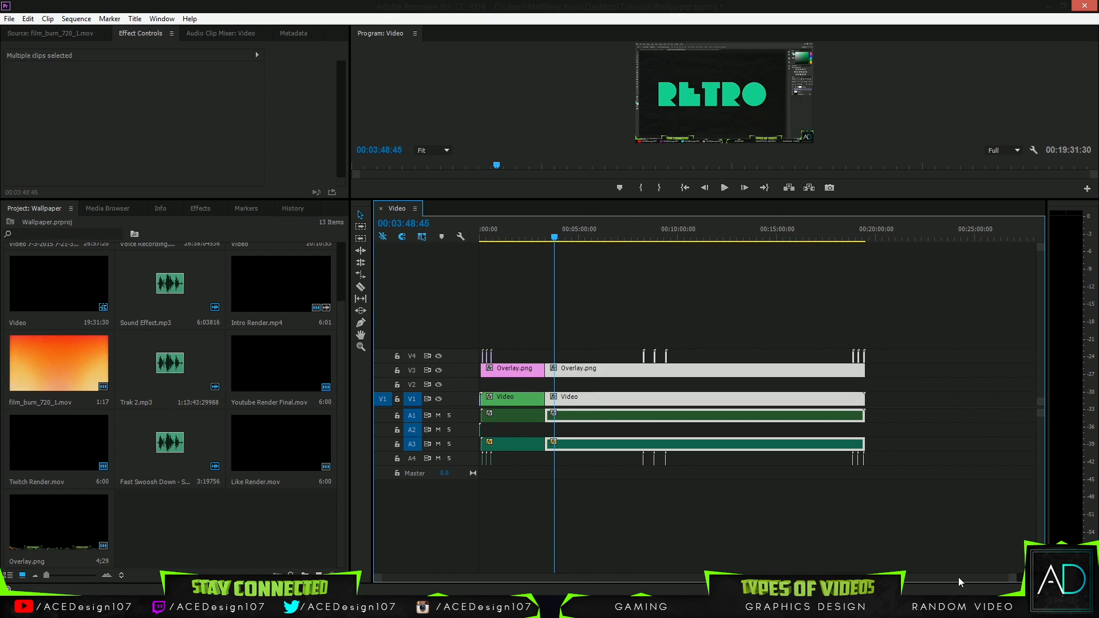
drag(1011, 580, 634, 574)
click(632, 231)
click(724, 188)
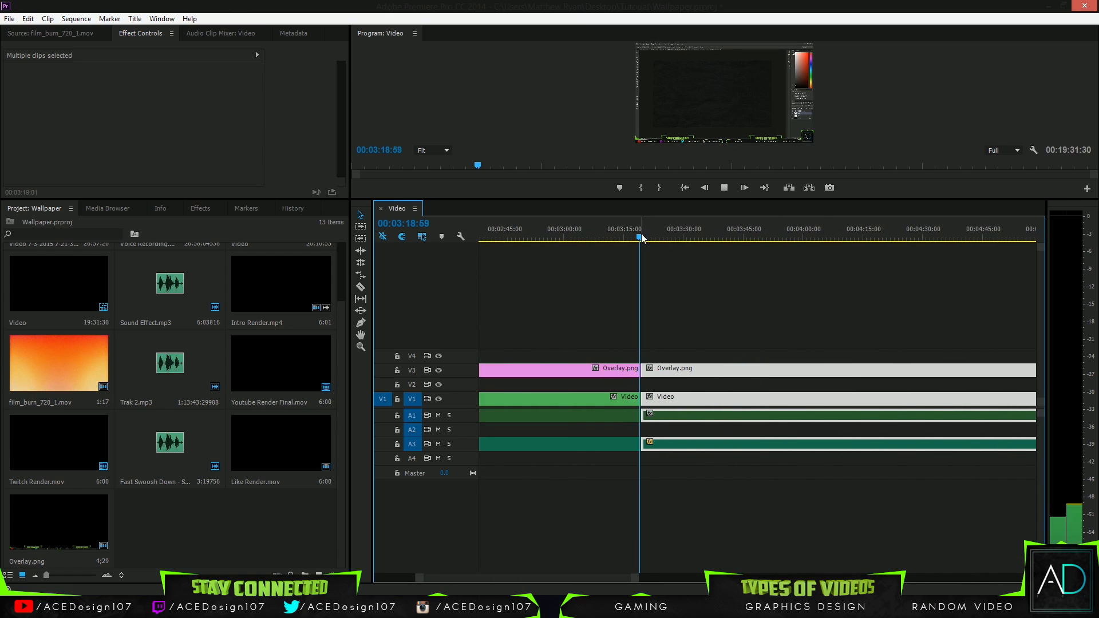
click(723, 189)
Step: Undo the gap closing, the deletion of the middle segments and the second cut
click(698, 461)
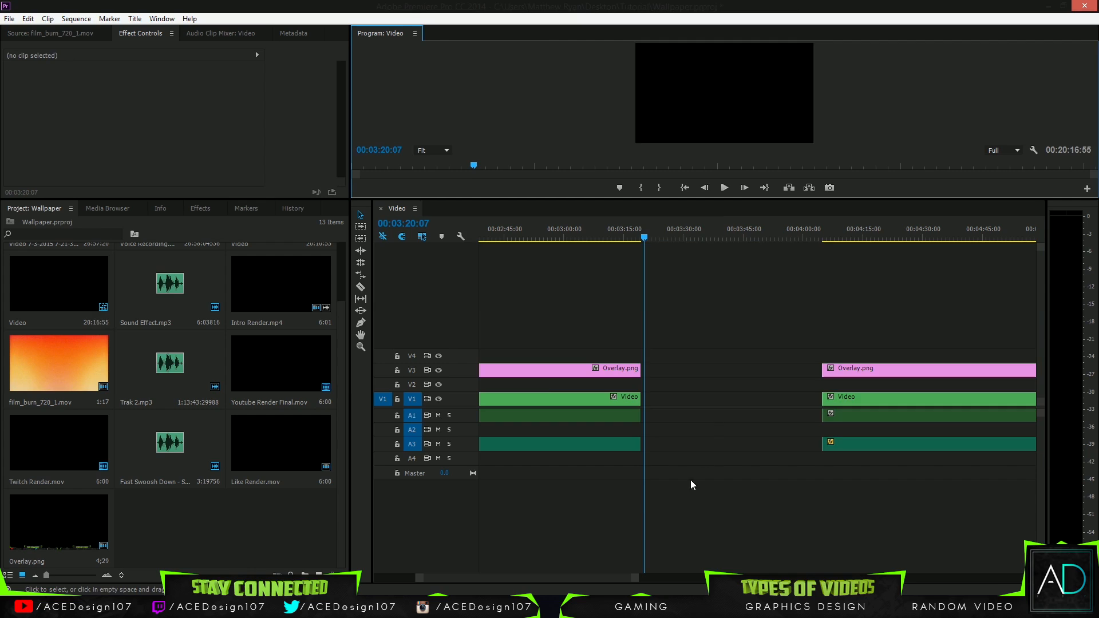
drag(636, 580, 636, 582)
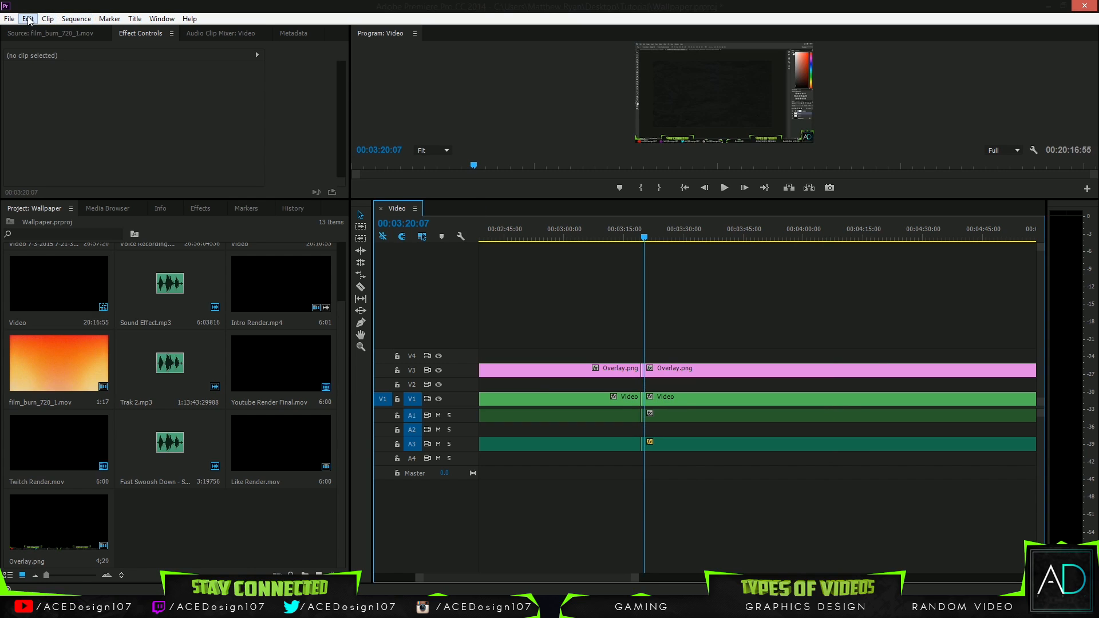
Step: Cut the overlay, video and both audio tracks at 00:03:47:32 with the Razor tool
drag(638, 236, 753, 239)
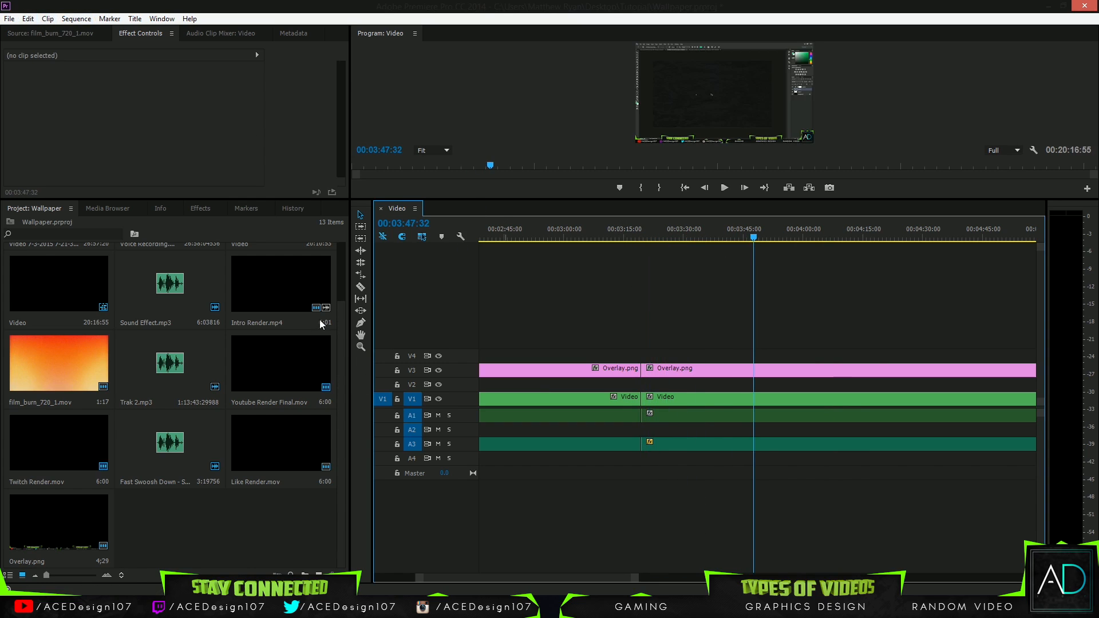
click(360, 287)
click(755, 369)
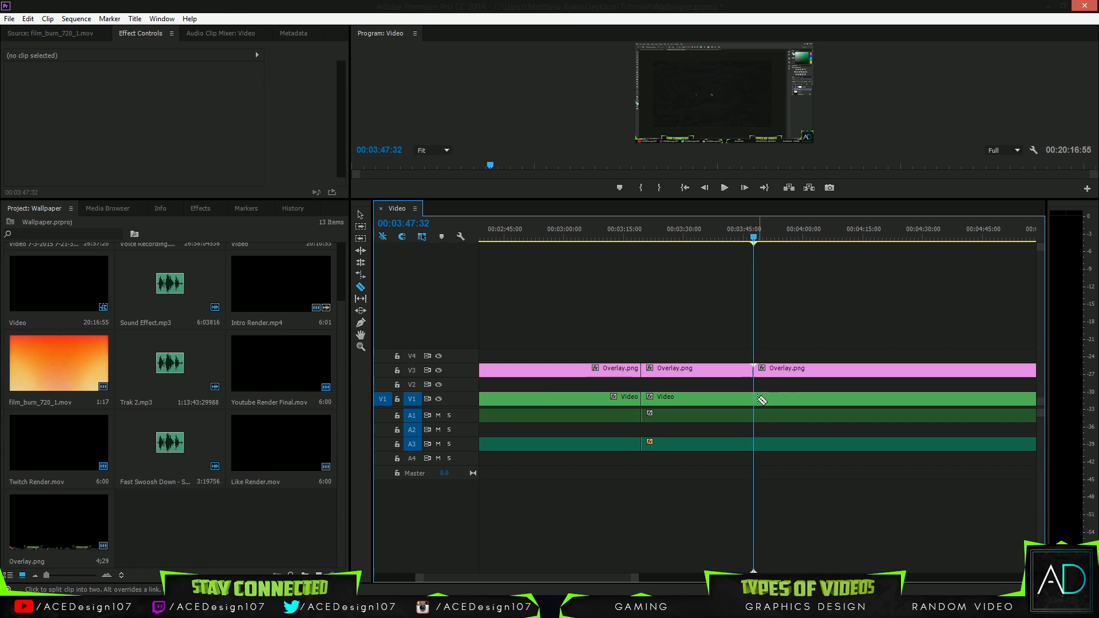
click(761, 445)
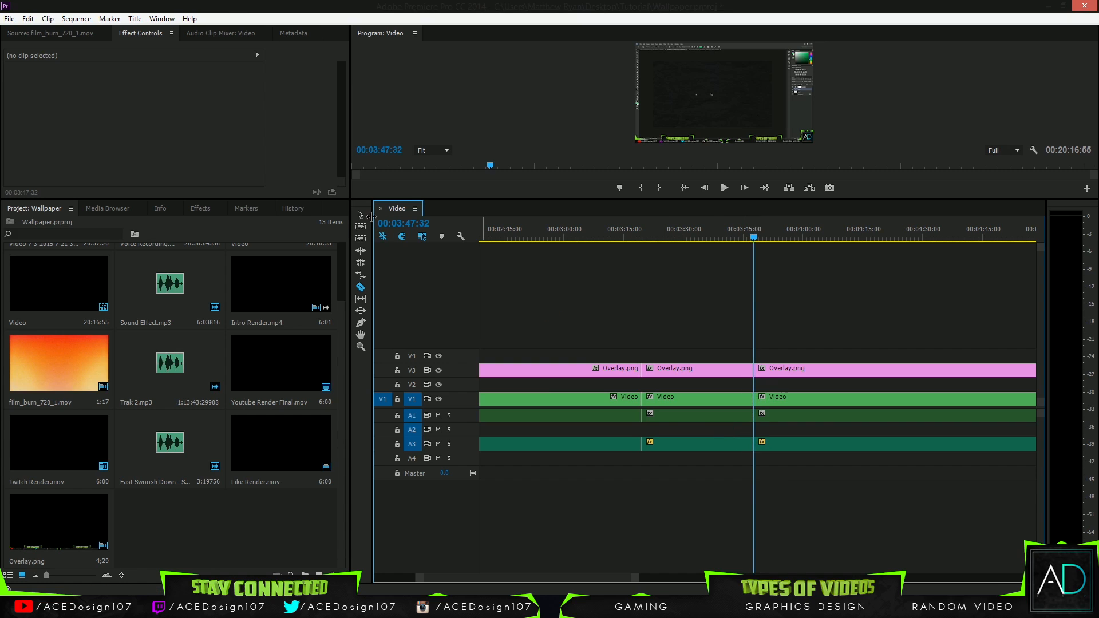
Step: Delete the segments between the two cuts on the overlay, video and audio tracks
key(v)
drag(719, 500, 715, 358)
key(Delete)
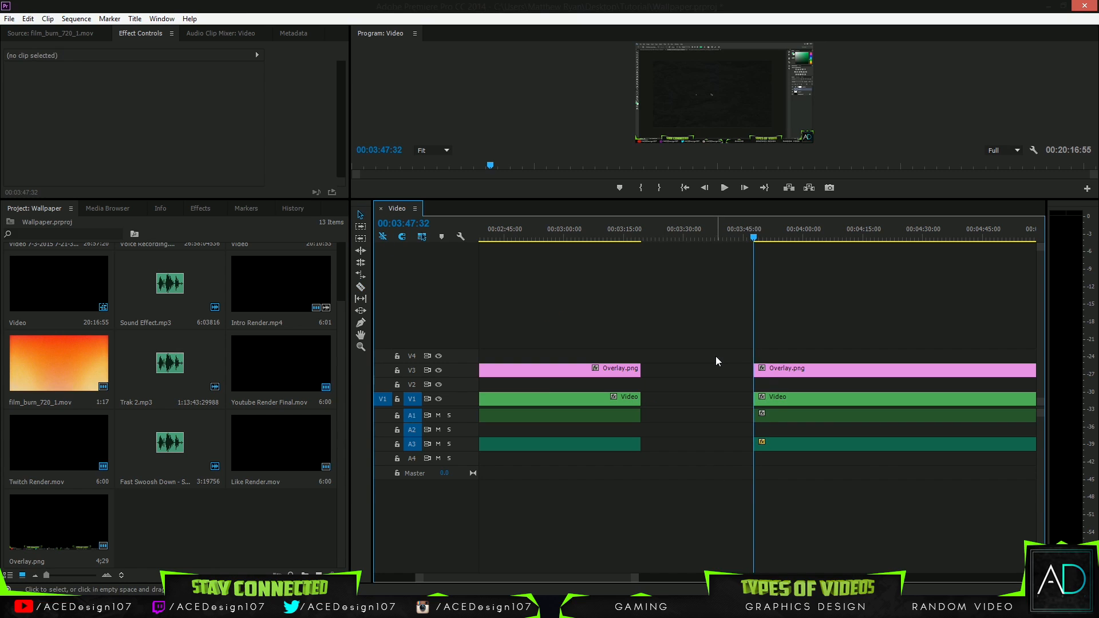
Step: Move all clips after the gap back against the end of the first section, and inspect the join
drag(636, 580, 967, 566)
drag(982, 505, 723, 310)
drag(625, 369, 614, 367)
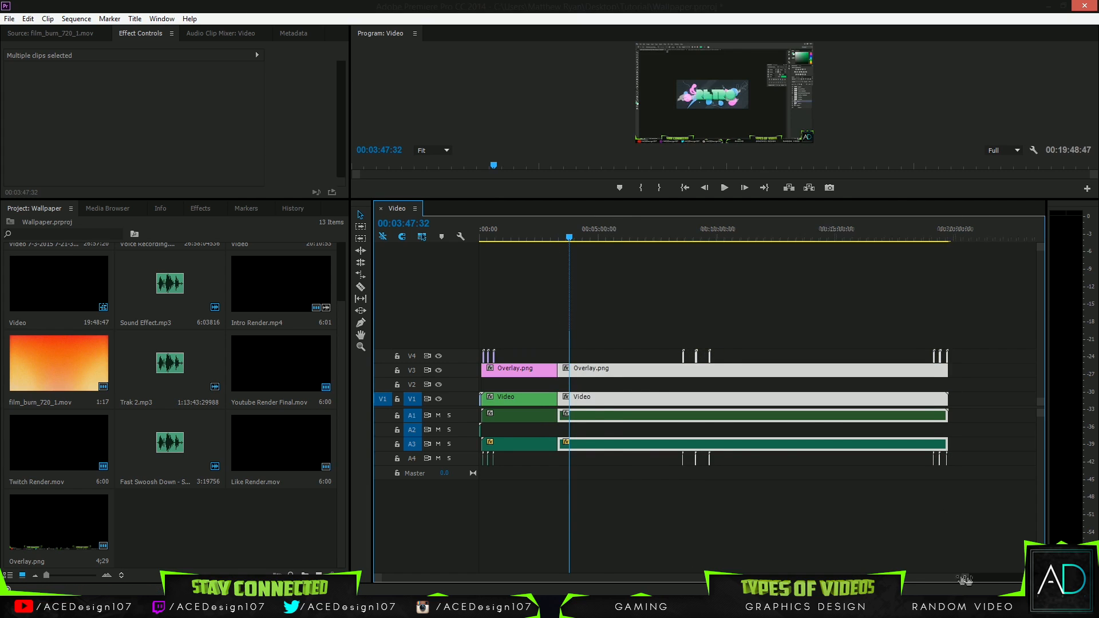
key(equal)
key(equal)
key(equal)
key(equal)
click(673, 552)
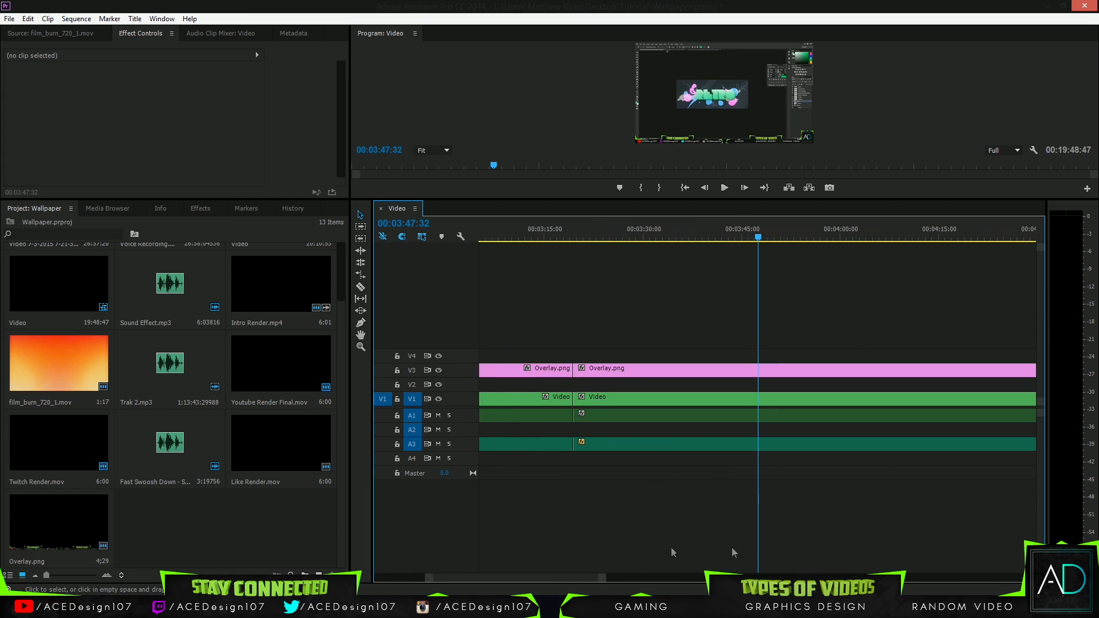
Step: Nest the two main Video clips and their A1 audio into a sequence named Video 2
drag(602, 578, 971, 578)
drag(977, 493, 939, 432)
drag(946, 395, 515, 424)
right_click(517, 395)
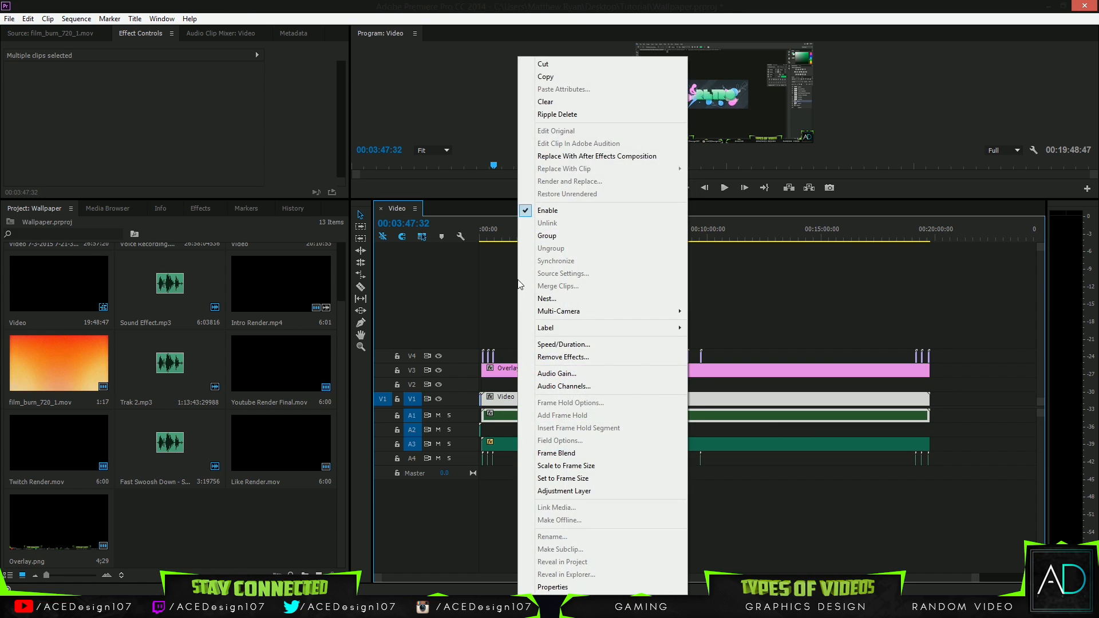
click(550, 298)
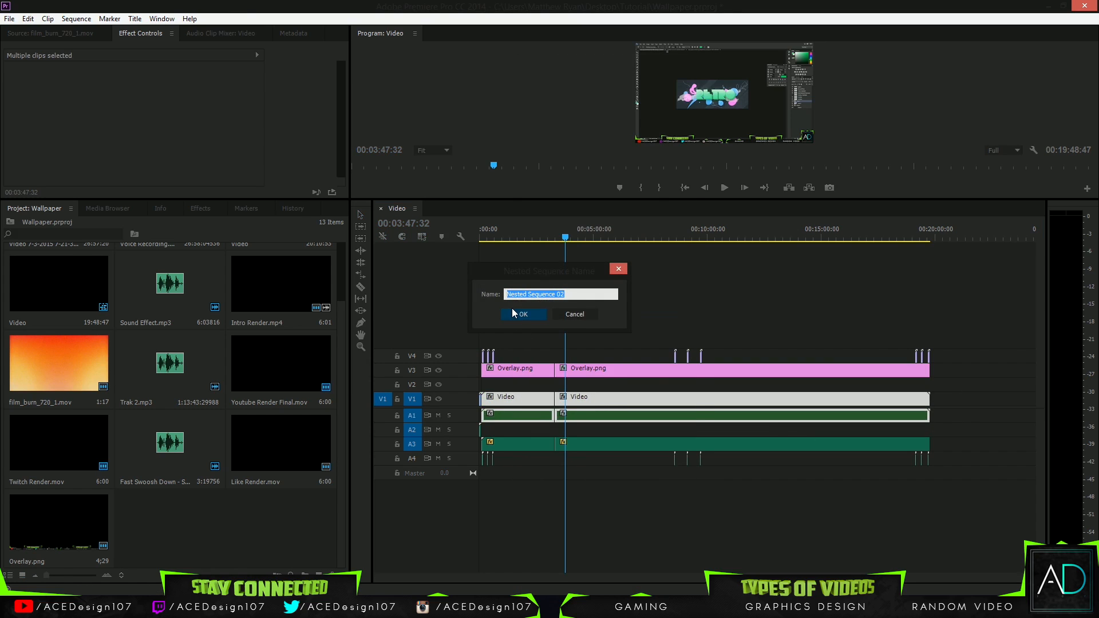
text(Video 2)
key(Return)
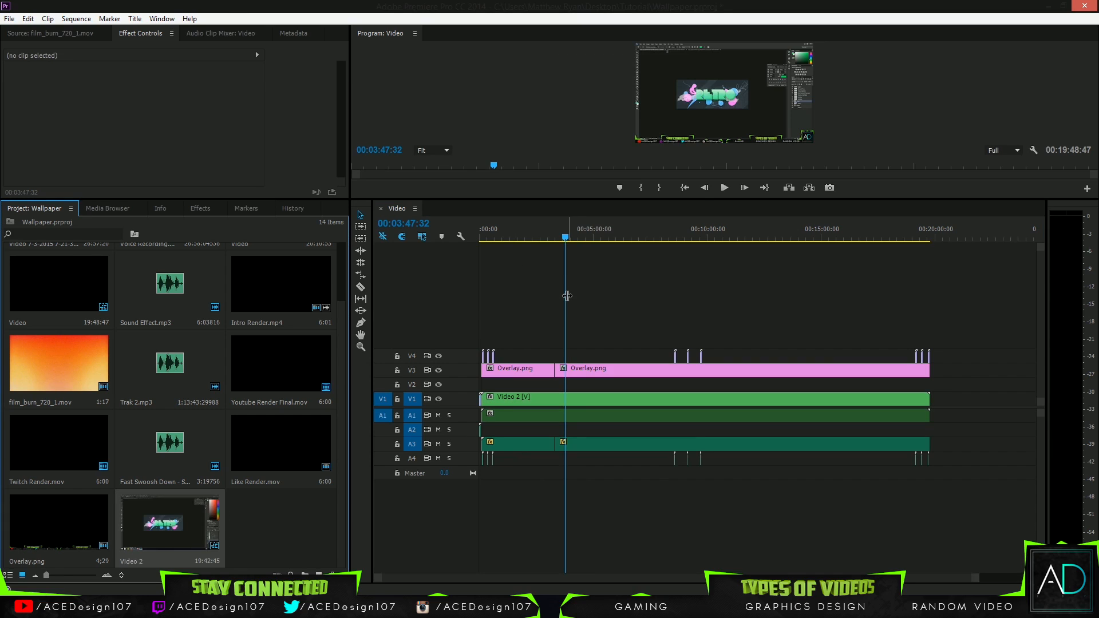
Step: Open the nested Video 2 sequence in its own timeline to view it, and close it again
drag(571, 232, 498, 236)
double_click(181, 516)
click(470, 208)
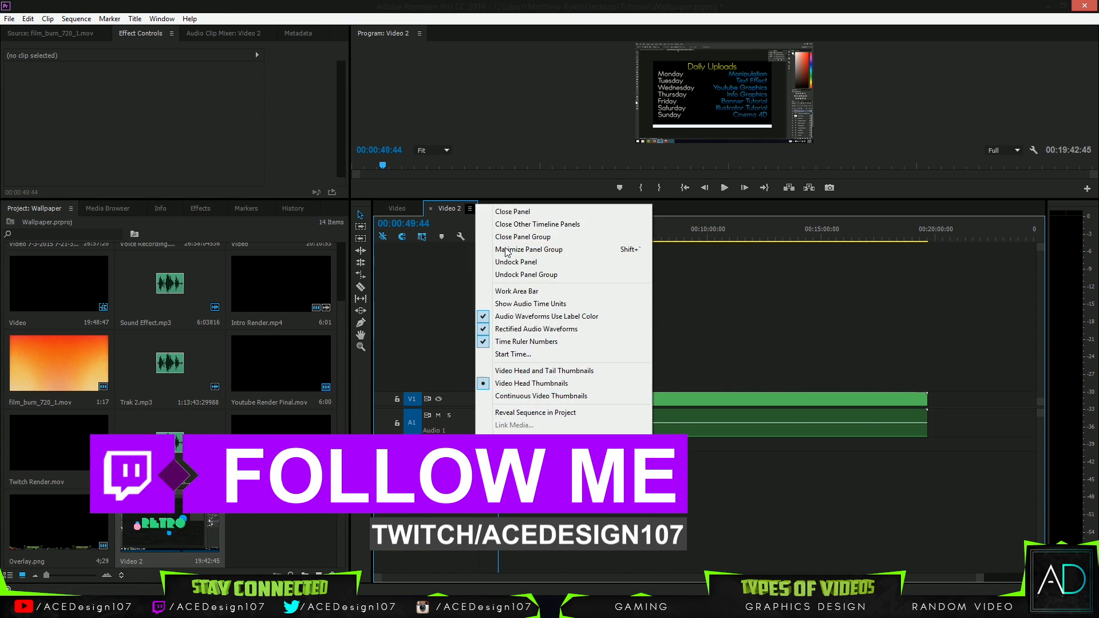
click(506, 212)
Step: Undo the nesting, the gap closing, the segment deletion and both cuts, restoring one continuous video and overlay
key(ctrl+z)
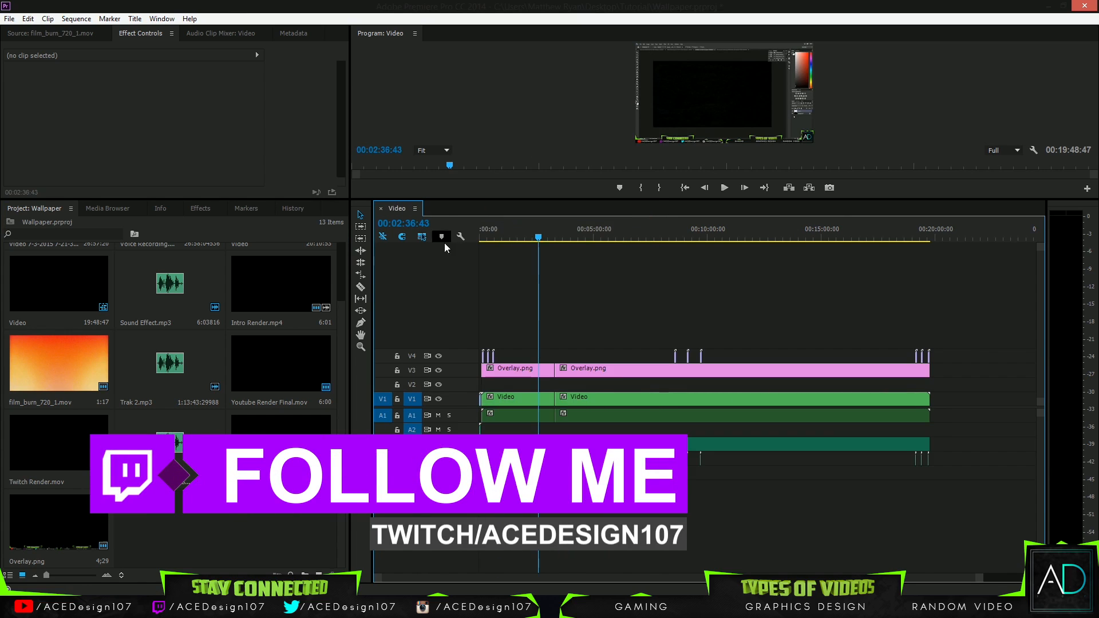
key(ctrl+z)
key(ctrl+z)
key(ctrl+z)
key(ctrl+z)
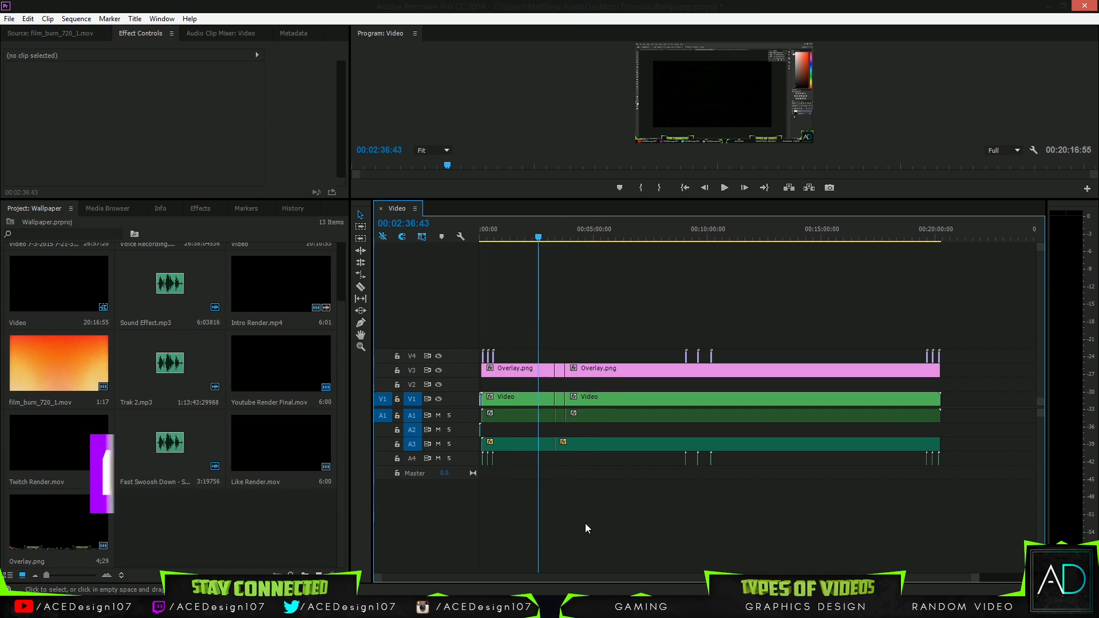
key(ctrl+z)
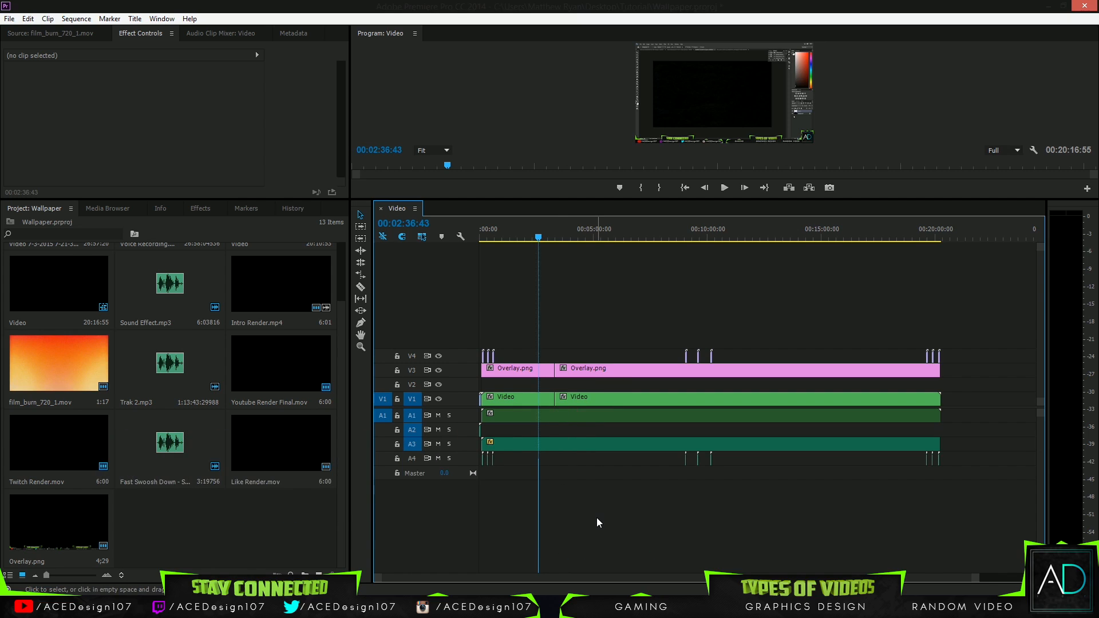
key(ctrl+z)
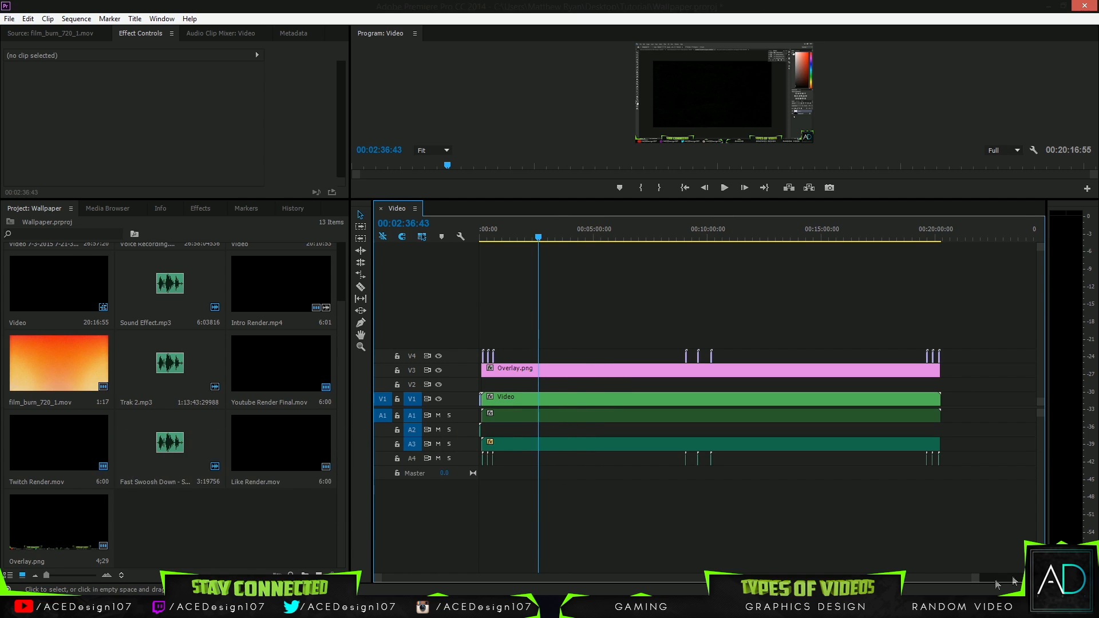
Step: Review the whole sequence from its start past its end, return the playhead to the start, and examine the opening clips
drag(976, 578, 1030, 577)
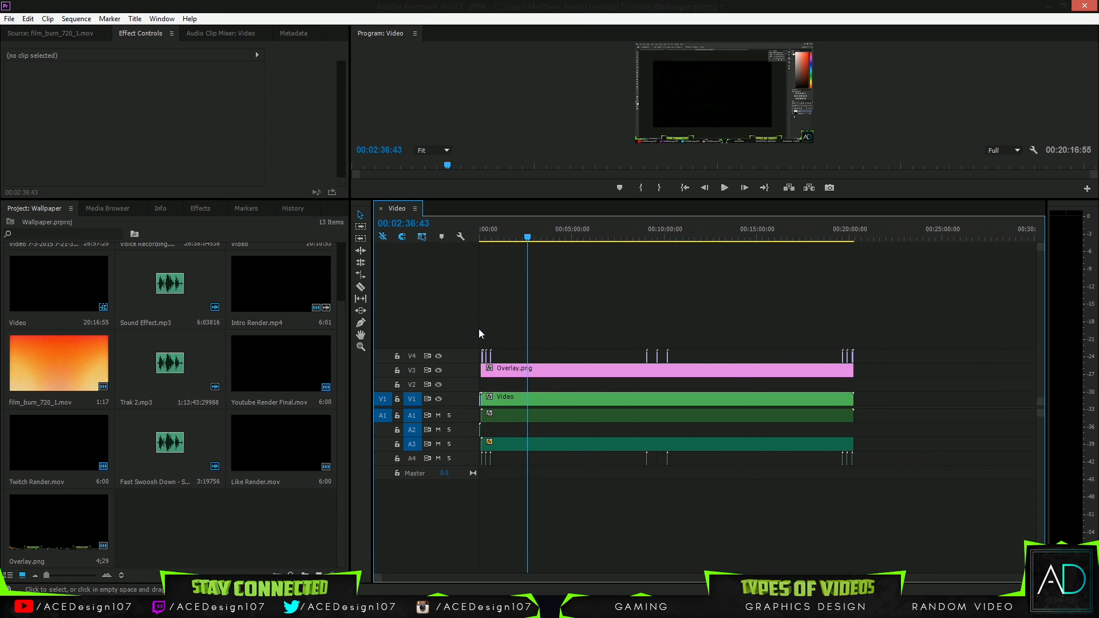
drag(527, 237, 474, 259)
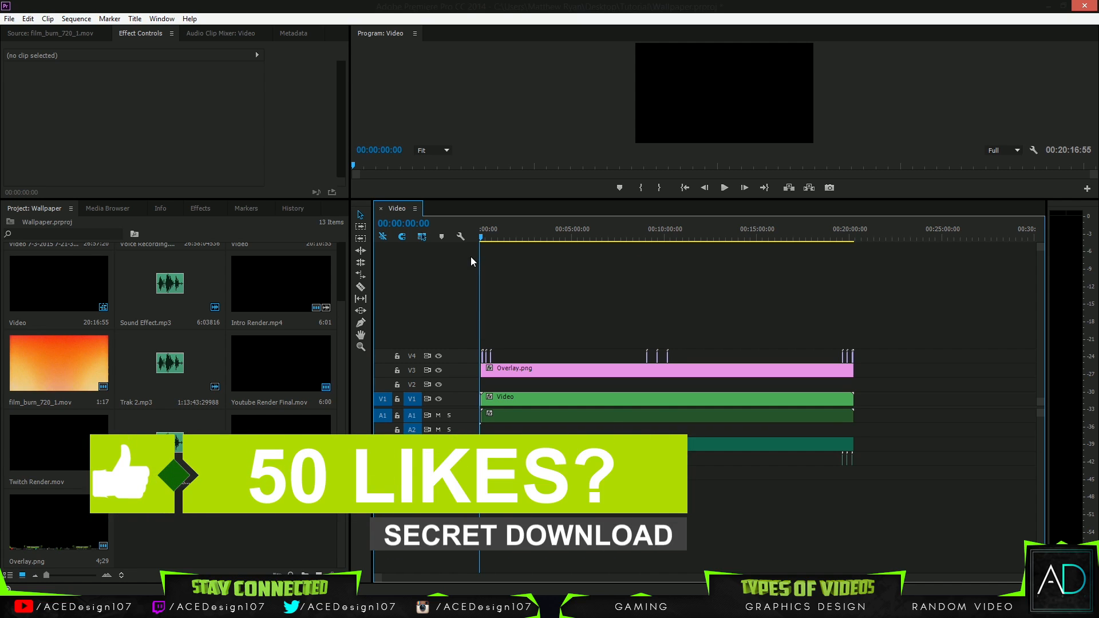
click(480, 234)
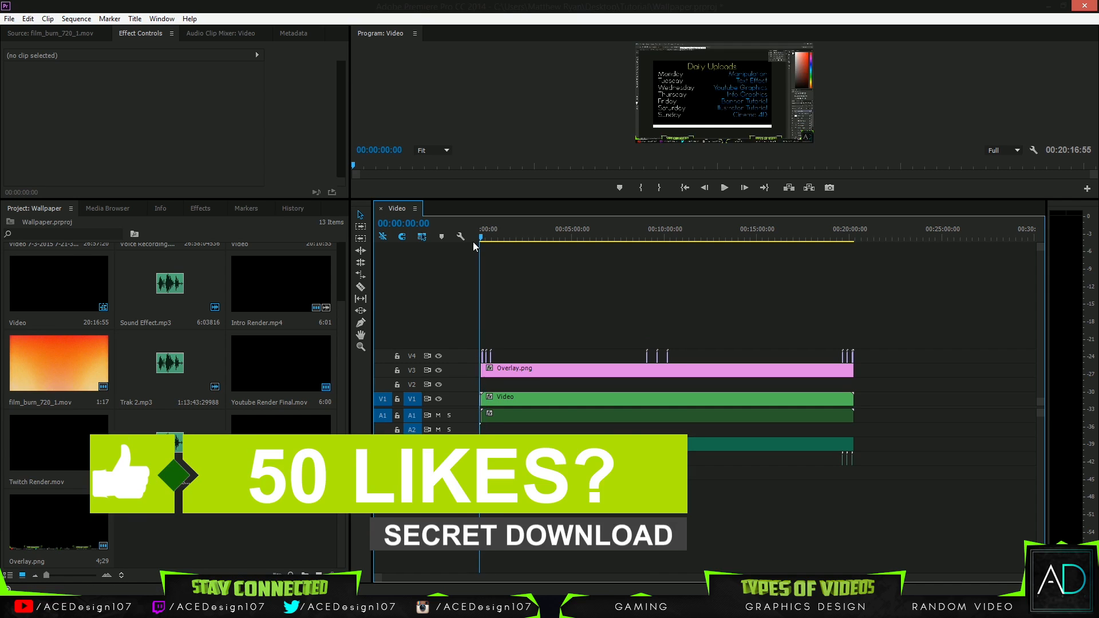
drag(507, 233, 884, 235)
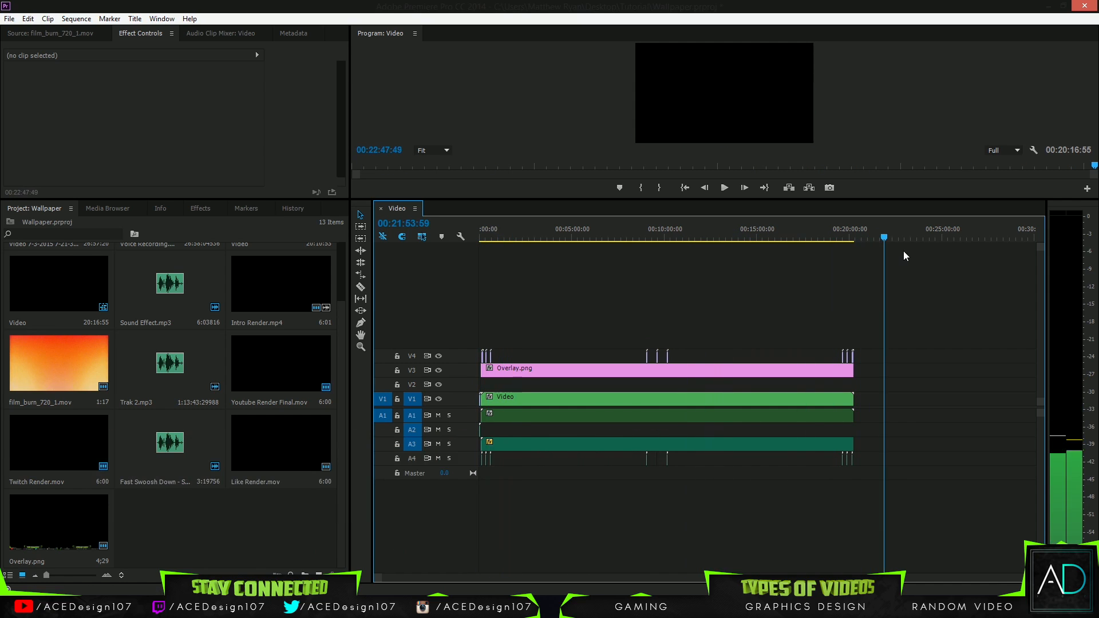
key(Home)
drag(469, 365, 403, 421)
drag(377, 579, 571, 587)
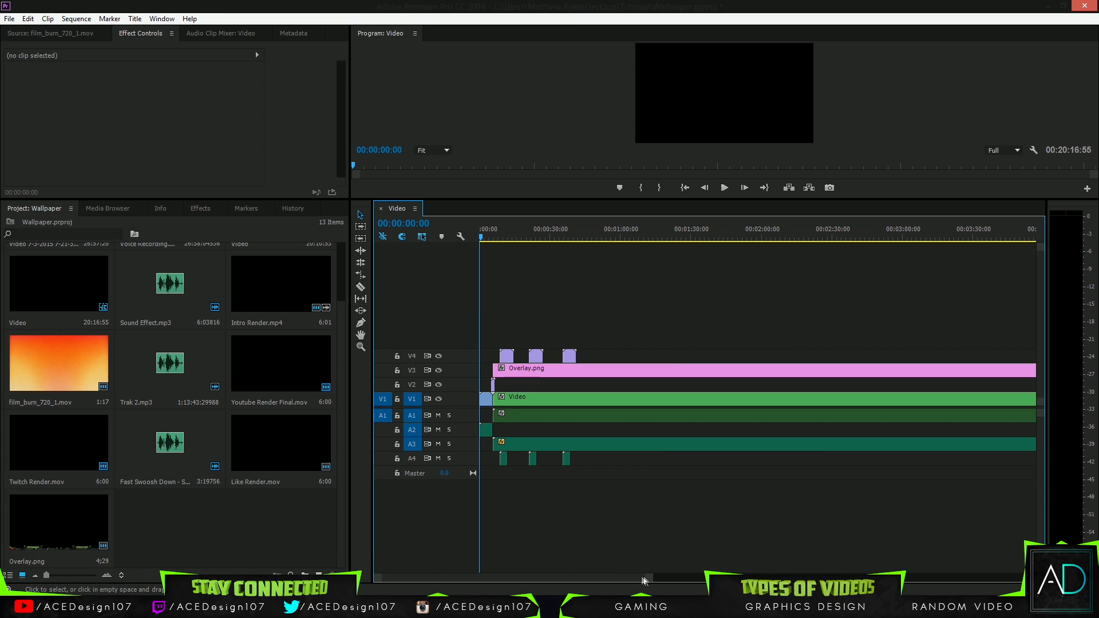
drag(649, 581, 1032, 581)
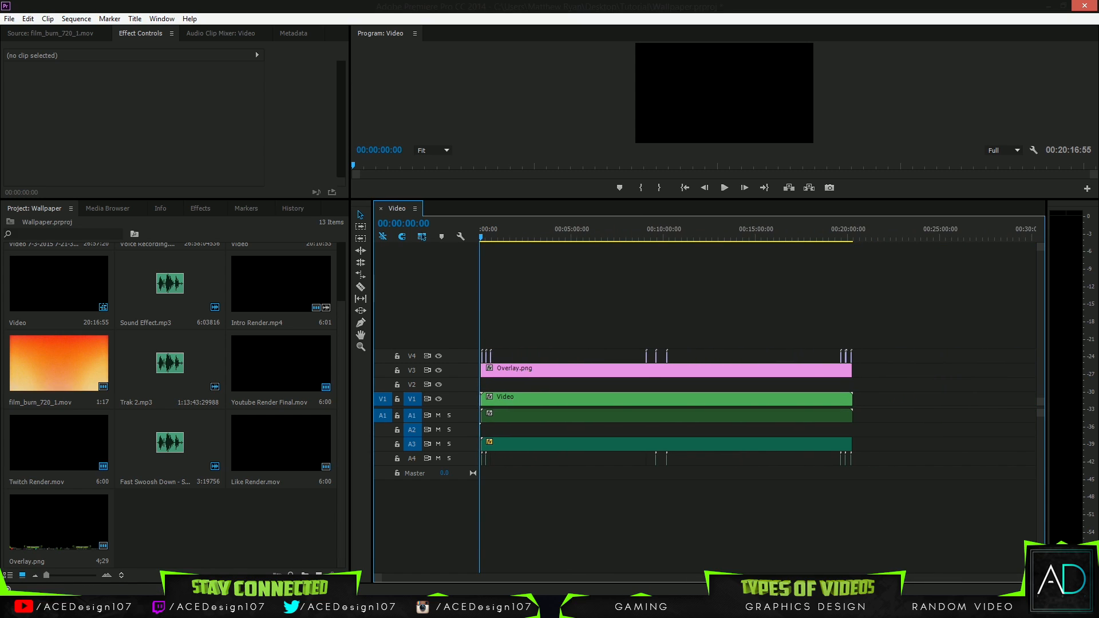